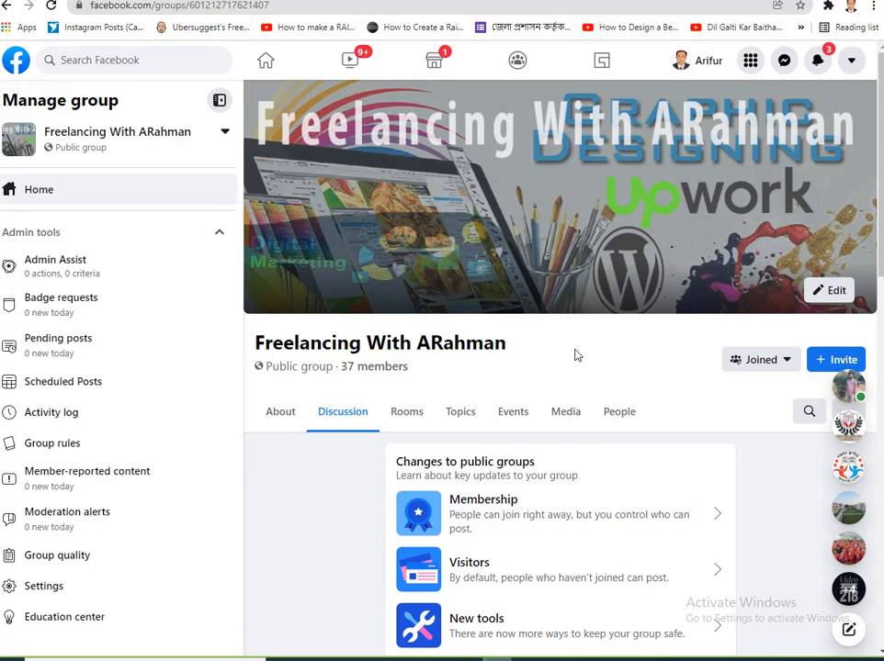
- Open the Happy New Year 2022 image from the Facebook group's feed as a design reference
scroll(576, 356, "down", 5)
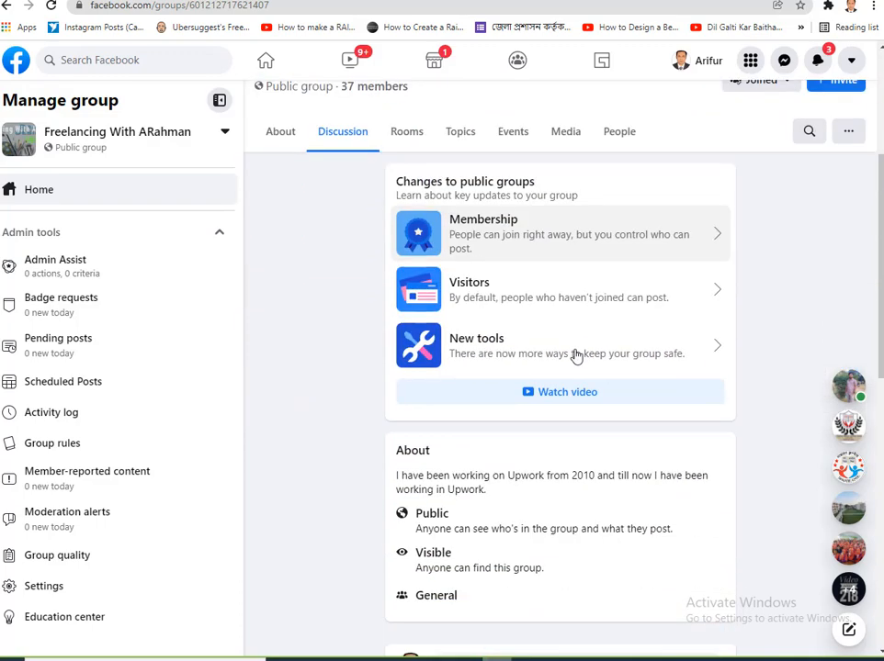
scroll(576, 356, "down", 8)
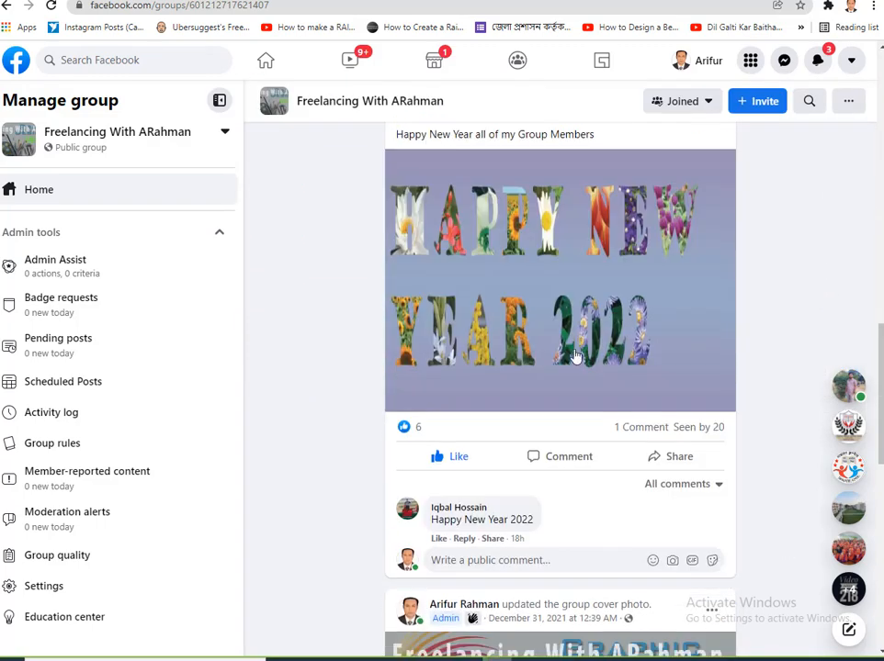
left_click(520, 281)
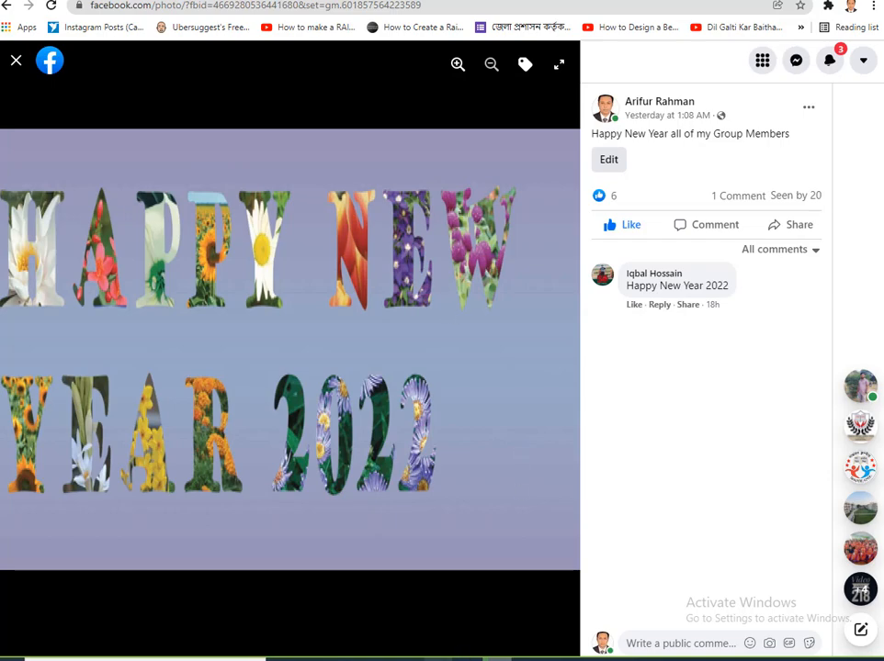
- Switch to Photoshop, create a 3000 x 1600 px, 300 ppi RGB document with a white background, and dock its window
left_click(437, 658)
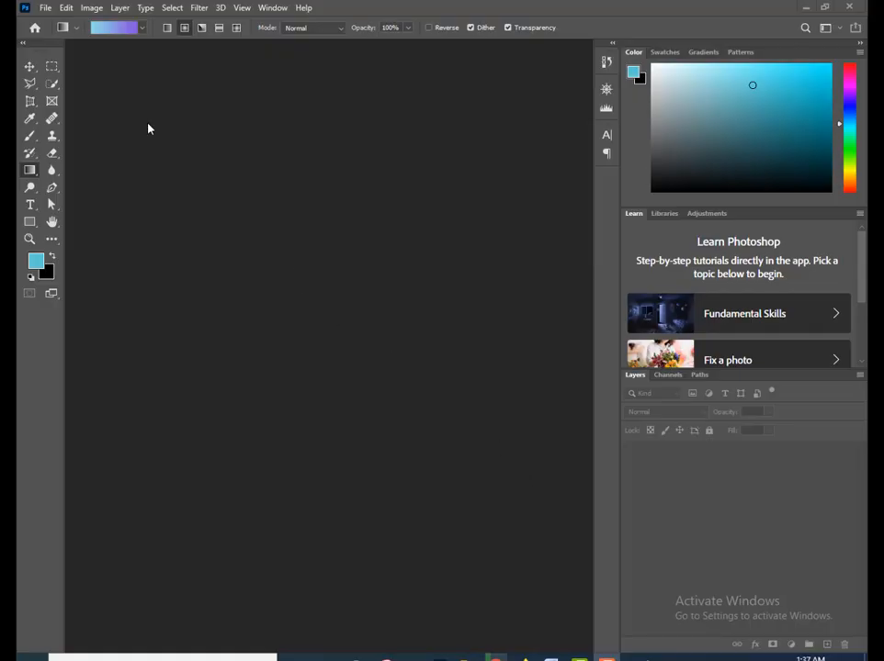
left_click(46, 9)
left_click(53, 23)
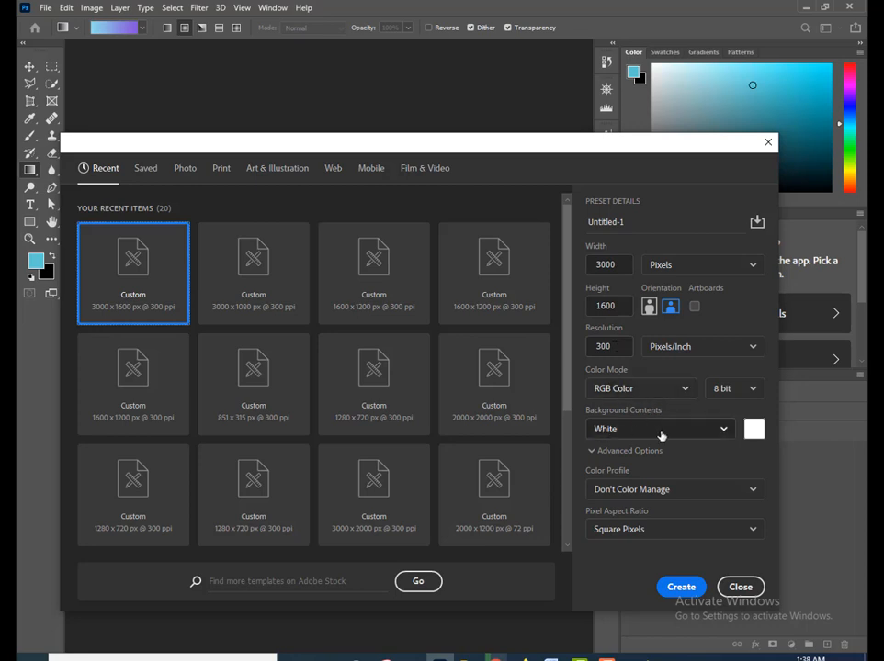
left_click(680, 588)
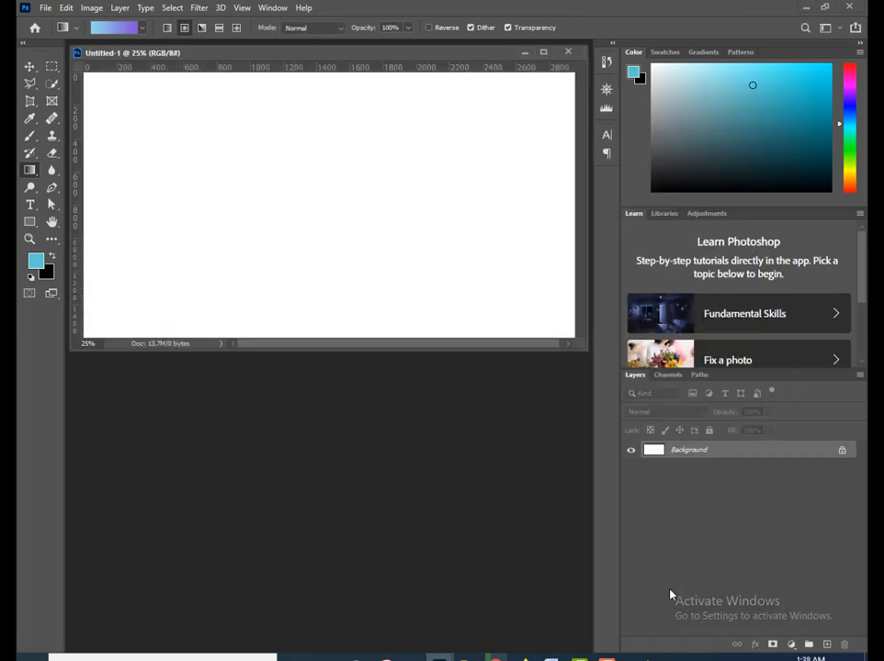
left_click_drag(317, 54, 306, 39)
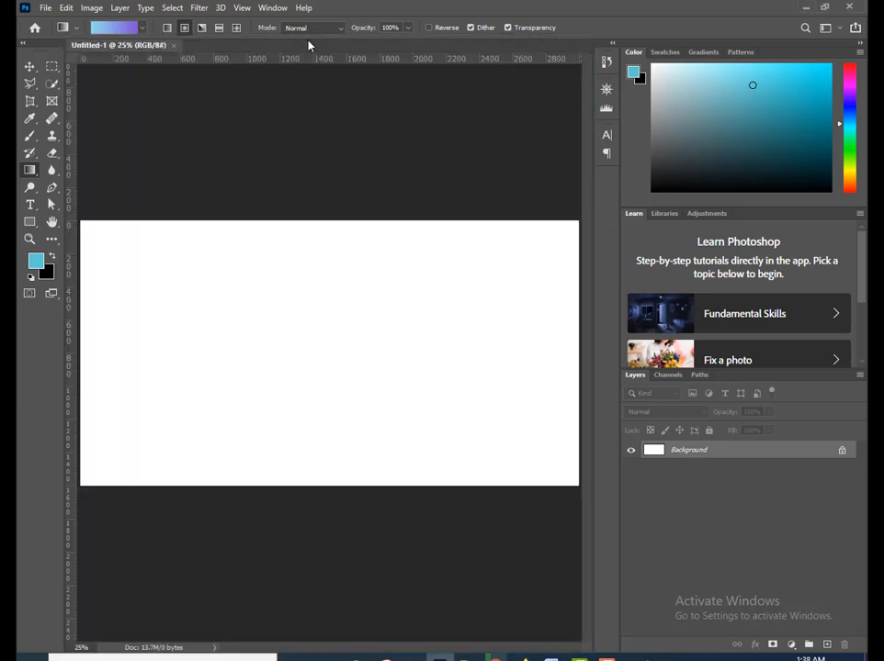
- Draw a rectangle of about 2996 x 1612 px over the whole canvas and remove its stroke
left_click(30, 224)
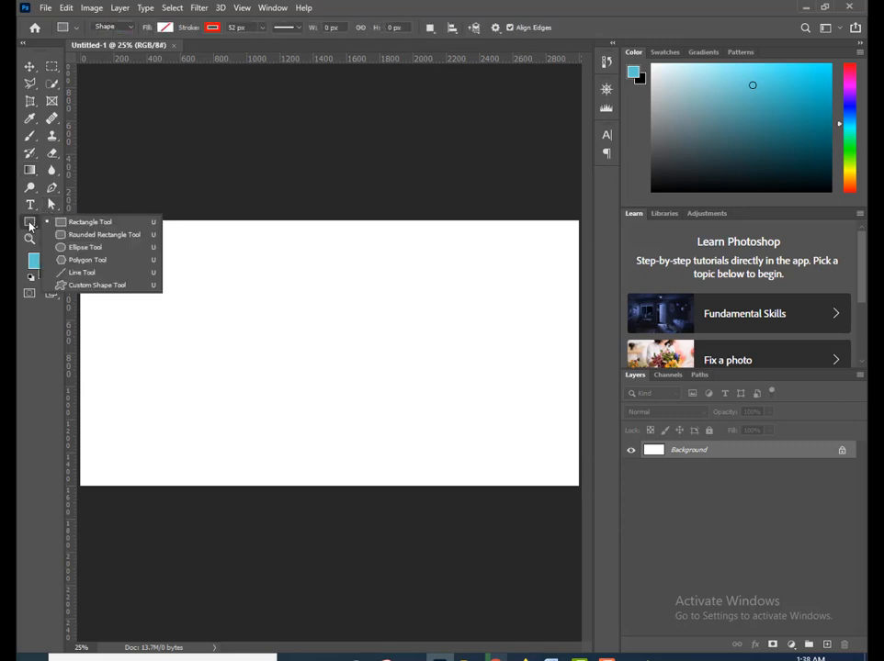
left_click(110, 225)
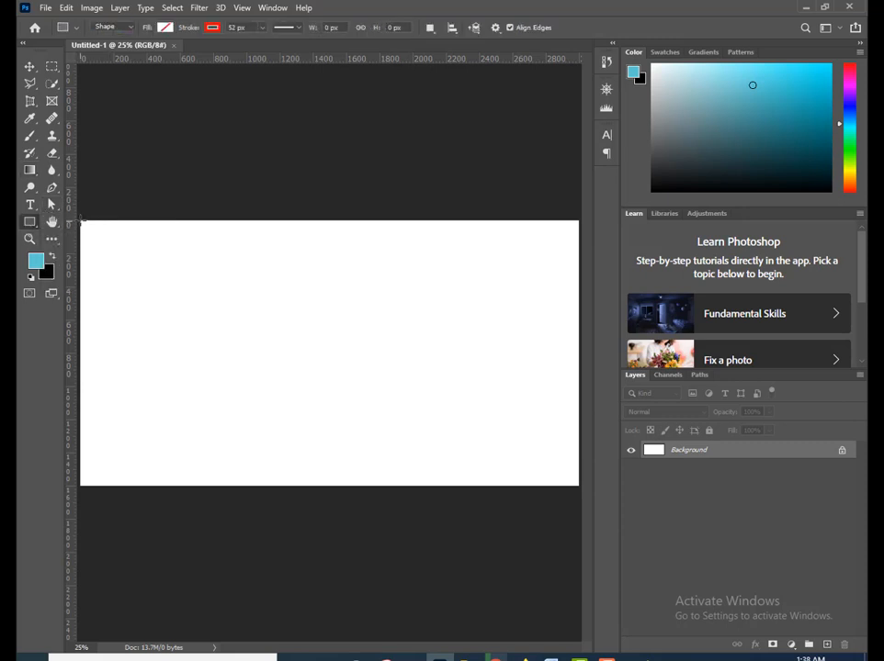
mouse_move(81, 220)
left_mouse_down()
mouse_move(95, 246)
mouse_move(280, 320)
mouse_move(394, 381)
mouse_move(553, 439)
mouse_move(578, 487)
left_mouse_up()
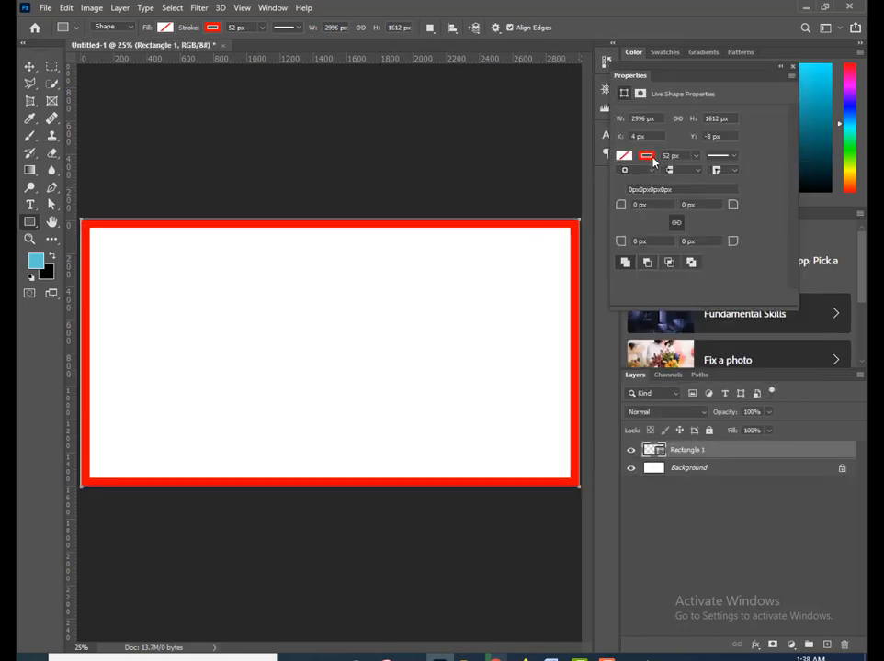
left_click(647, 156)
left_click(632, 182)
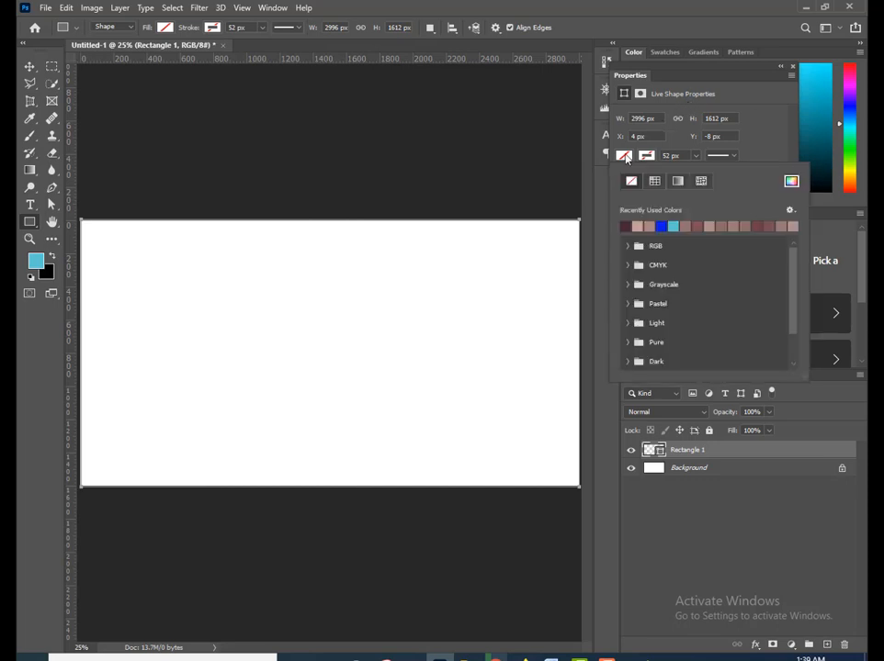
- Fill the rectangle with the light dusty pink from the recently used colors
left_click(649, 225)
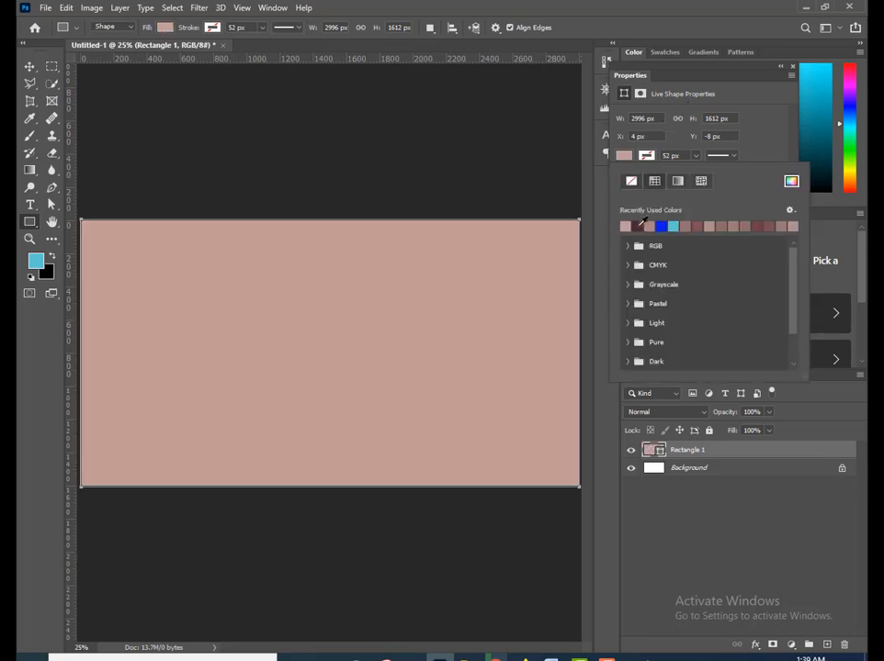
left_click(676, 226)
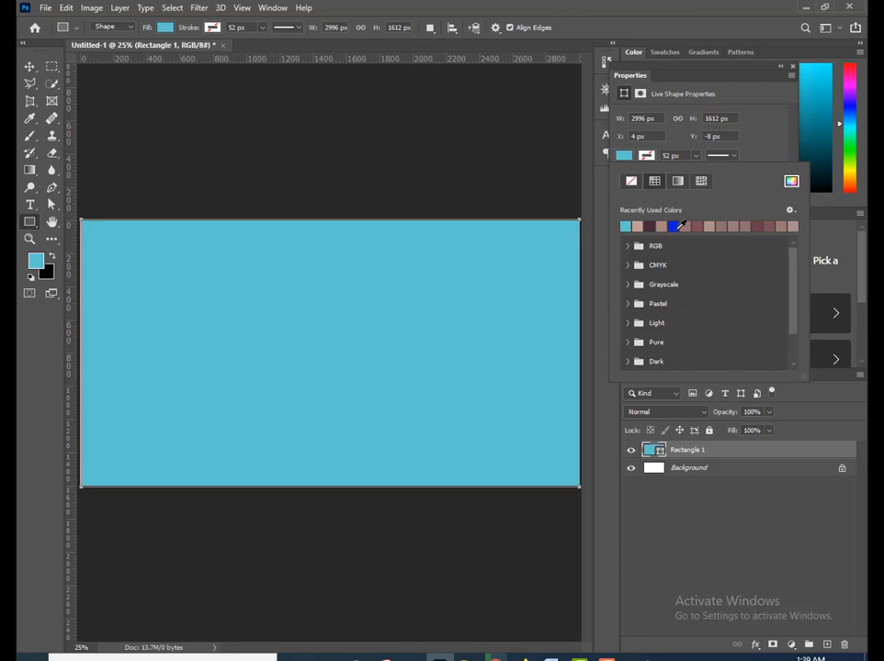
left_click(720, 225)
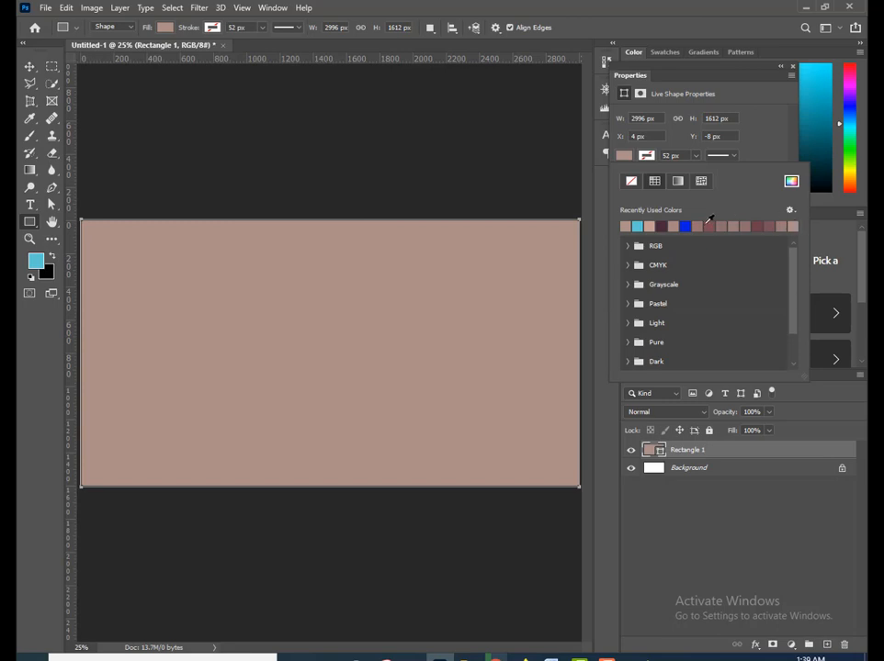
left_click(650, 225)
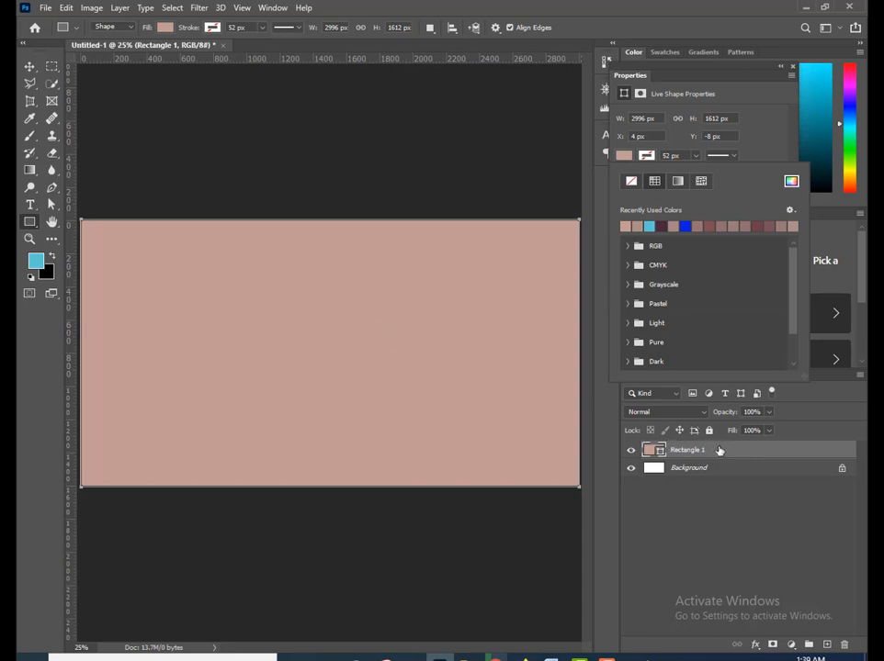
- Scale the rectangle to about 101.48% so it extends slightly past all canvas edges, and deselect it
left_click(29, 66)
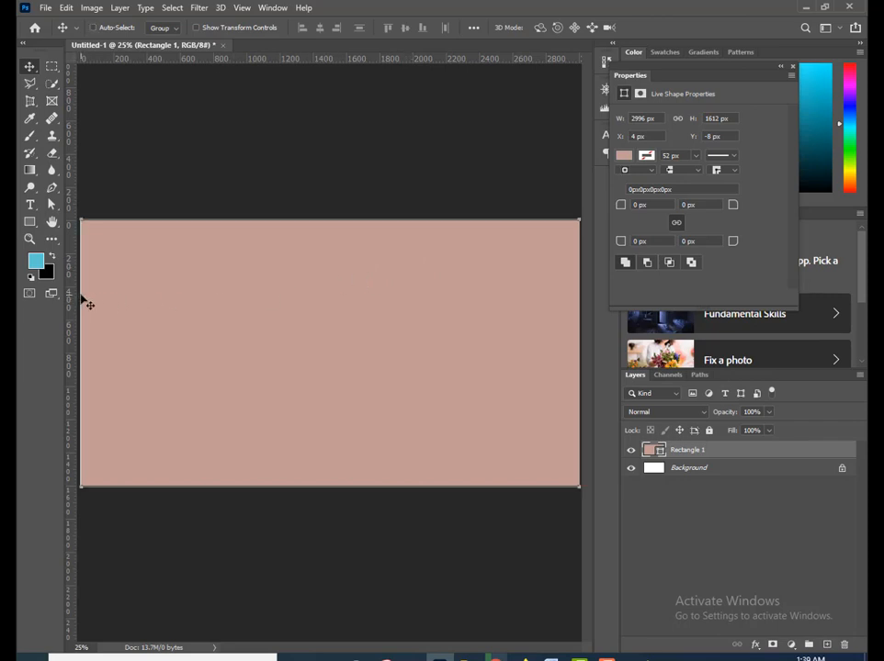
key("ctrl+t")
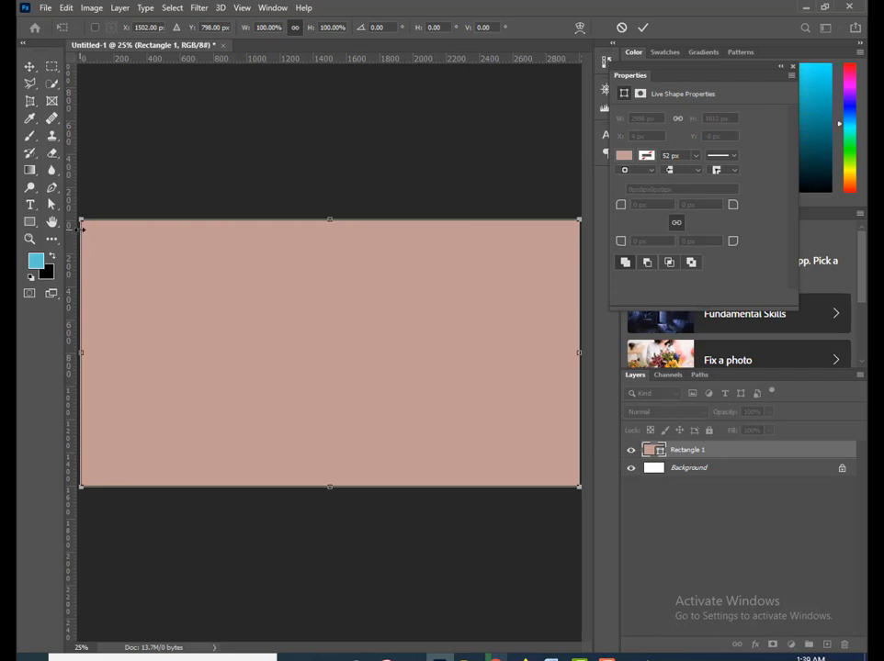
key("super+space")
left_click_drag(82, 221, 79, 219)
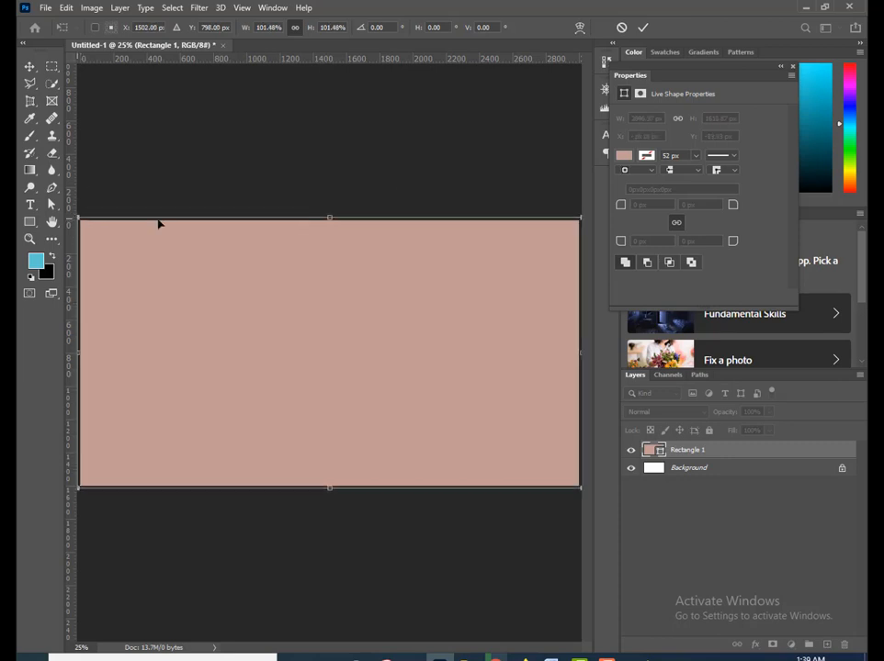
left_click(643, 30)
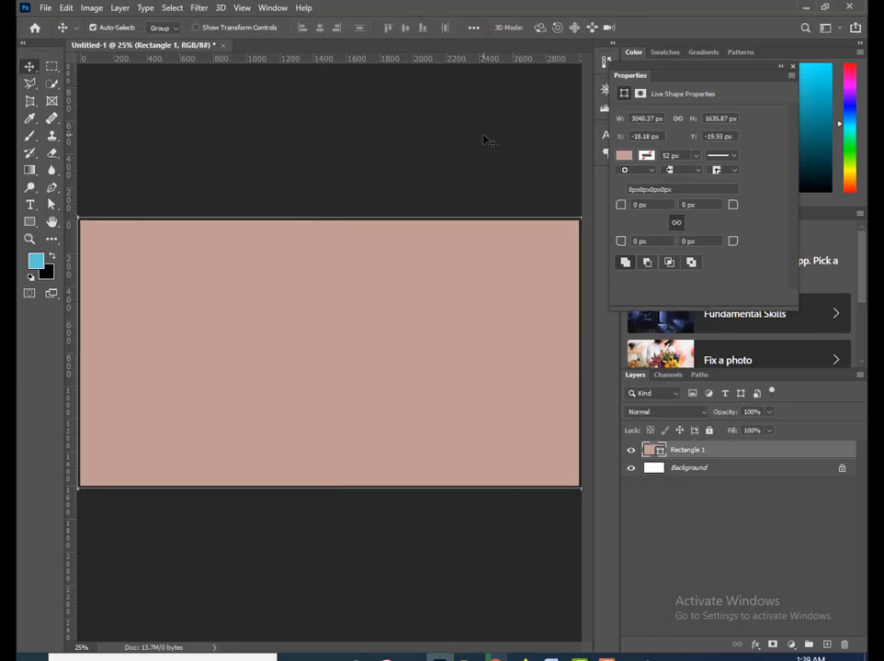
left_click(418, 202)
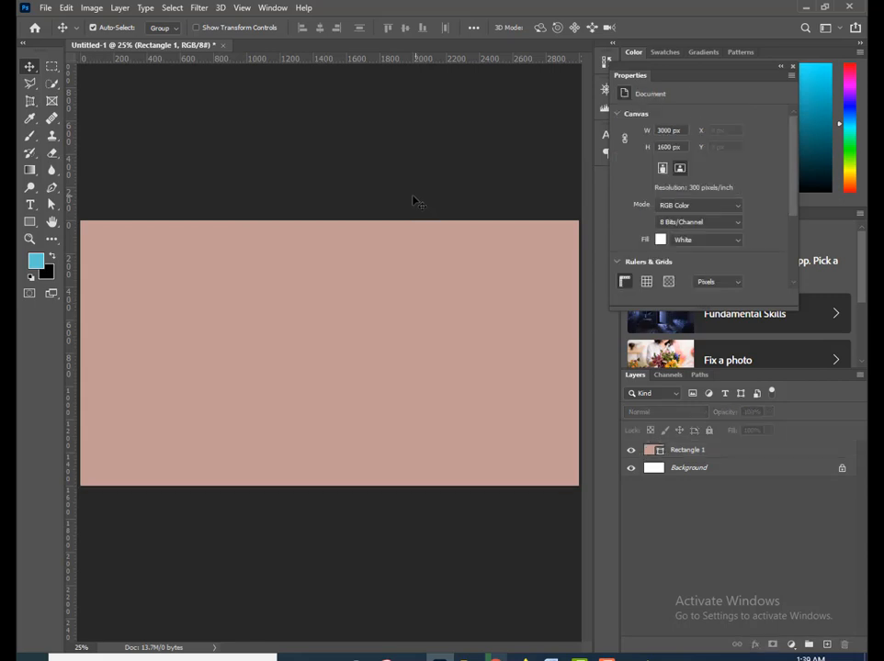
- Set up the Horizontal Type tool with the Goudy Stout font at 60 pt
left_click(30, 206)
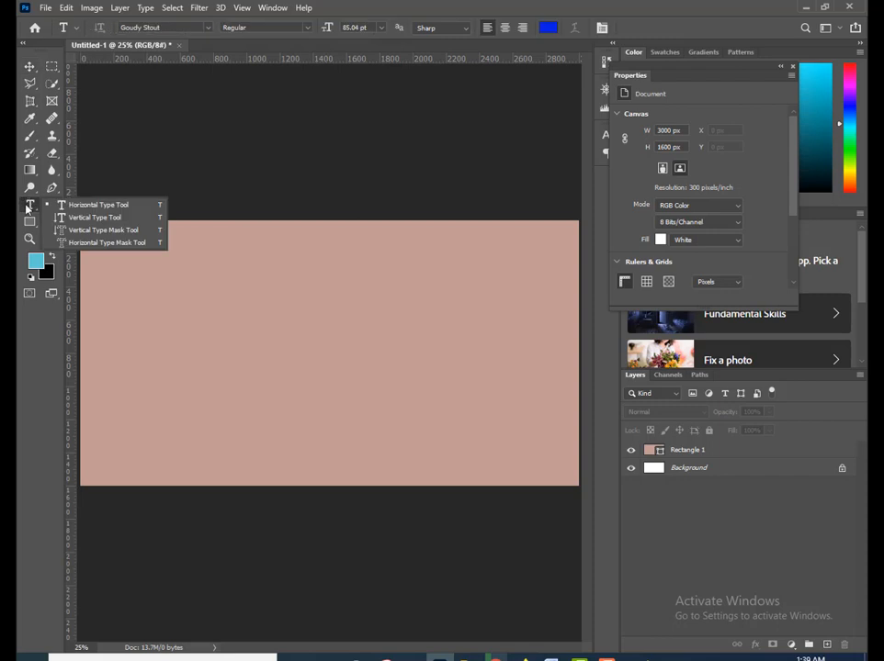
left_click(106, 205)
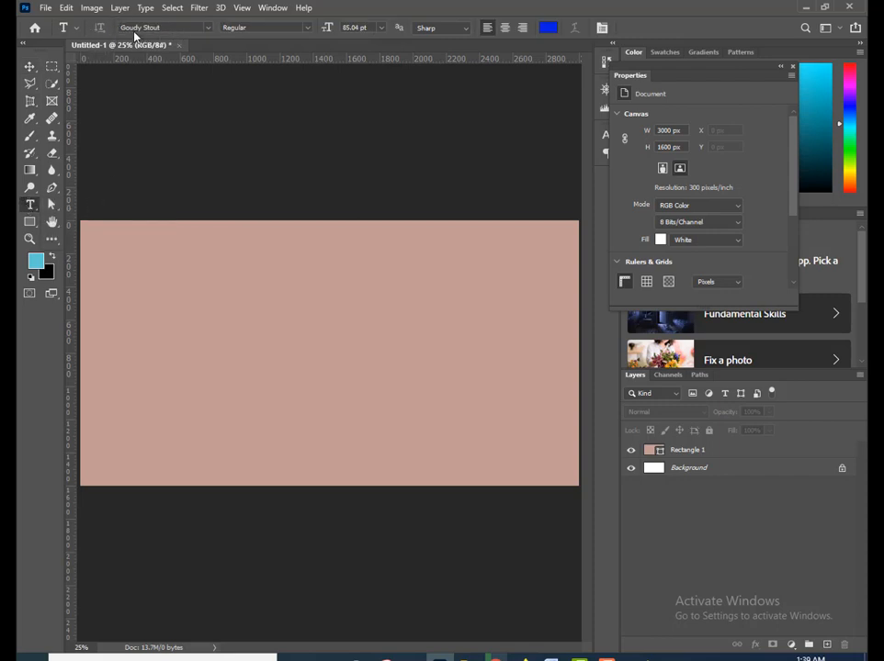
left_click(210, 29)
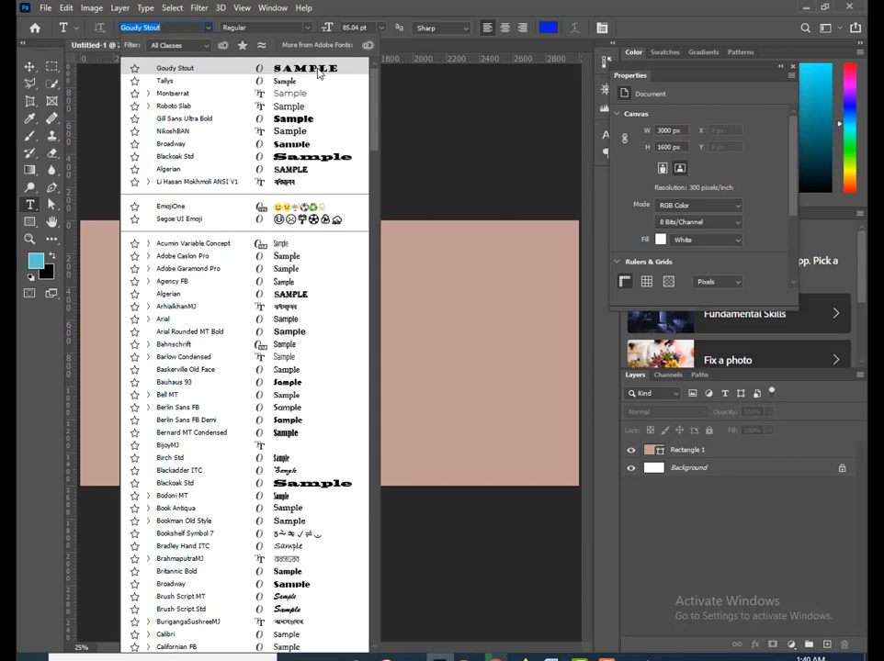
left_click(318, 74)
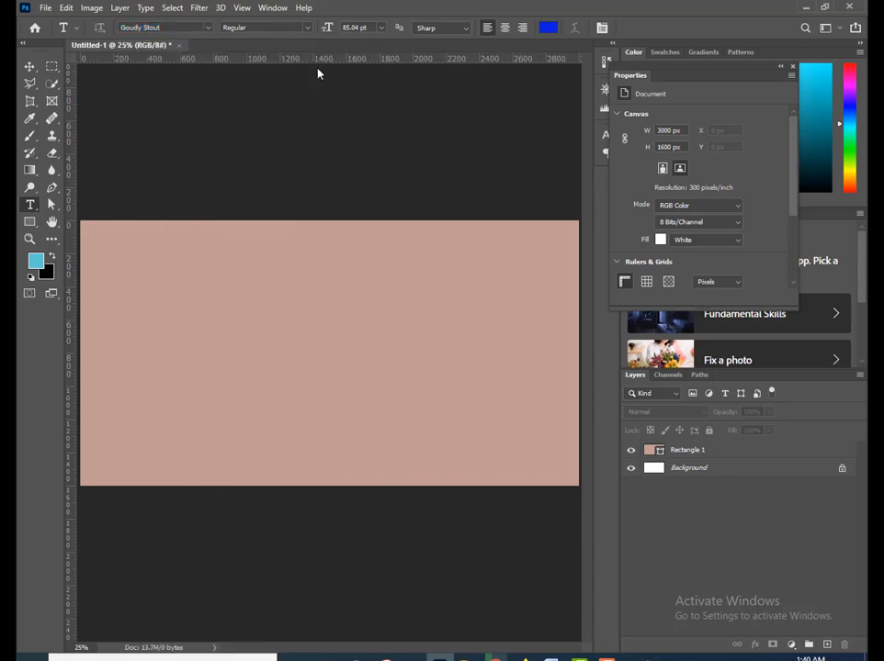
left_click(381, 28)
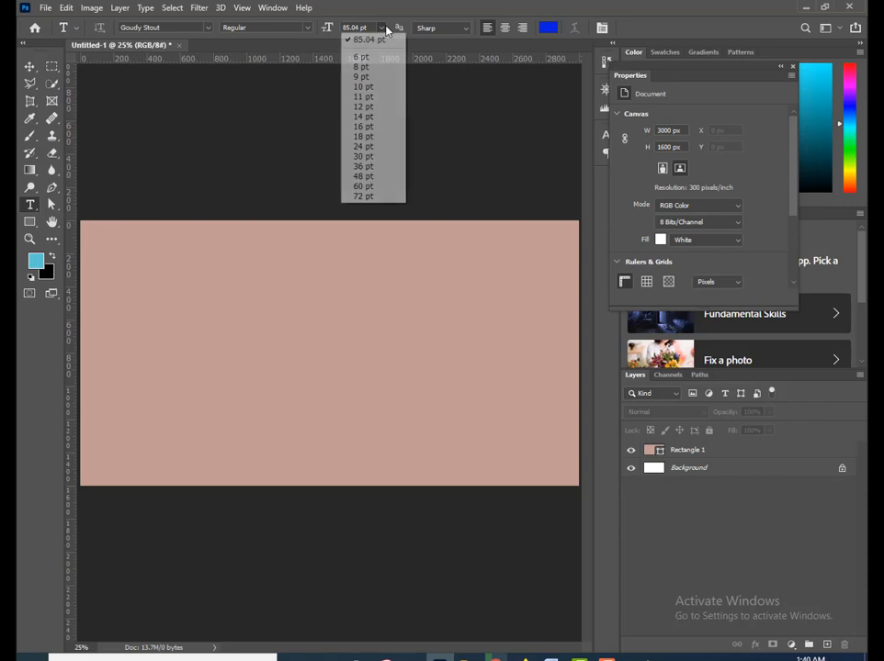
left_click(363, 188)
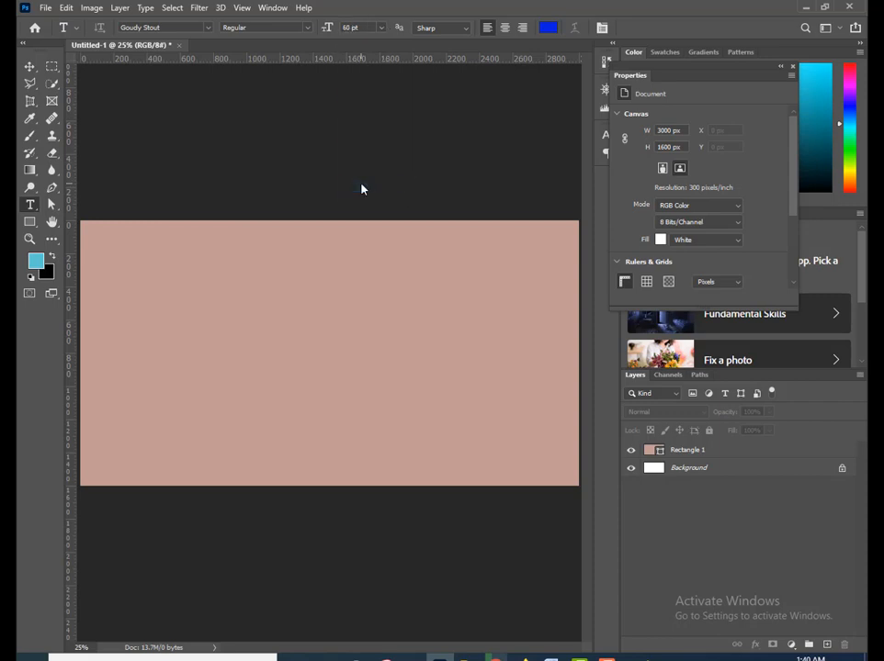
- Start an empty text line near the canvas's upper-left corner and switch the keyboard language to English (United States)
left_click(118, 271)
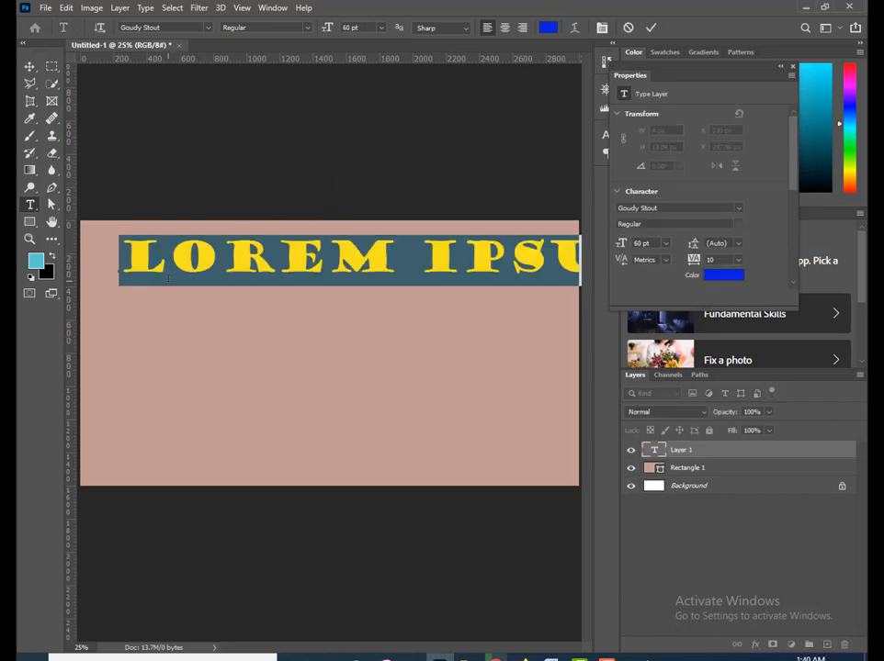
key("BackSpace")
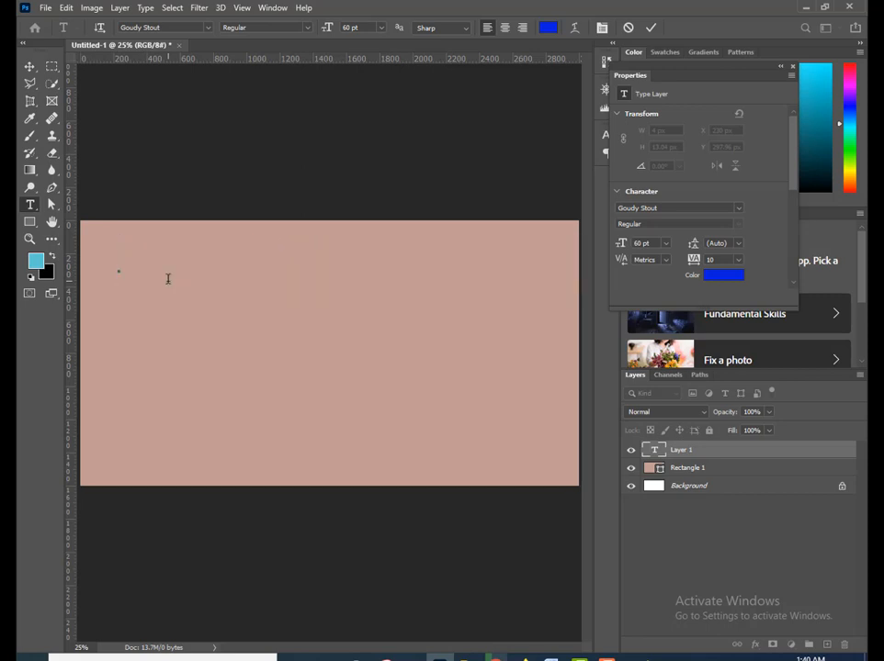
type("ফ")
key("BackSpace")
key("super+space")
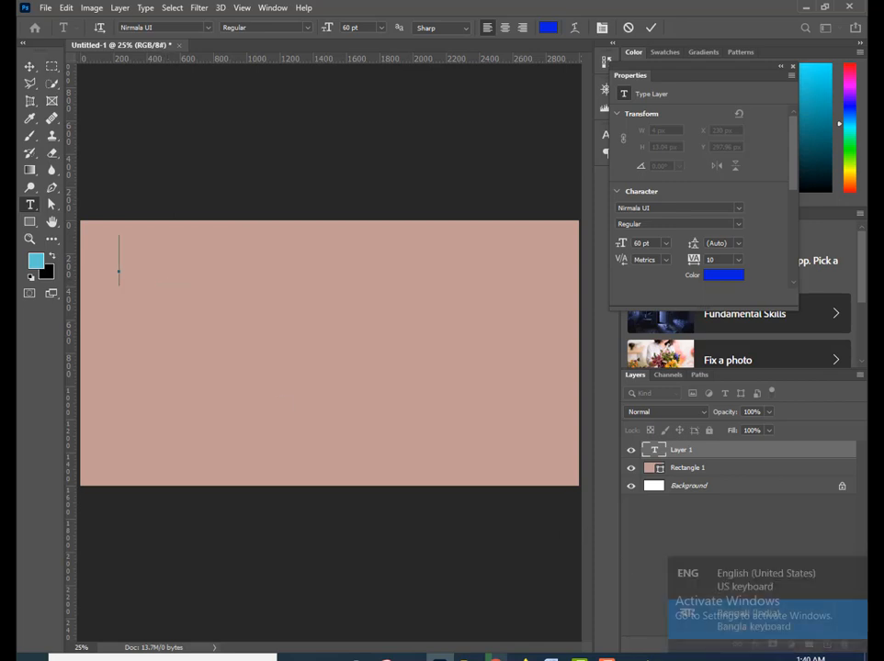
left_click(763, 567)
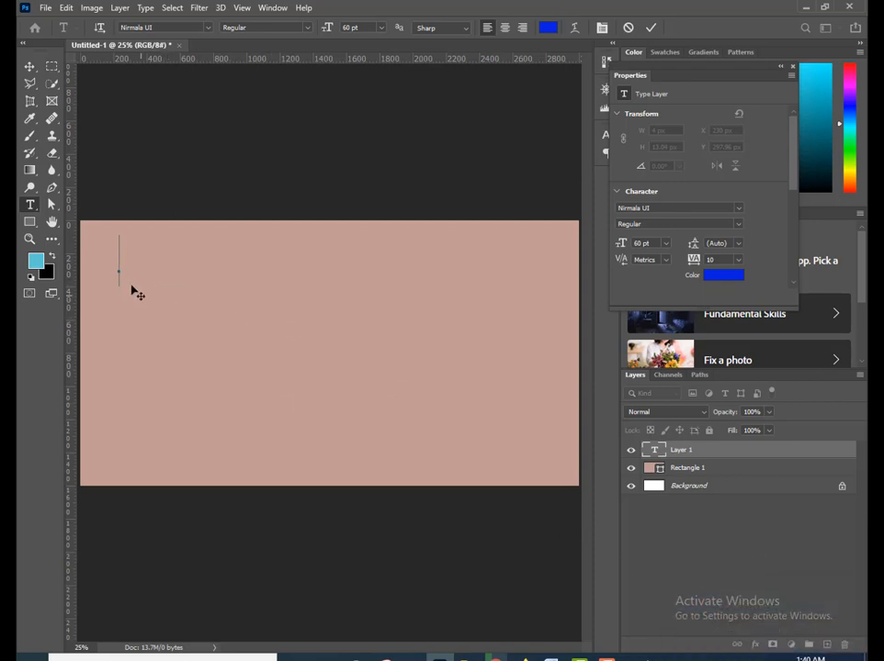
type("H")
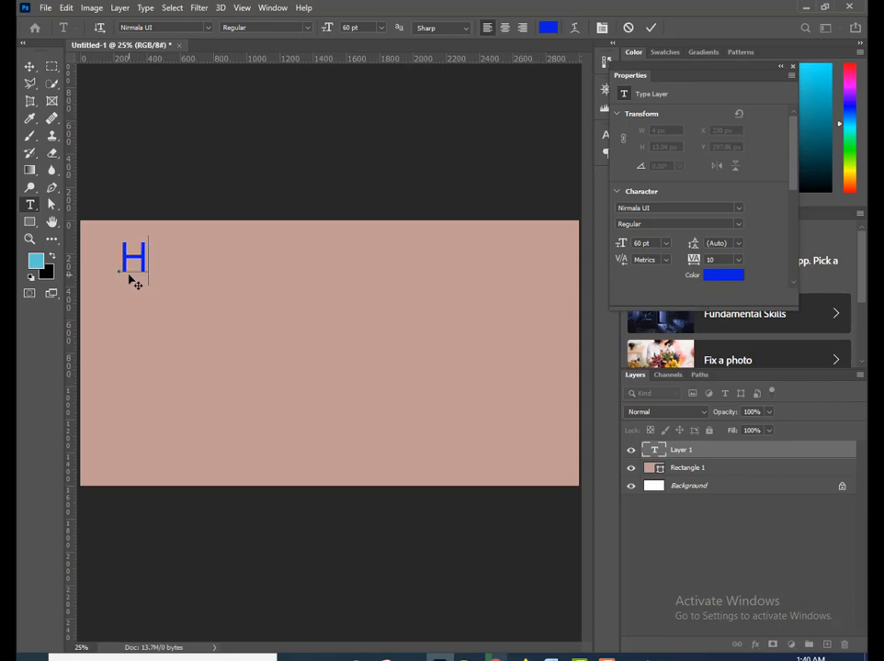
type("a")
key("BackSpace")
key("BackSpace")
left_click(208, 28)
left_click(180, 71)
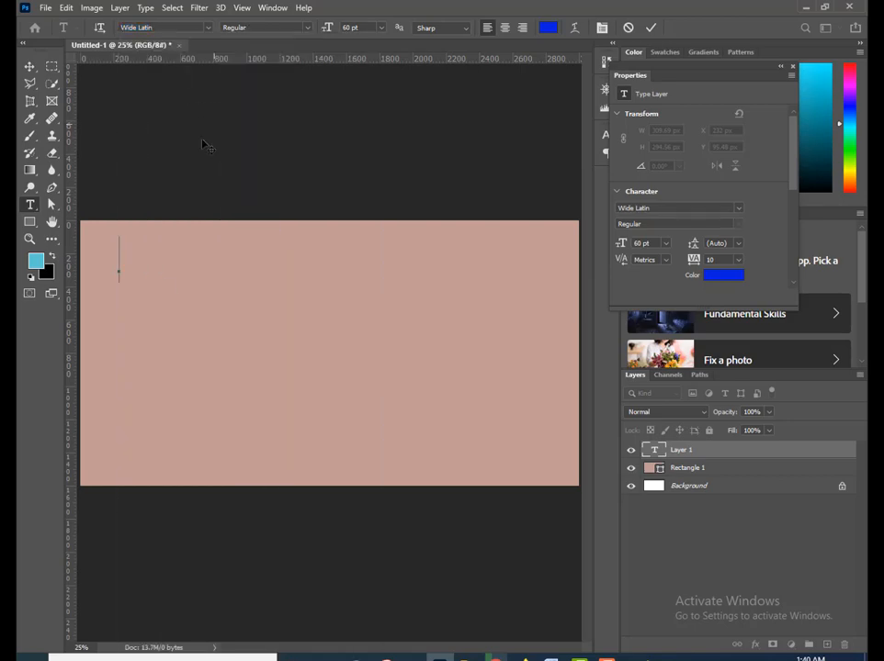
- Enter the text HAPPY NEW and, on a second line, YEAR 2022 in the Goudy Stout font and commit it
left_click(207, 29)
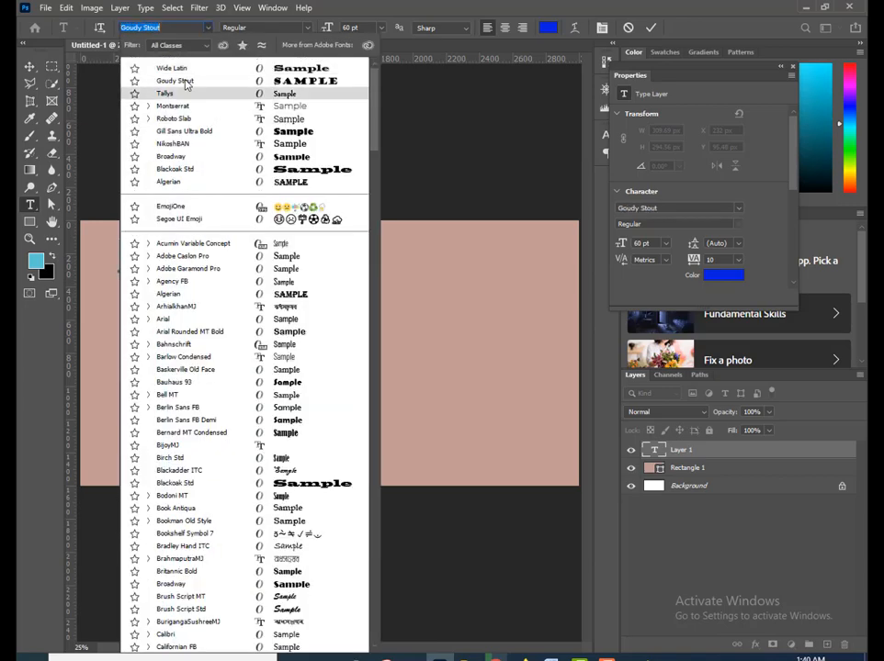
left_click(186, 83)
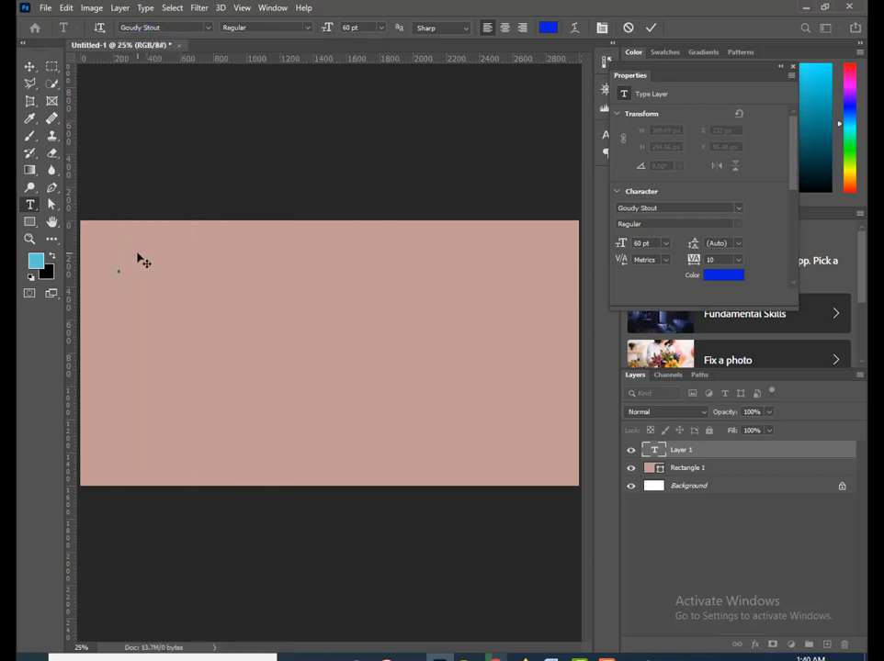
type("HA")
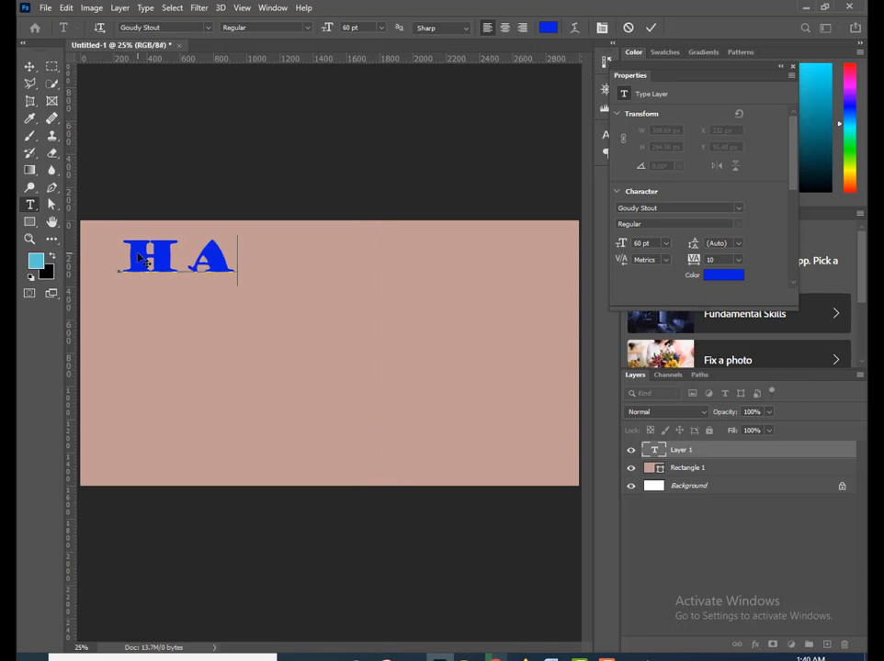
type("PPY")
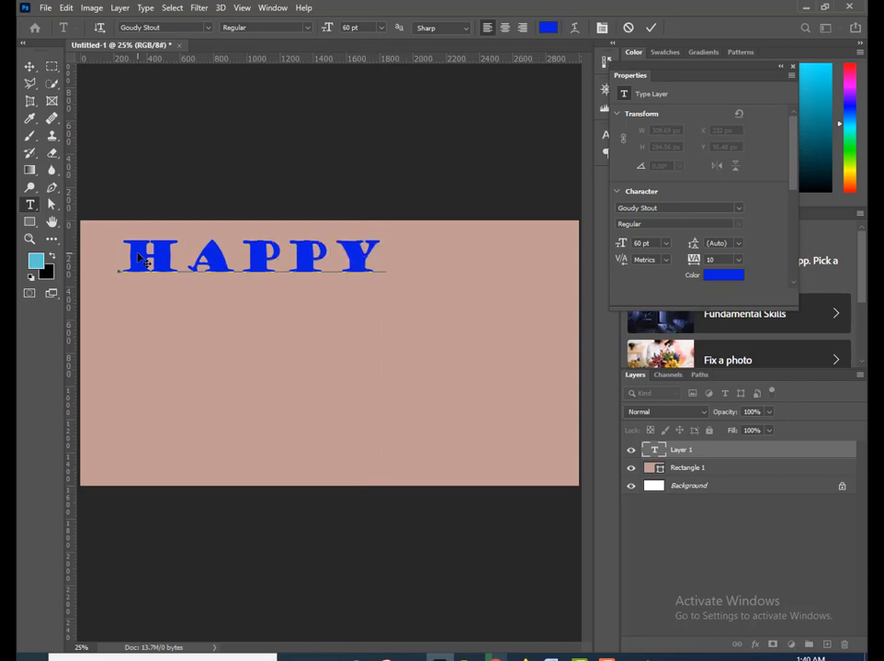
type(" NEW")
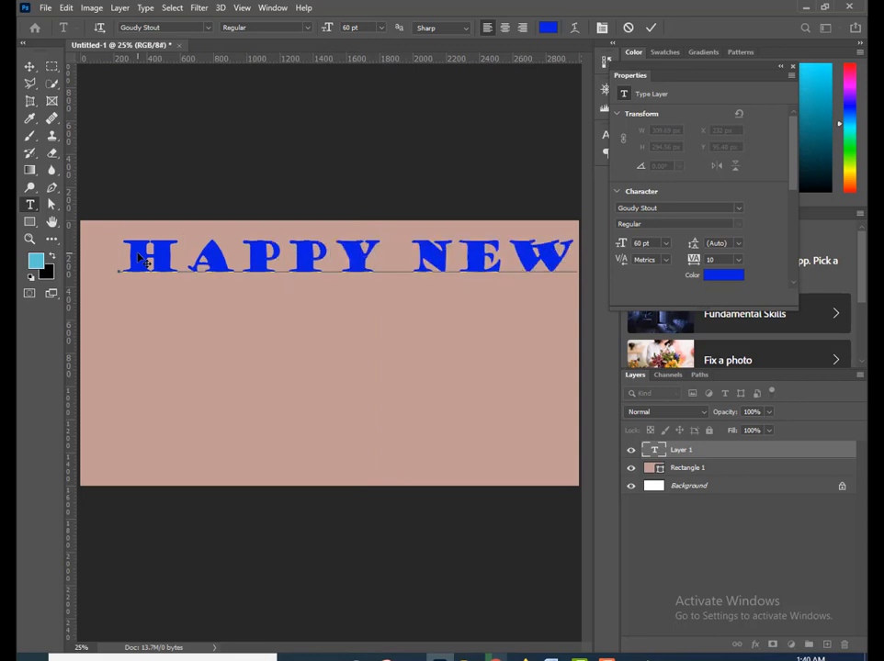
key("Return")
type("Y")
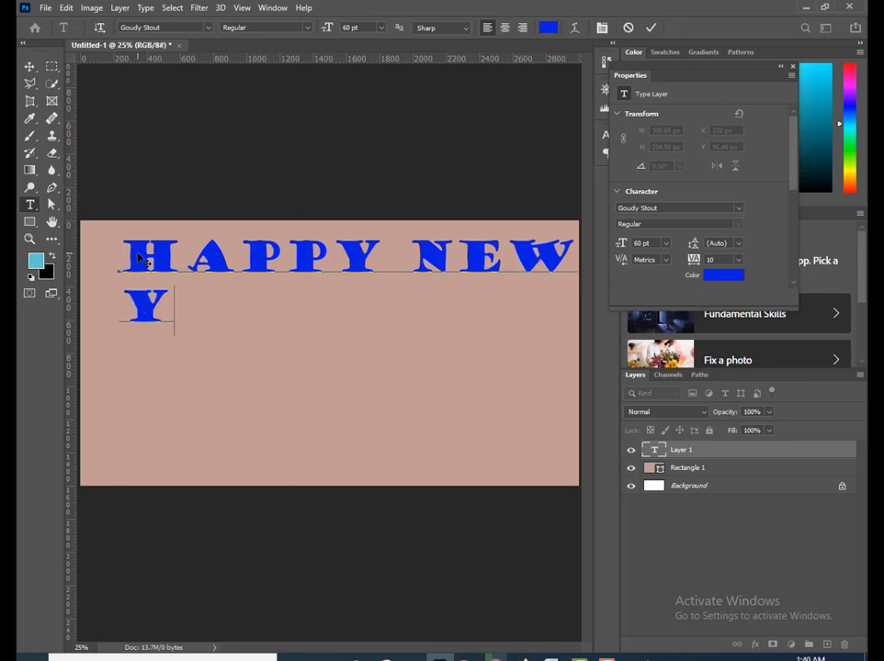
type("EAR")
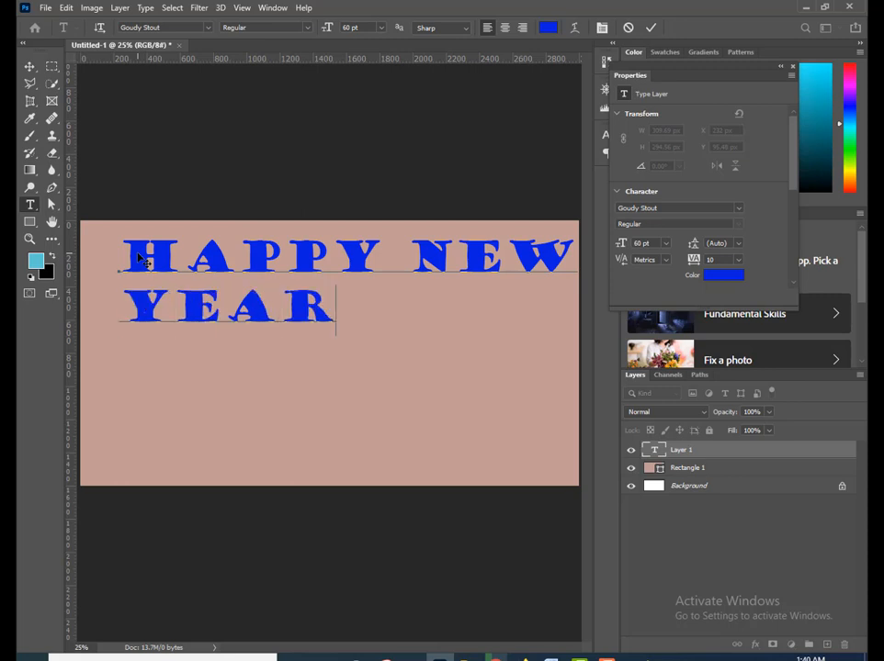
type(" 2022")
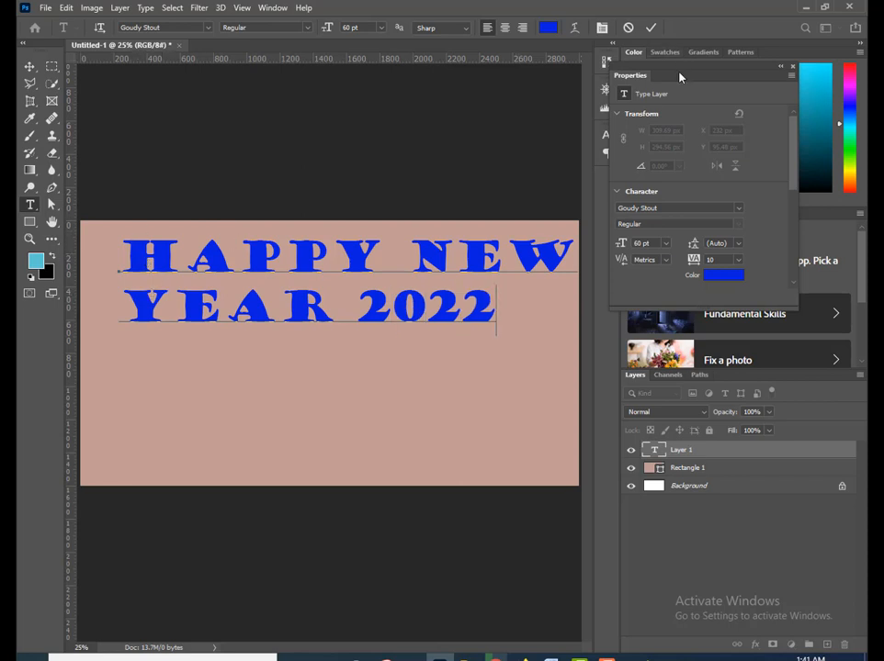
left_click(652, 29)
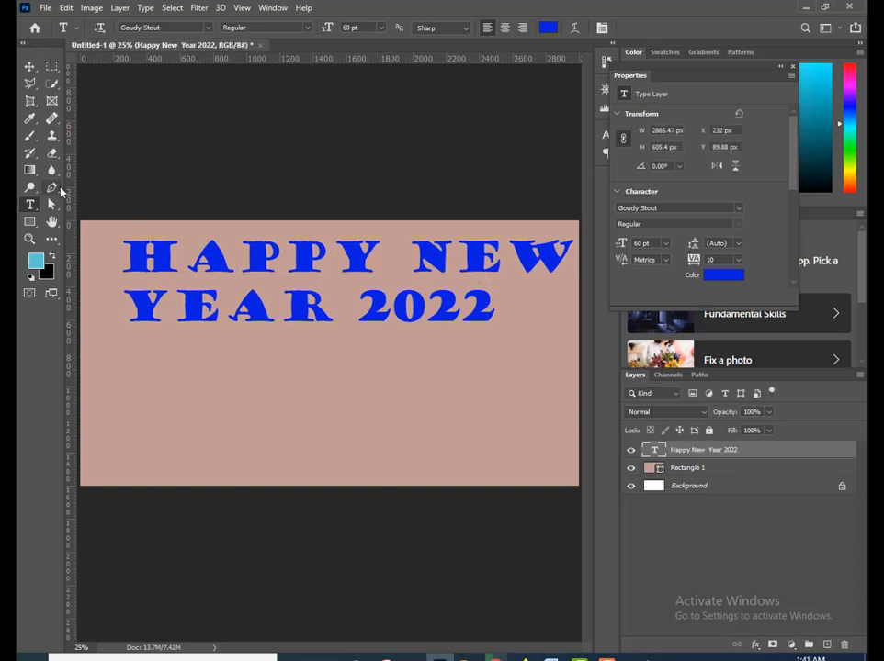
- Move and stretch the text with Free Transform to about 100.47% width and 246.02% height so it nearly fills the canvas
left_click(28, 68)
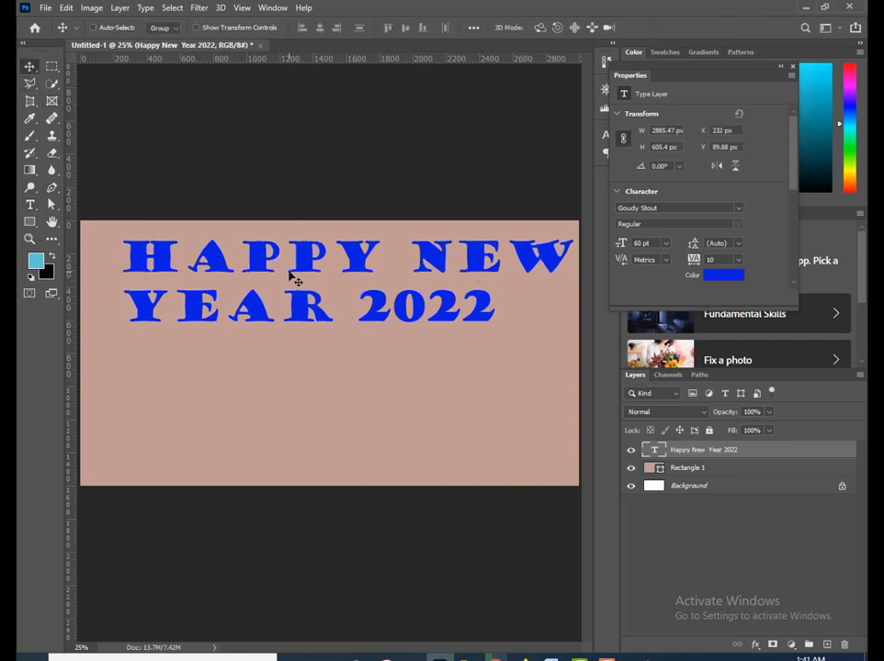
key("ctrl+t")
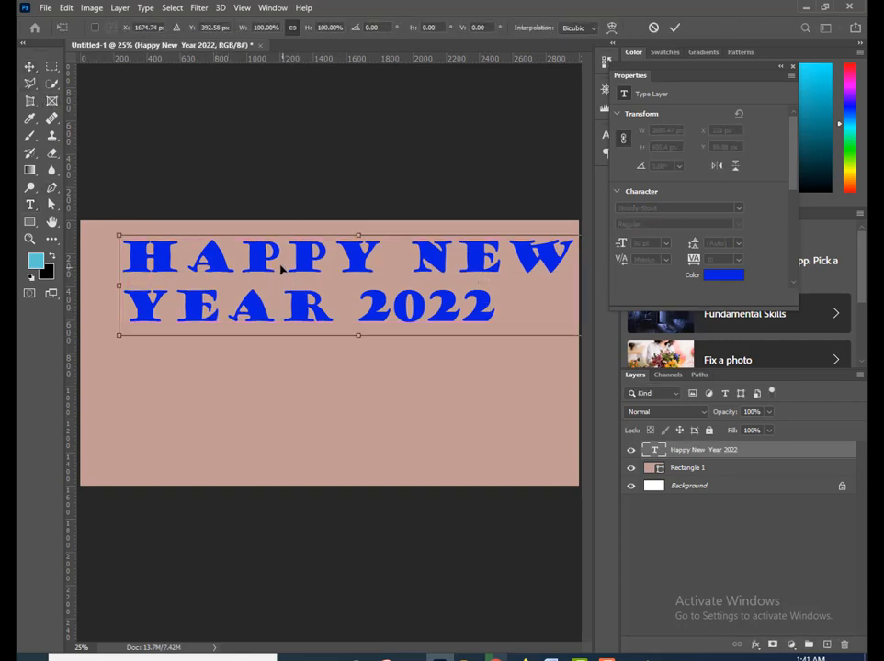
left_click_drag(289, 277, 273, 290)
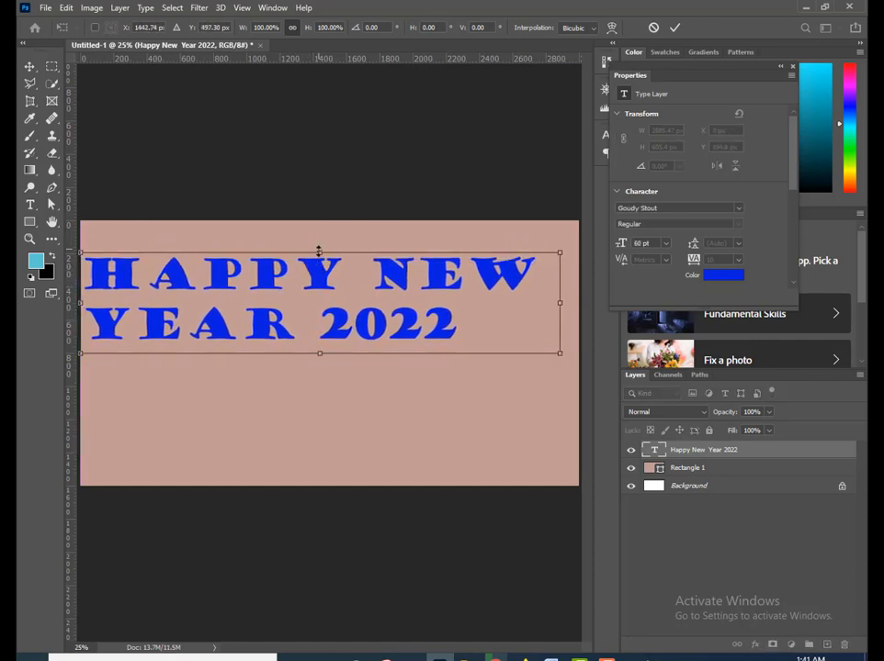
mouse_move(320, 251)
left_mouse_down()
mouse_move(321, 223)
mouse_move(321, 231)
left_mouse_up()
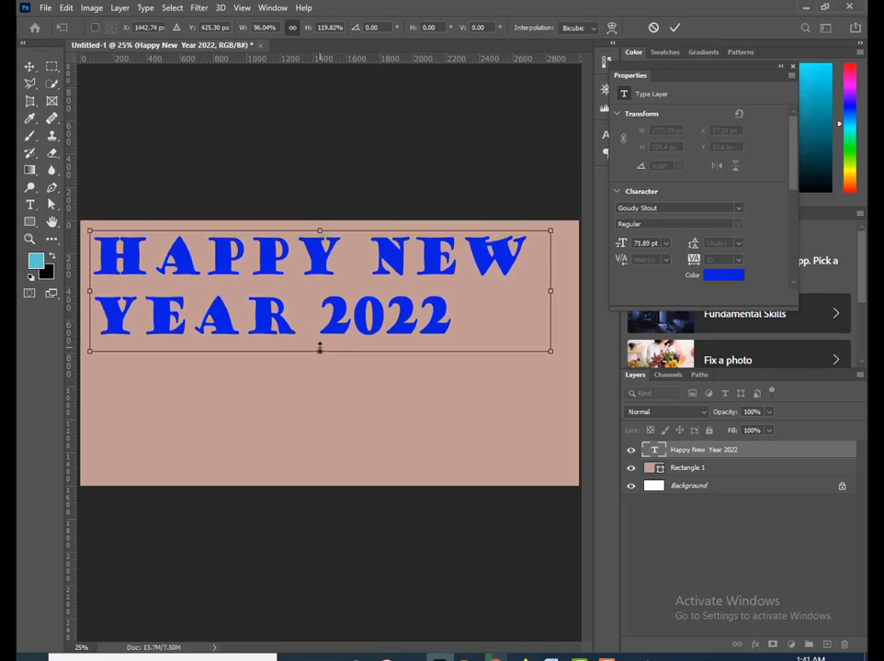
left_click_drag(320, 350, 331, 478)
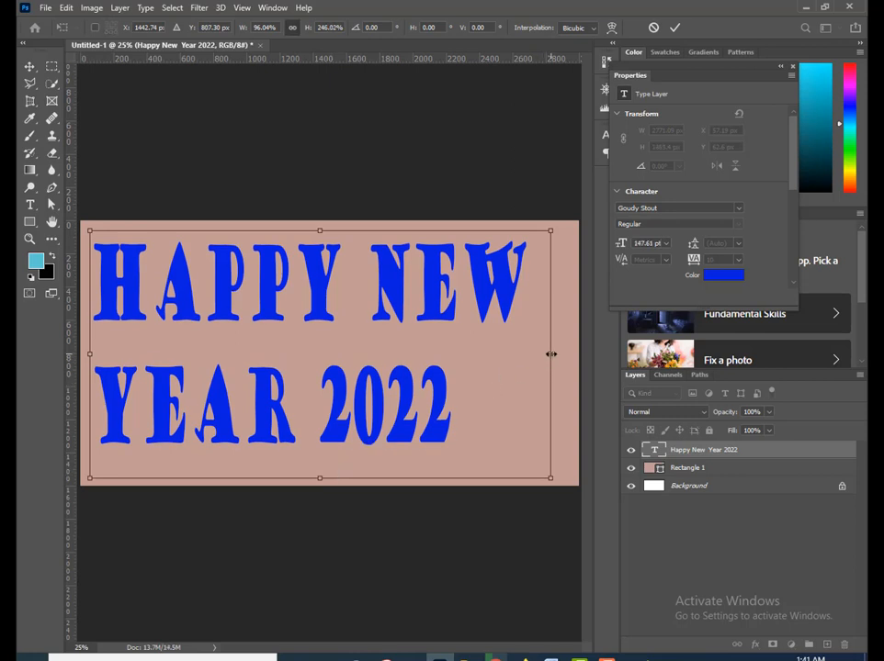
left_click_drag(550, 354, 570, 354)
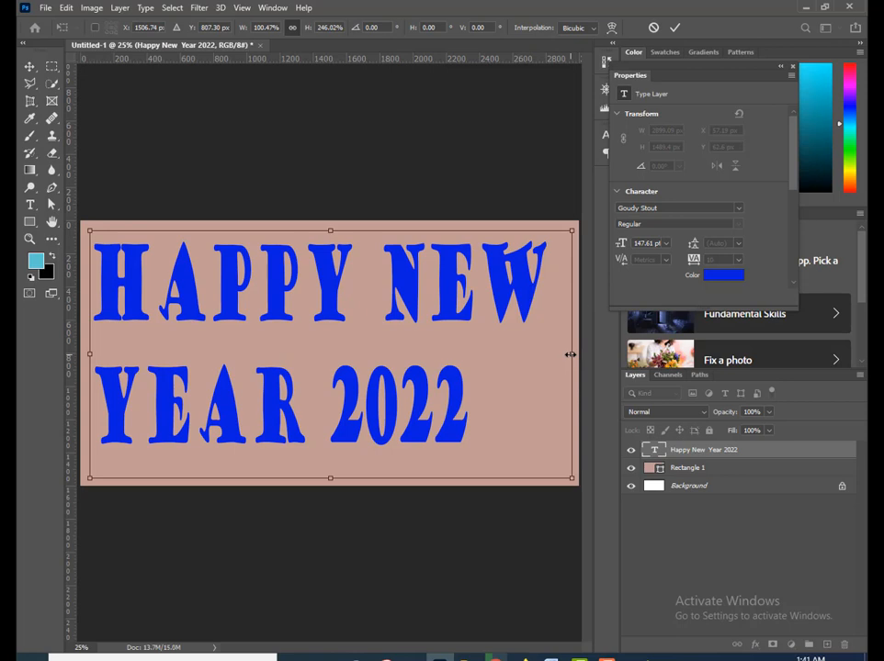
left_click(676, 28)
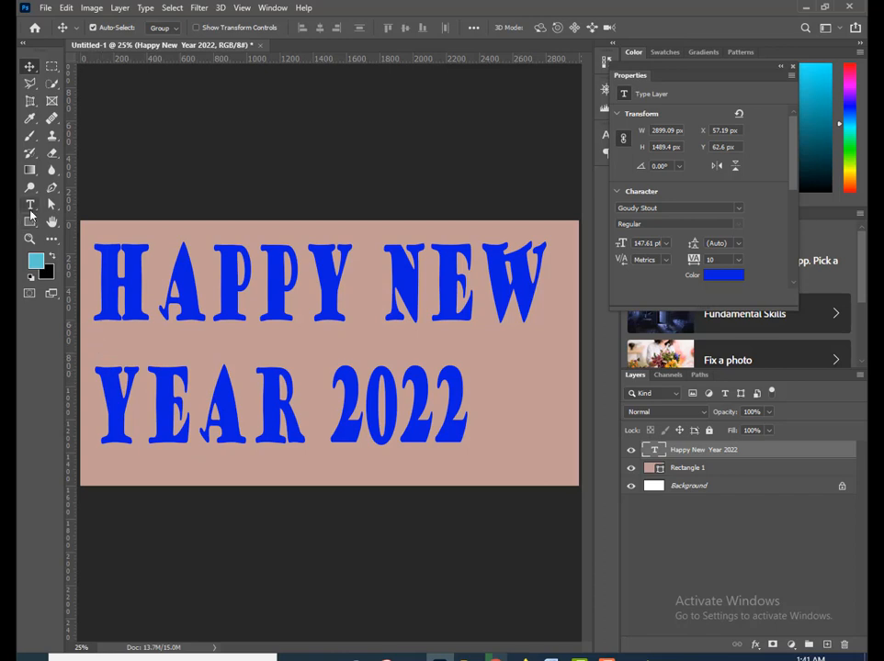
- Insert spaces before YEAR 2022 to centre the second line beneath HAPPY NEW, and commit the text edit
left_click(31, 209)
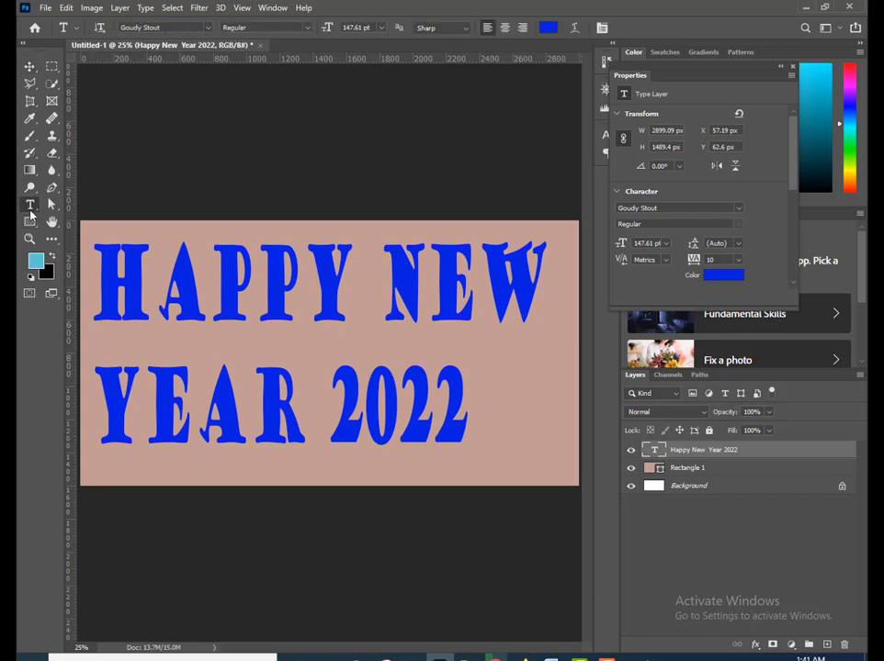
left_click(106, 390)
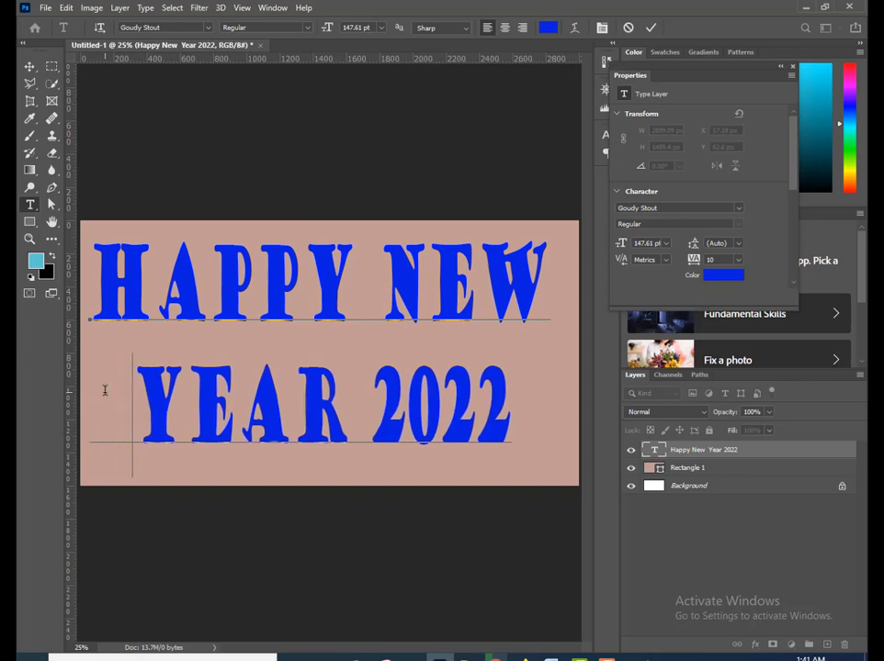
left_click(651, 28)
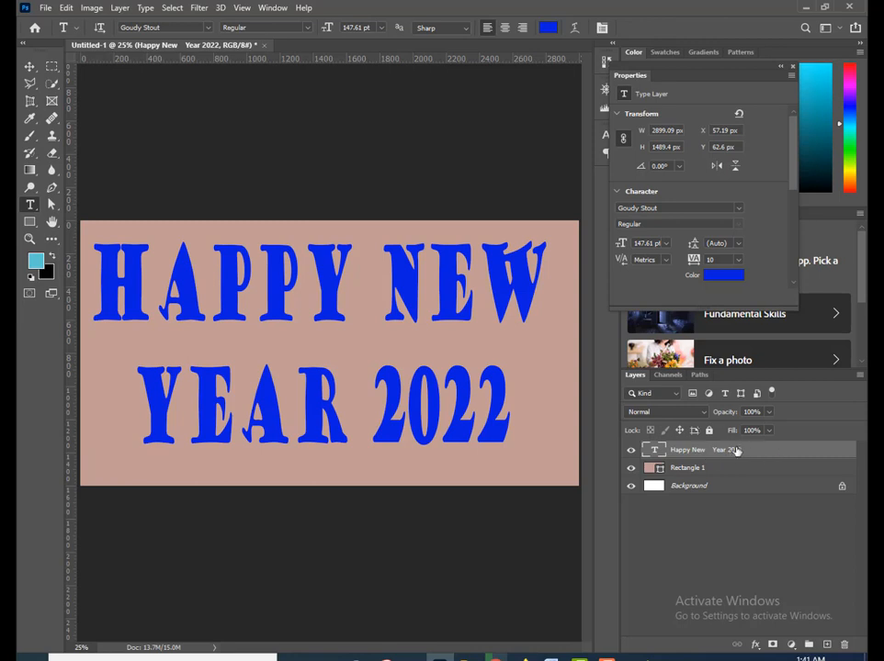
- Add a new layer above the text and place the white water lily image ss from the Flower folder
left_click(826, 646)
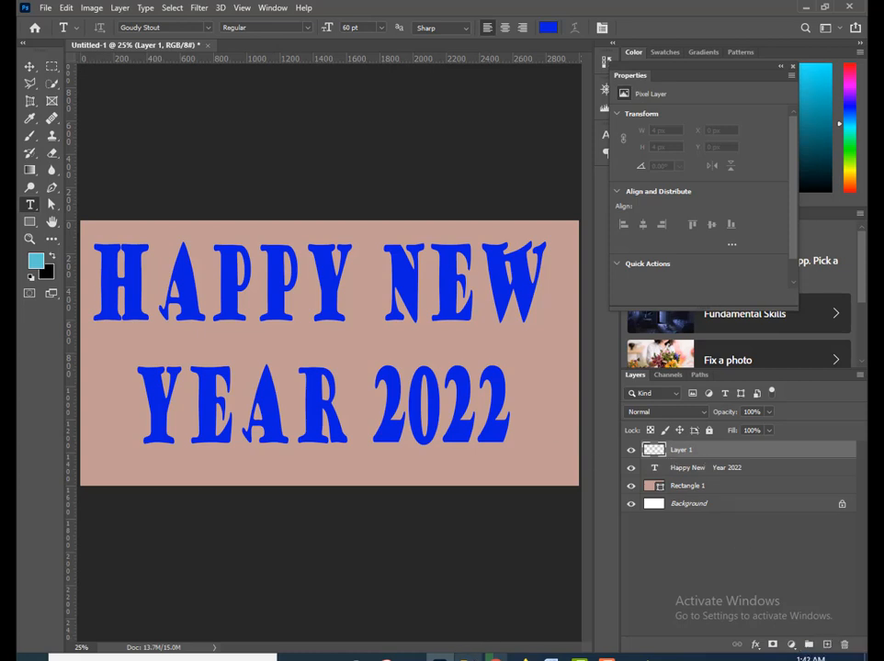
left_click(471, 658)
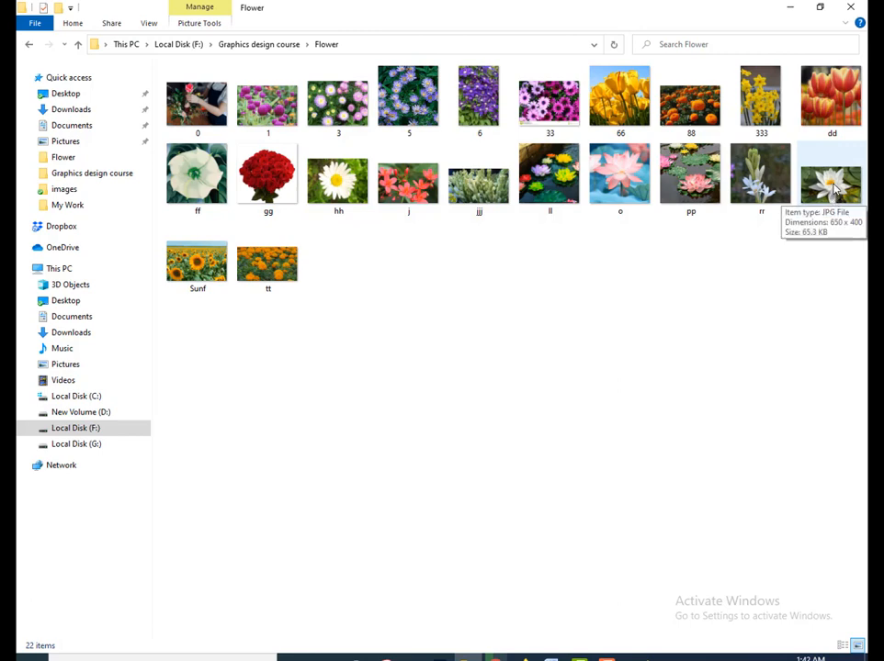
left_click_drag(832, 198, 403, 320)
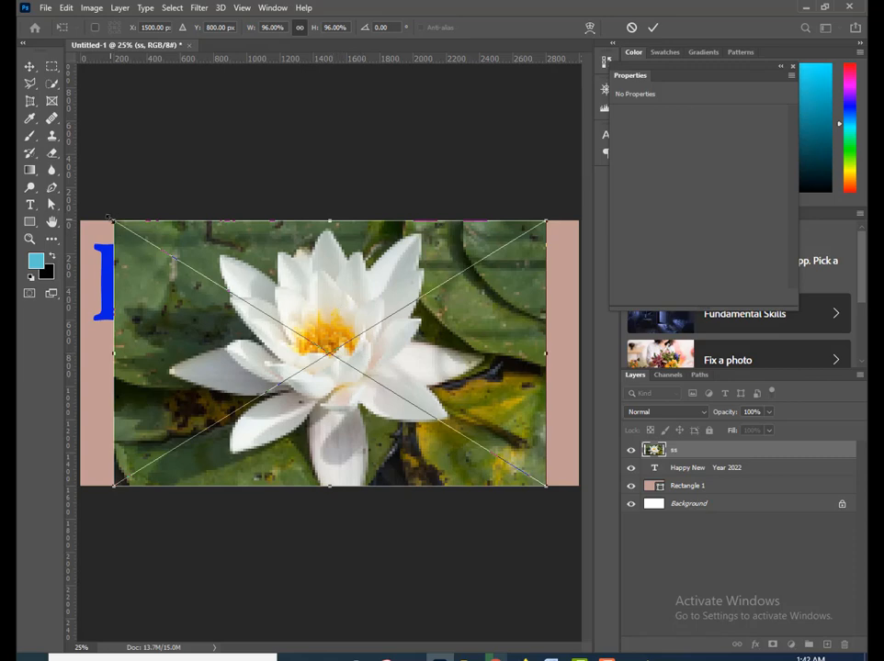
- Fit the ss image over the letter H at about 39.62% width and 45.54% height, and clip it to the text layer
left_click_drag(109, 218, 217, 276)
left_click_drag(246, 330, 154, 274)
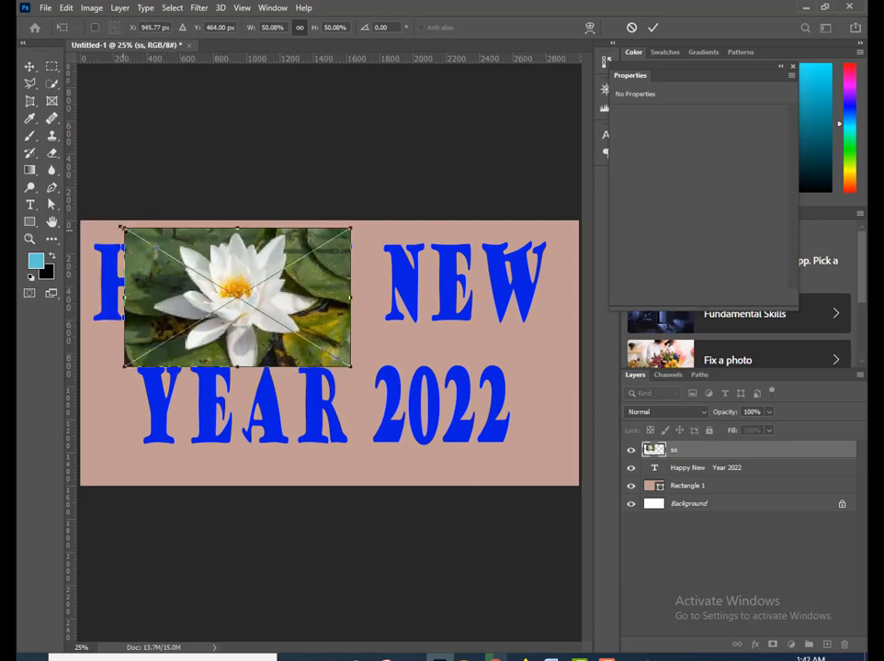
left_click_drag(121, 226, 163, 246)
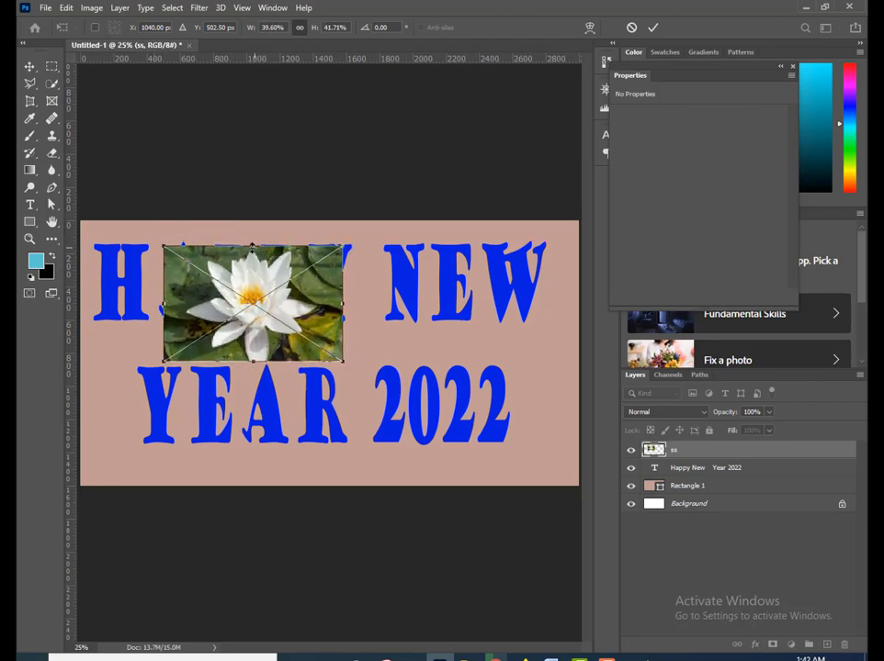
left_click_drag(252, 247, 110, 248)
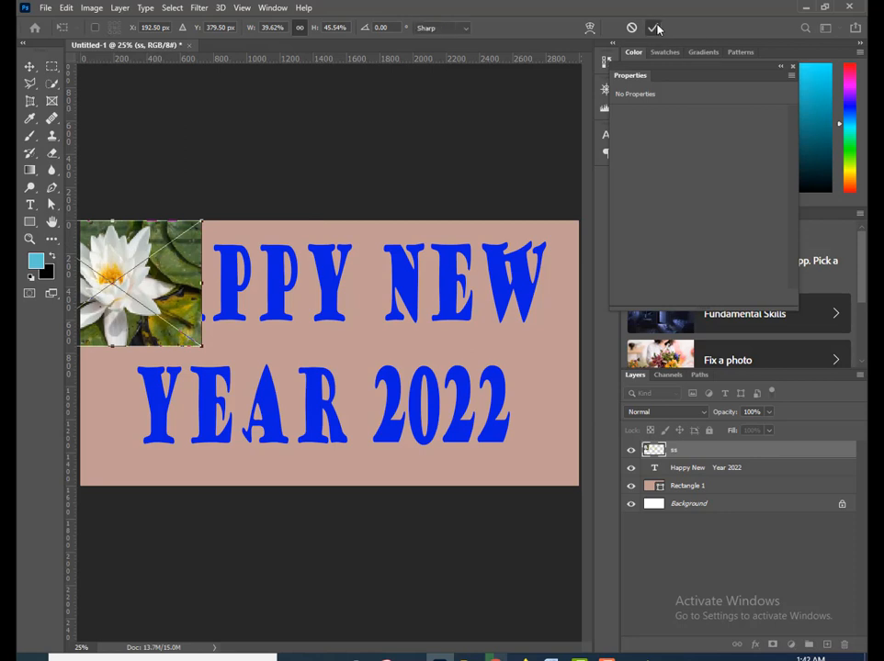
left_click(655, 27)
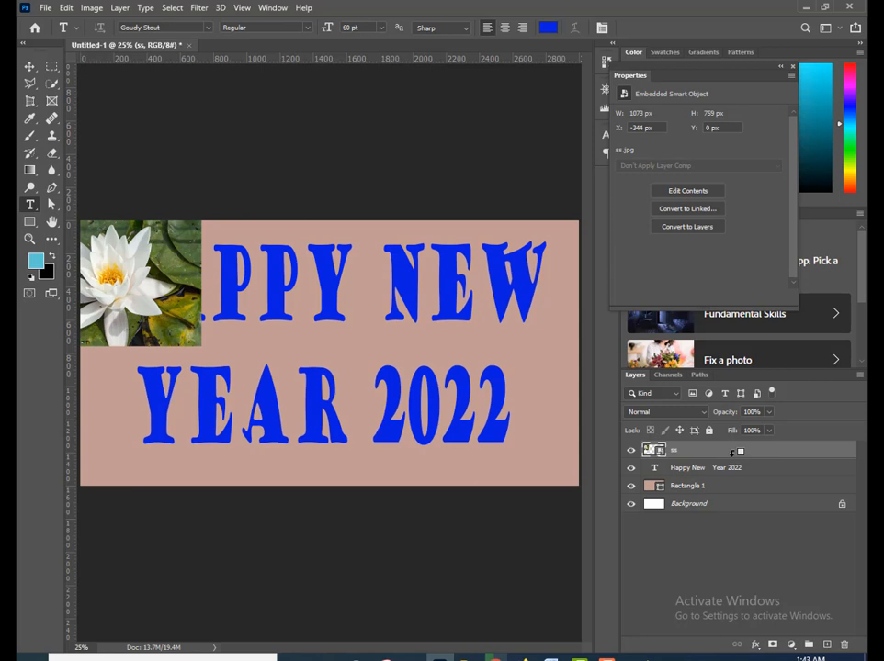
left_click(732, 452, "alt")
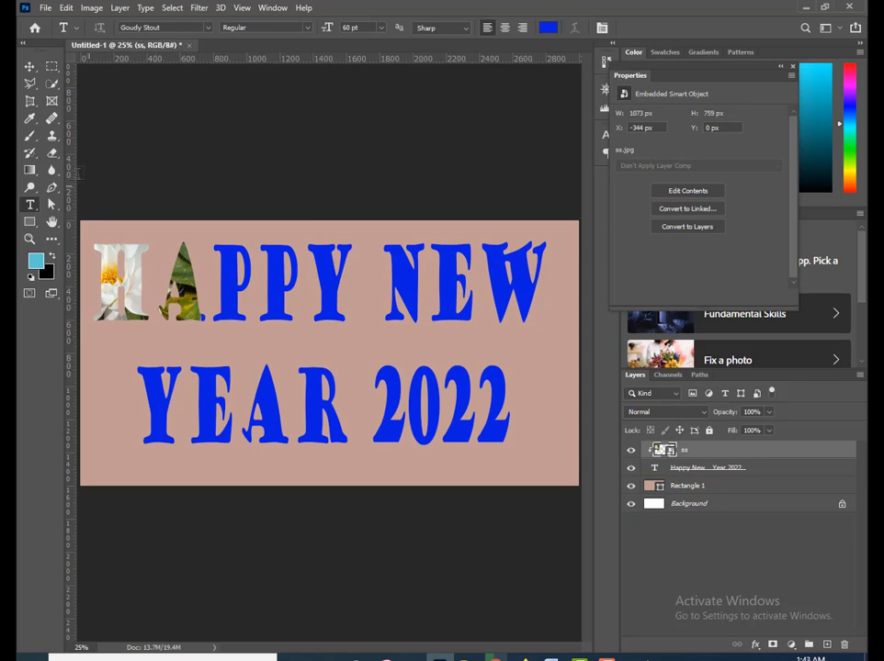
- Rasterize the ss layer and erase its part covering the first letter A with the Eraser
left_click(51, 154)
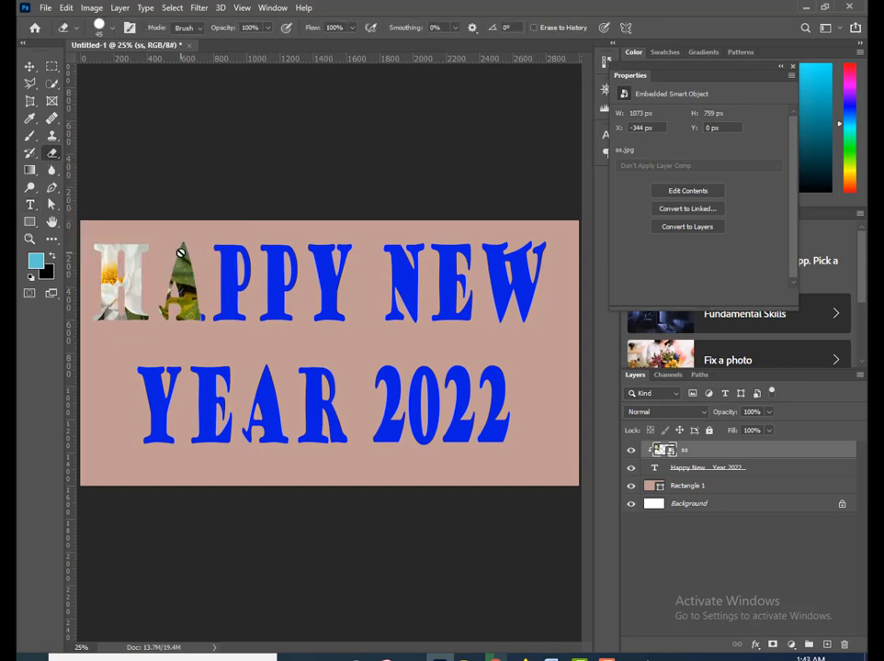
right_click(754, 455)
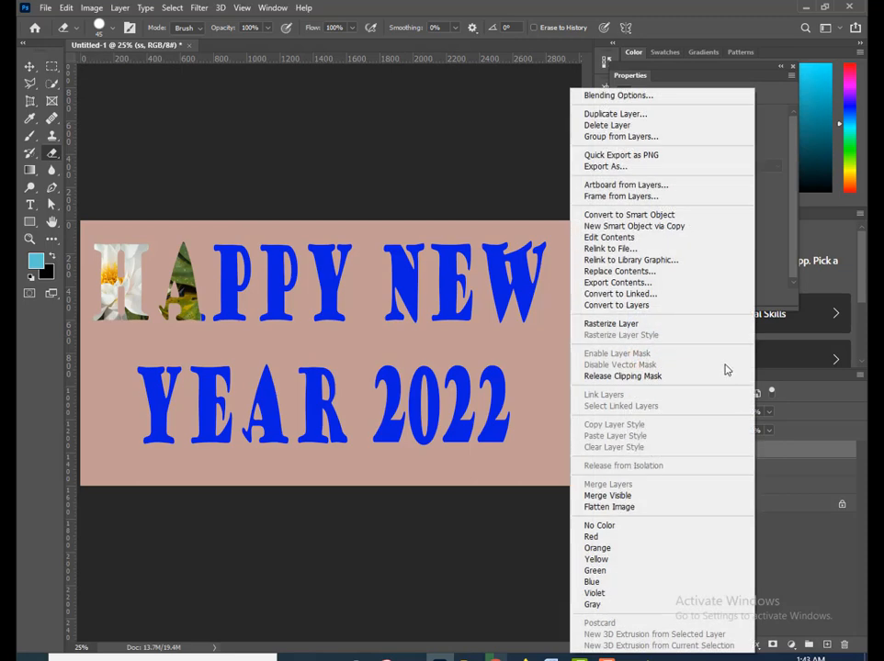
left_click(632, 327)
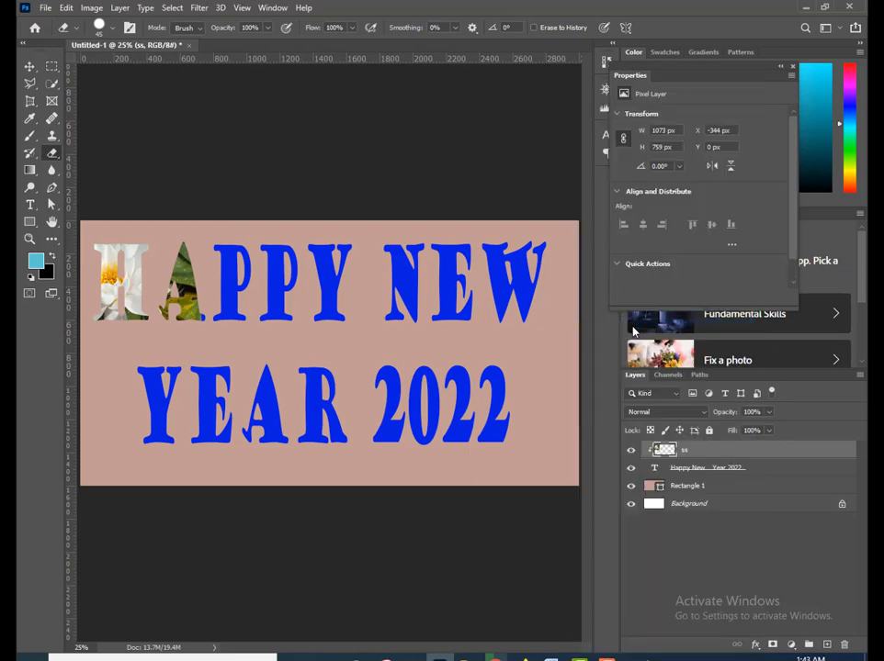
right_click(732, 456)
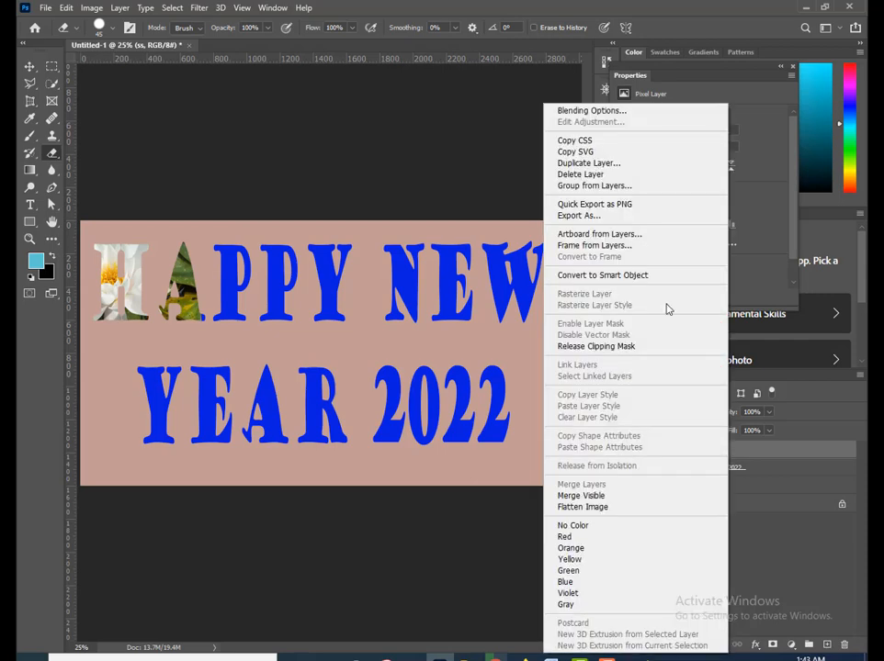
left_click(766, 455)
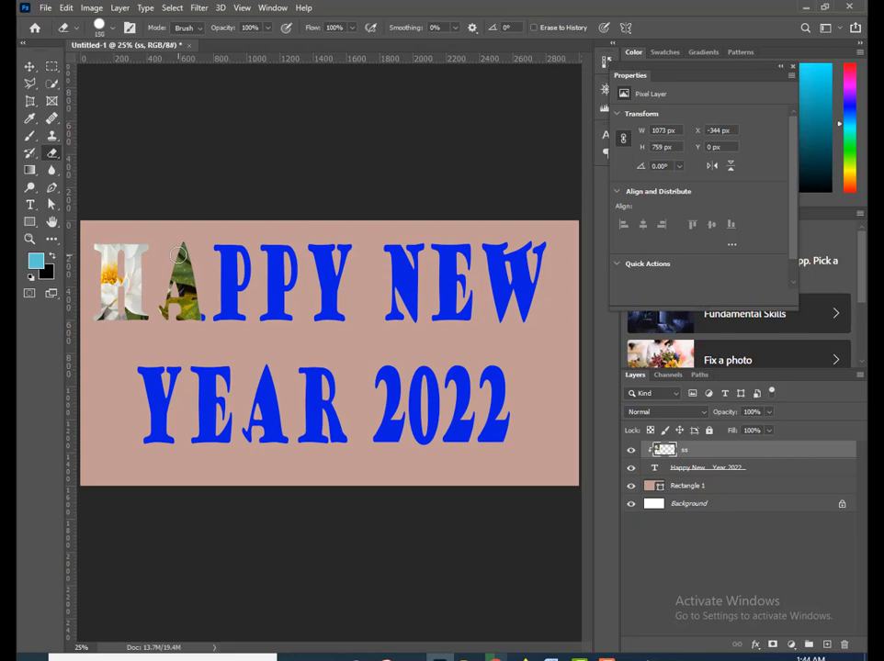
mouse_move(179, 255)
left_mouse_down()
mouse_move(180, 286)
mouse_move(192, 296)
mouse_move(179, 310)
mouse_move(185, 315)
left_mouse_up()
- Add another new layer and place the white flower image rr from the Flower folder in the design
left_click(825, 644)
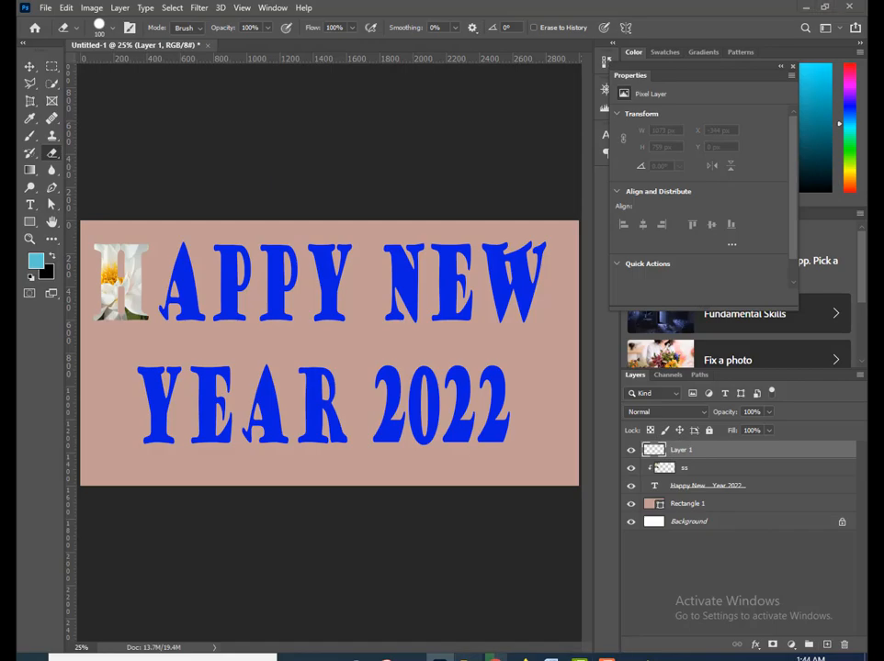
left_click(465, 657)
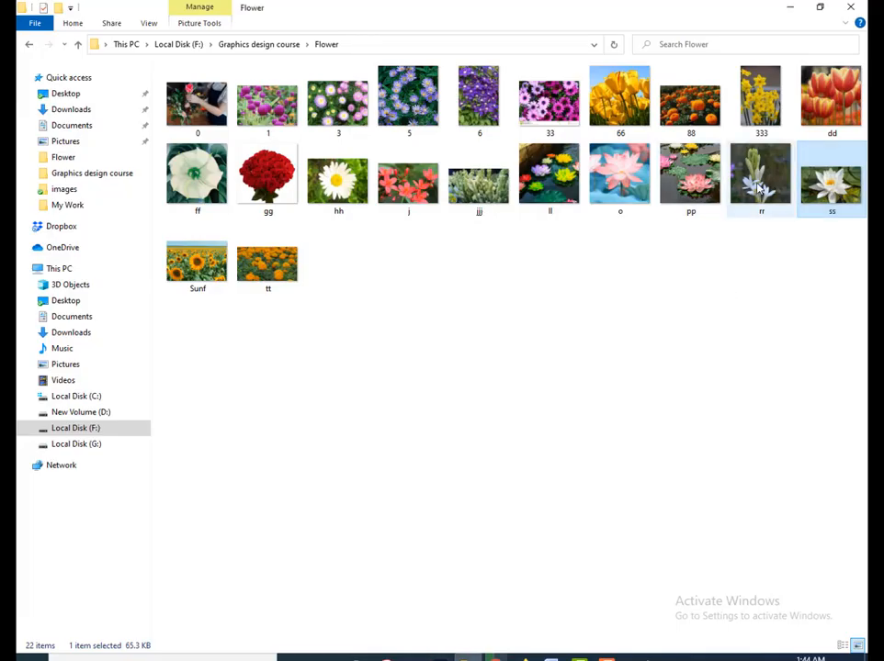
left_click_drag(756, 180, 305, 333)
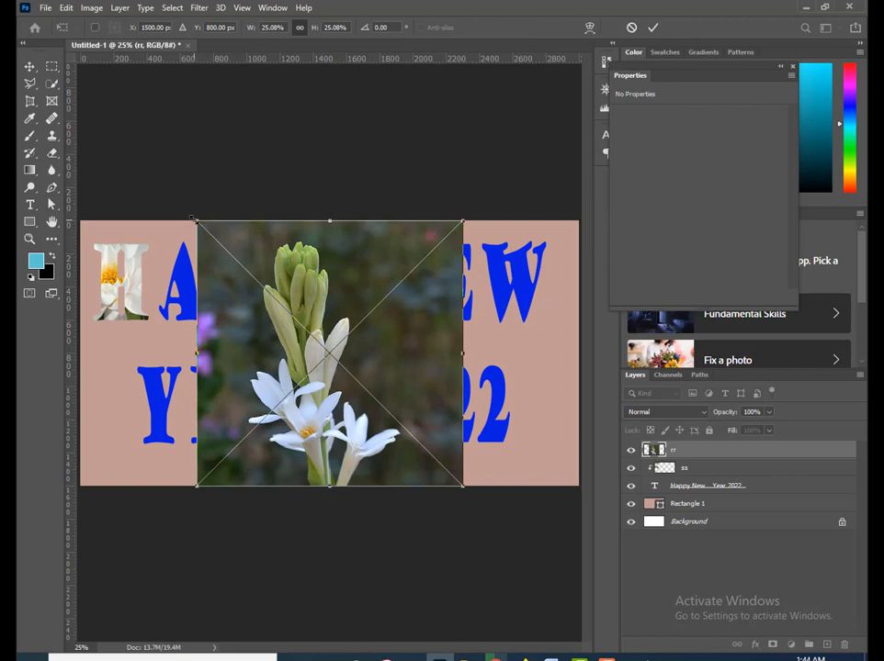
left_click_drag(194, 221, 264, 288)
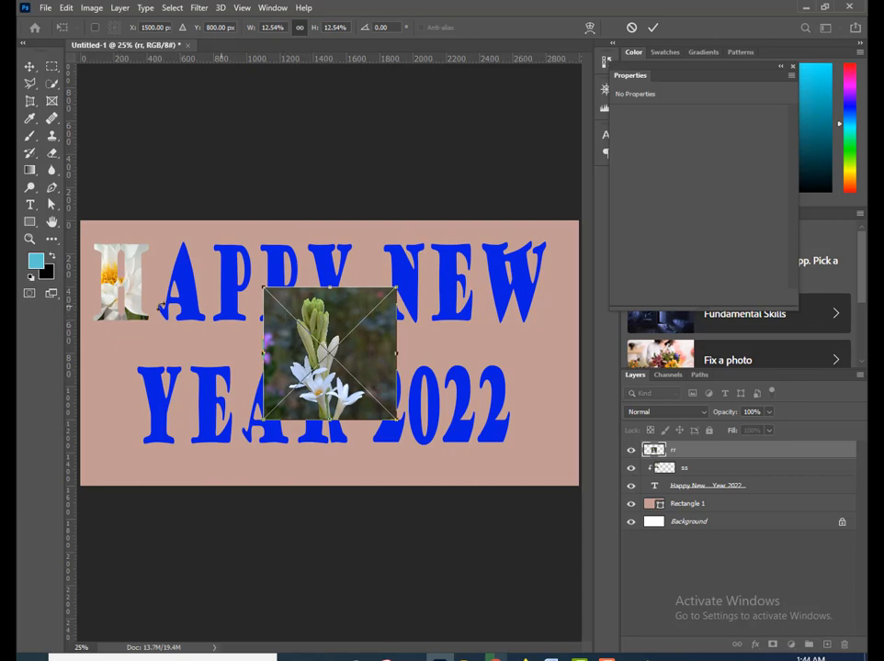
left_click(651, 29)
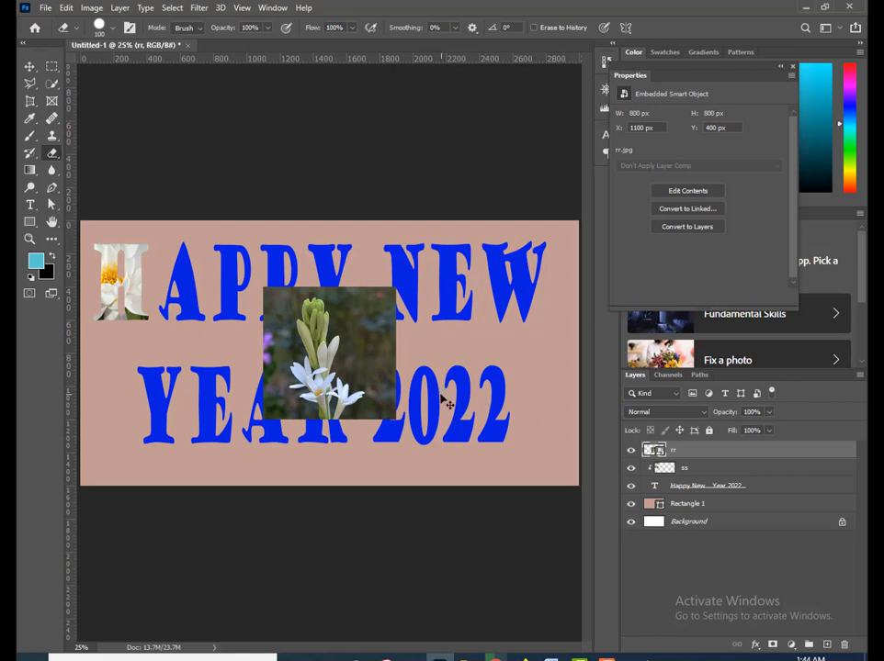
key("ctrl+z")
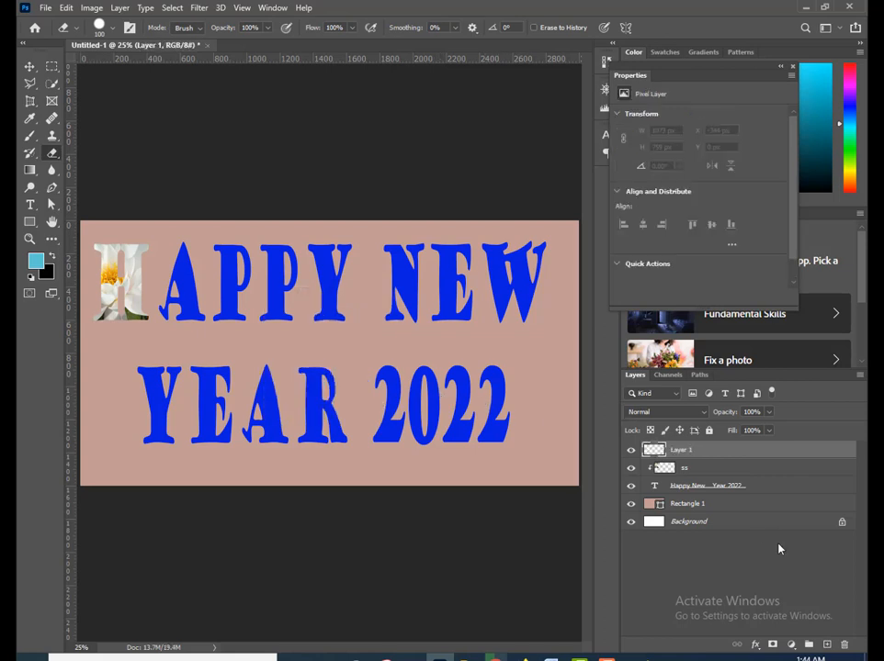
- Place the colourful water lily image ll from the Flower folder, scaled to 31.58%, over the first letters of HAPPY
key("alt+Tab")
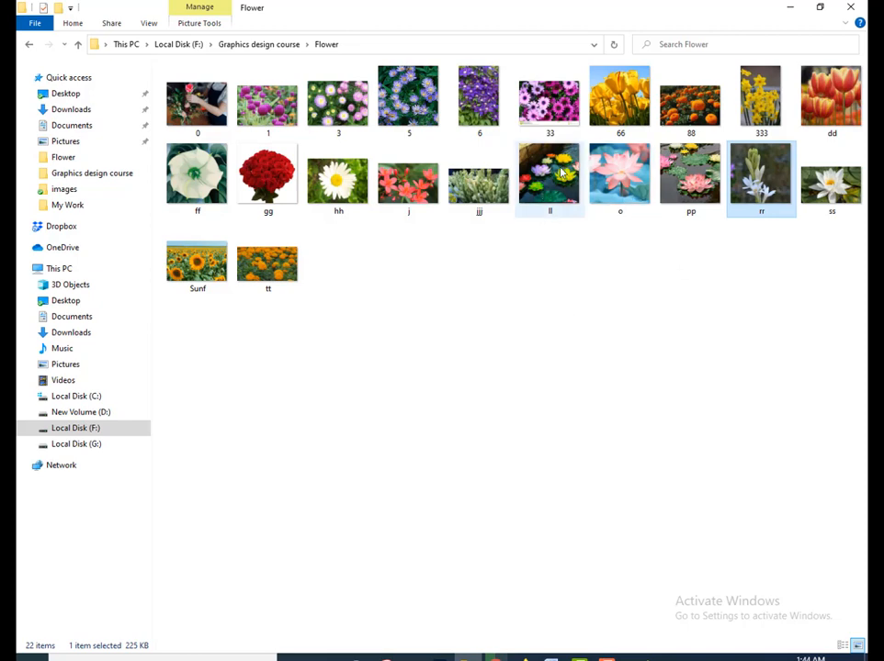
left_click_drag(554, 172, 345, 341)
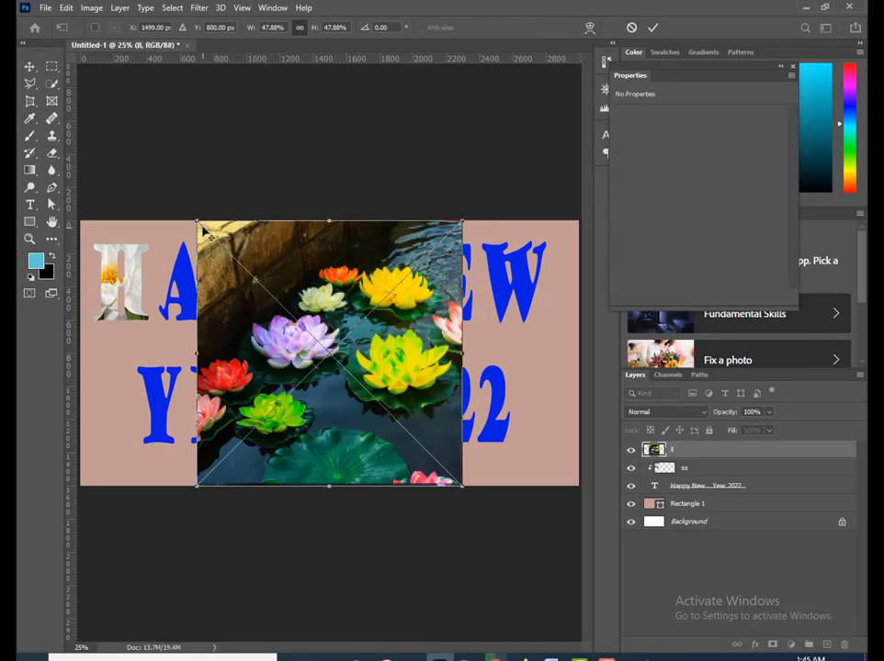
left_click_drag(195, 221, 242, 267)
left_click_drag(336, 284, 172, 207)
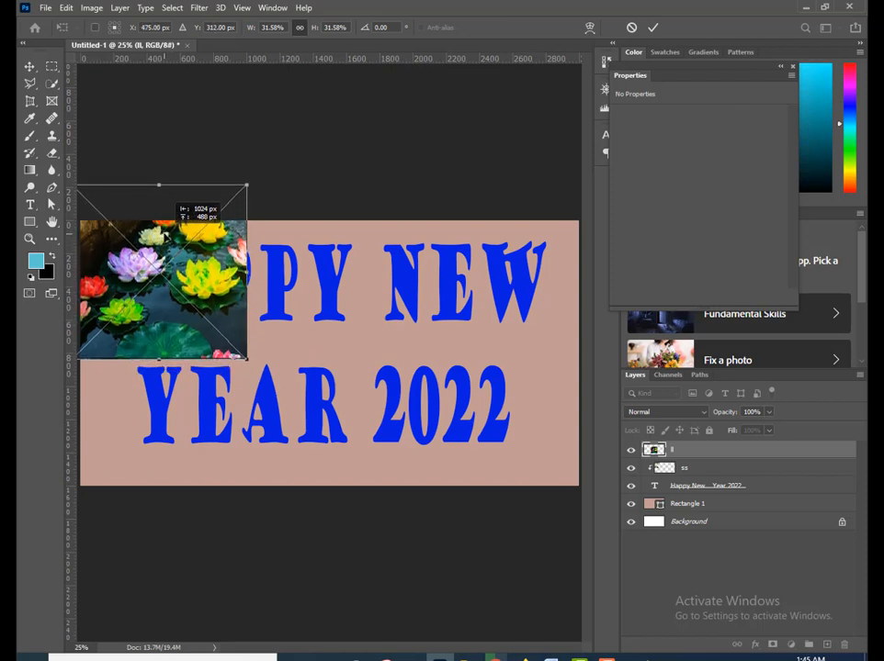
left_click(656, 28)
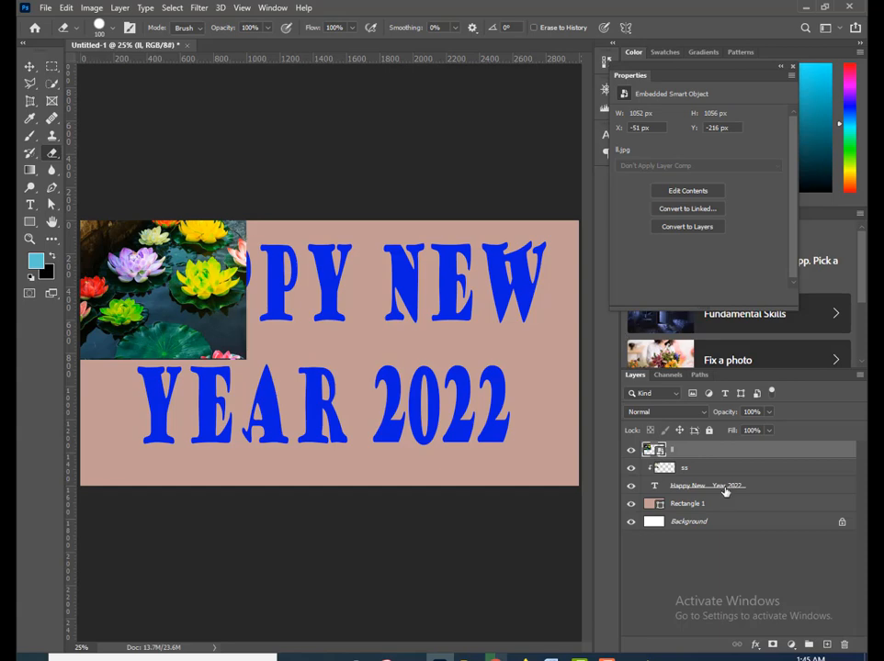
- Rasterize the ll layer and clip it to the text
right_click(709, 453)
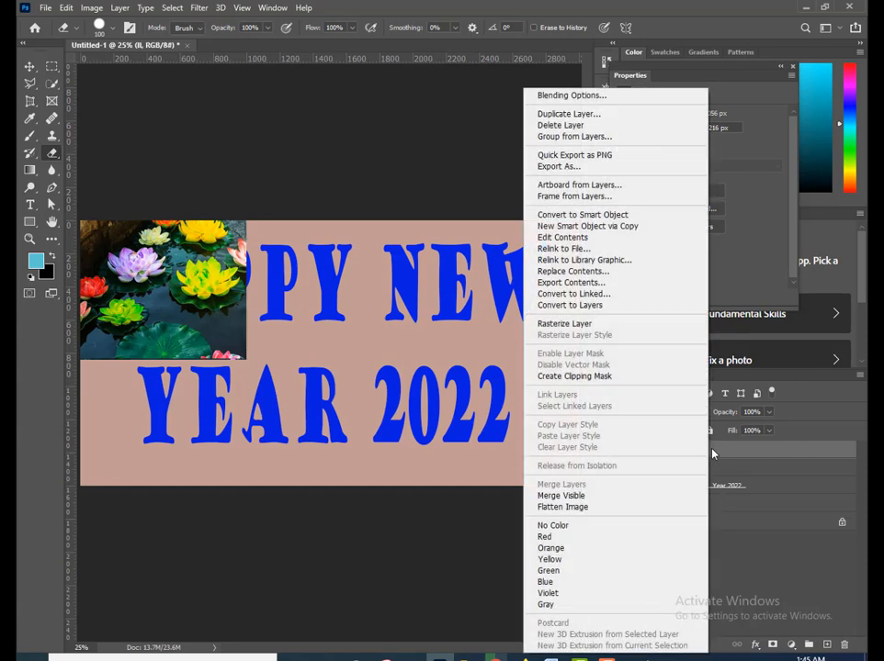
left_click(578, 324)
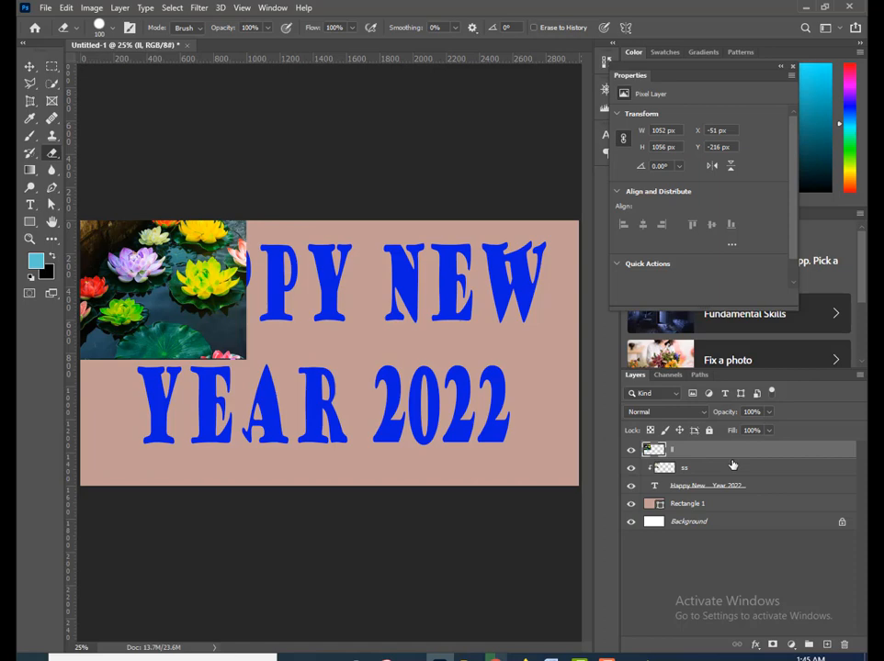
left_click_drag(737, 462, 740, 451)
left_click(738, 456, "alt")
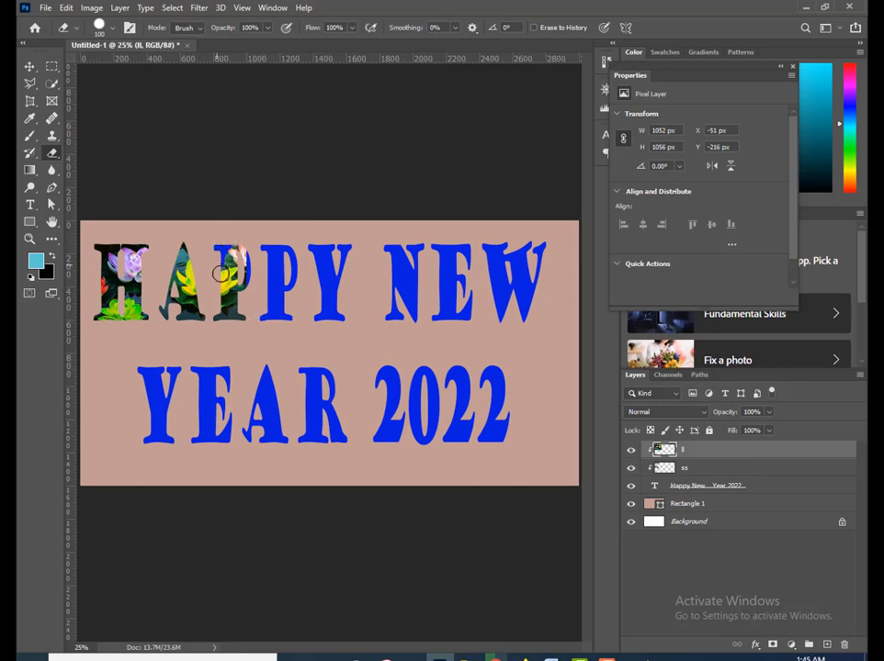
- Erase the ll image from the first P and the H so it fills only the first letter A
mouse_move(220, 274)
left_mouse_down()
mouse_move(234, 285)
mouse_move(241, 253)
mouse_move(254, 257)
left_mouse_up()
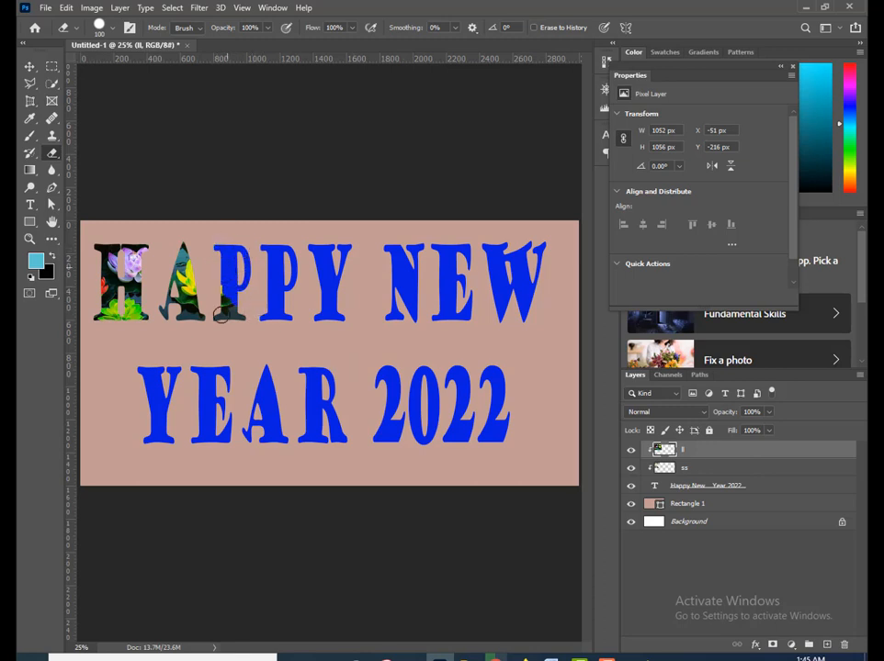
mouse_move(220, 314)
left_mouse_down()
mouse_move(227, 285)
mouse_move(248, 318)
mouse_move(225, 237)
mouse_move(215, 249)
mouse_move(235, 274)
mouse_move(239, 313)
left_mouse_up()
mouse_move(137, 269)
left_mouse_down()
mouse_move(133, 252)
mouse_move(135, 319)
mouse_move(130, 247)
mouse_move(112, 271)
mouse_move(119, 252)
mouse_move(110, 238)
mouse_move(96, 247)
mouse_move(111, 316)
mouse_move(108, 293)
mouse_move(98, 321)
mouse_move(128, 324)
mouse_move(131, 311)
mouse_move(101, 307)
mouse_move(108, 255)
mouse_move(107, 277)
mouse_move(136, 244)
mouse_move(142, 310)
left_mouse_up()
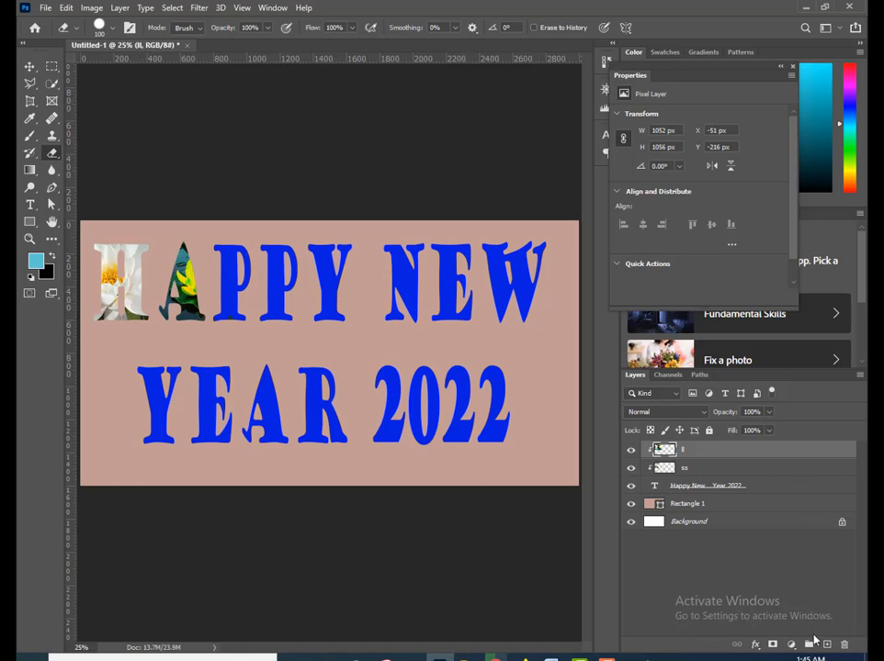
- Add a new layer and place the yellow tulip image 66 at 43.58% scale over the letters APP of HAPPY
left_click(827, 644)
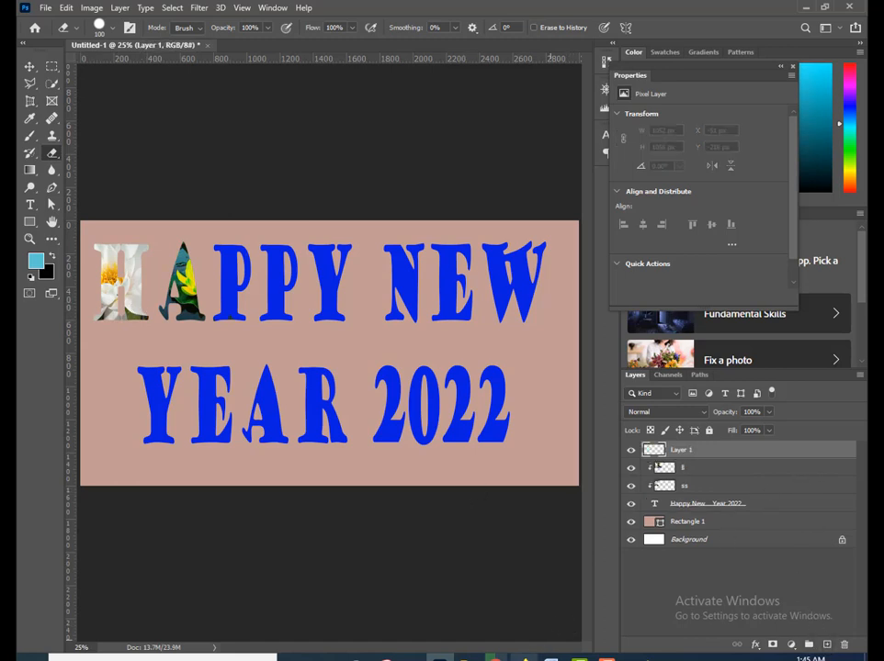
key("alt+Tab")
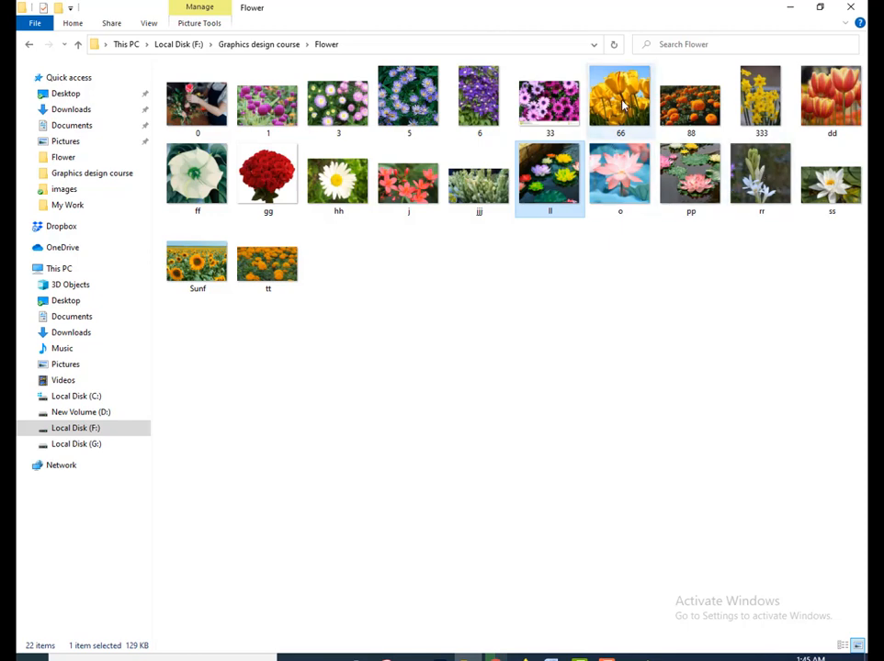
left_click_drag(620, 99, 273, 323)
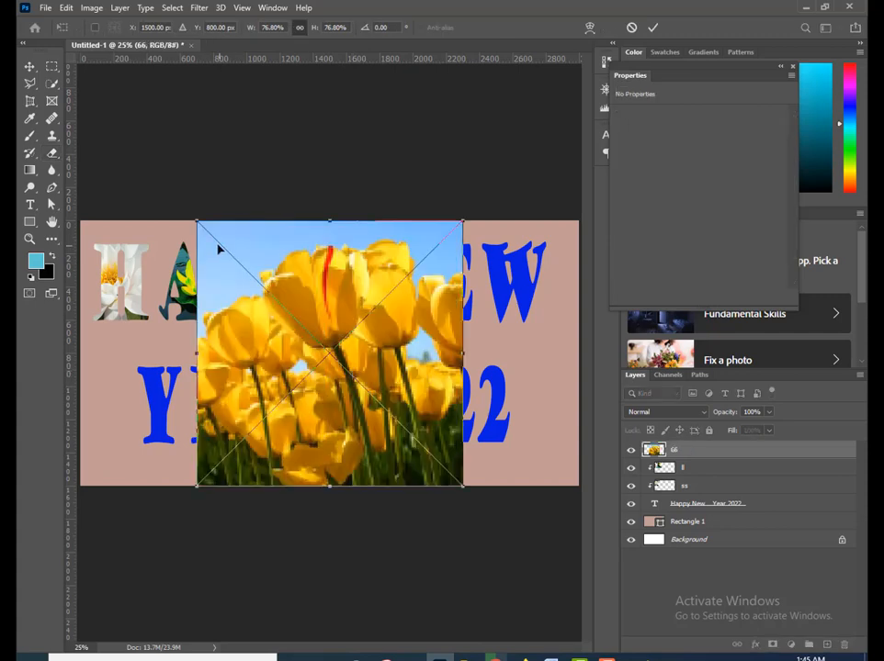
left_click_drag(198, 223, 254, 280)
left_click_drag(318, 310, 223, 254)
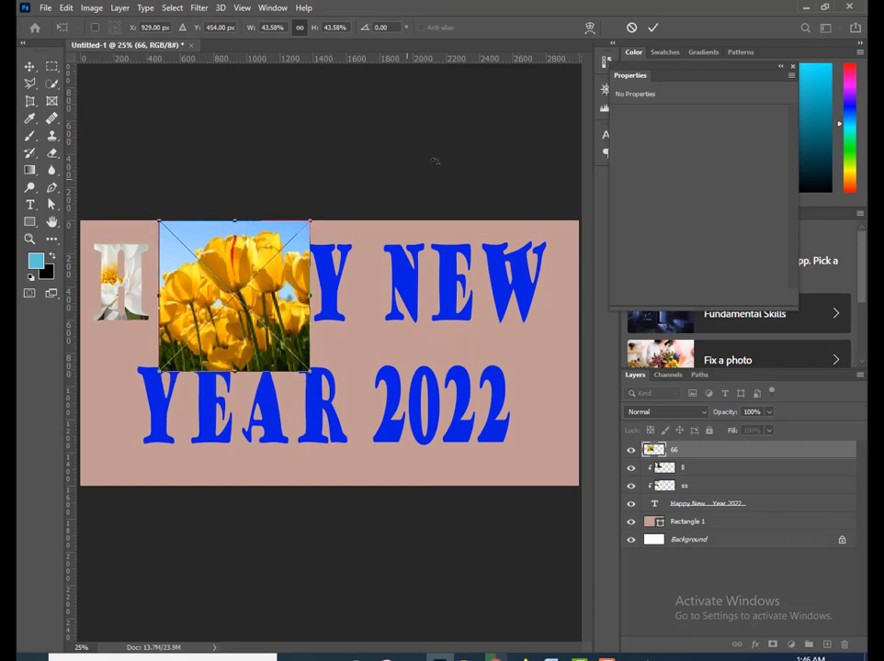
left_click(655, 30)
- Rasterize the 66 layer and clip it to the text
key("e")
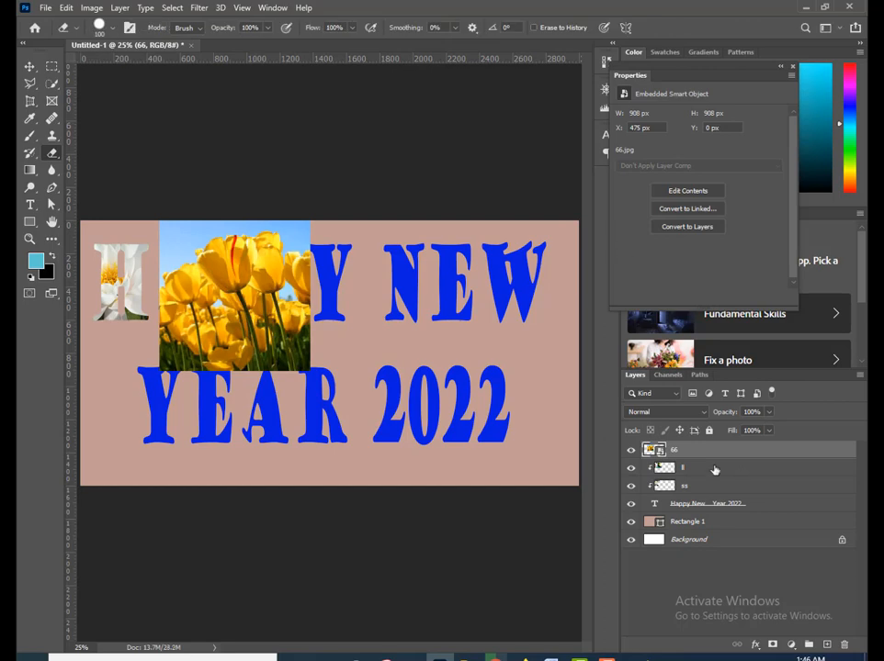
right_click(719, 454)
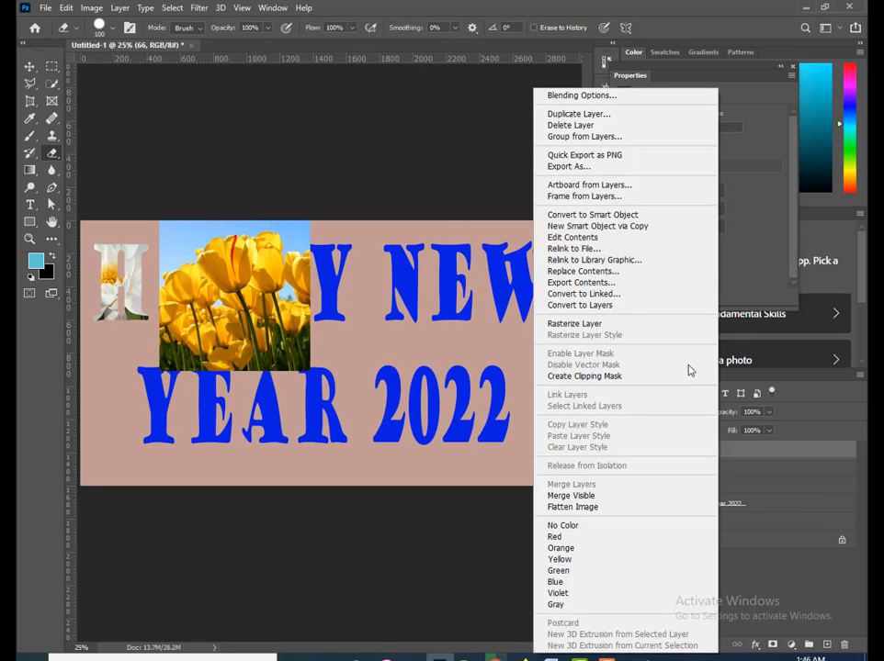
left_click(592, 324)
left_click_drag(751, 468, 749, 457)
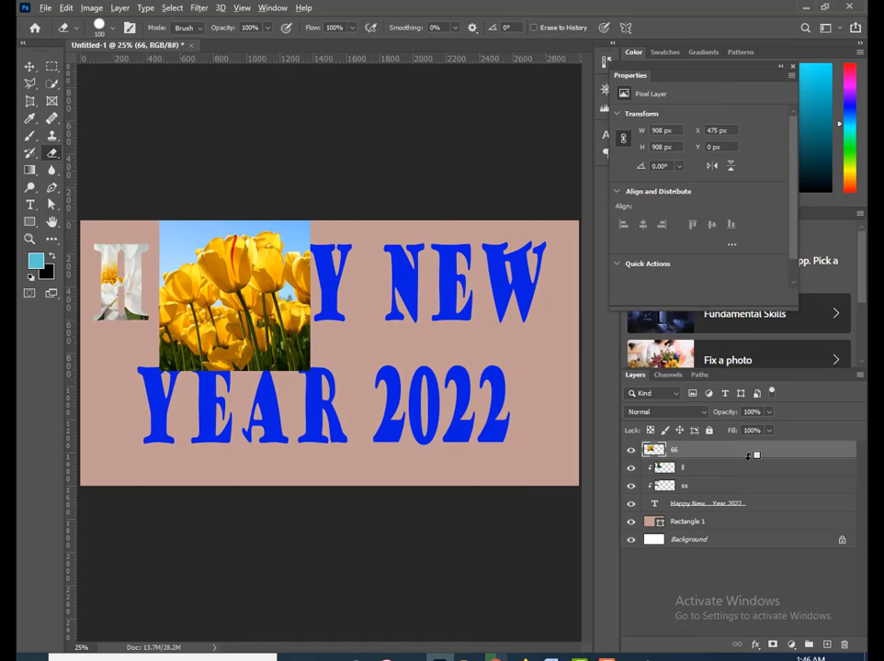
left_click(750, 456, "alt")
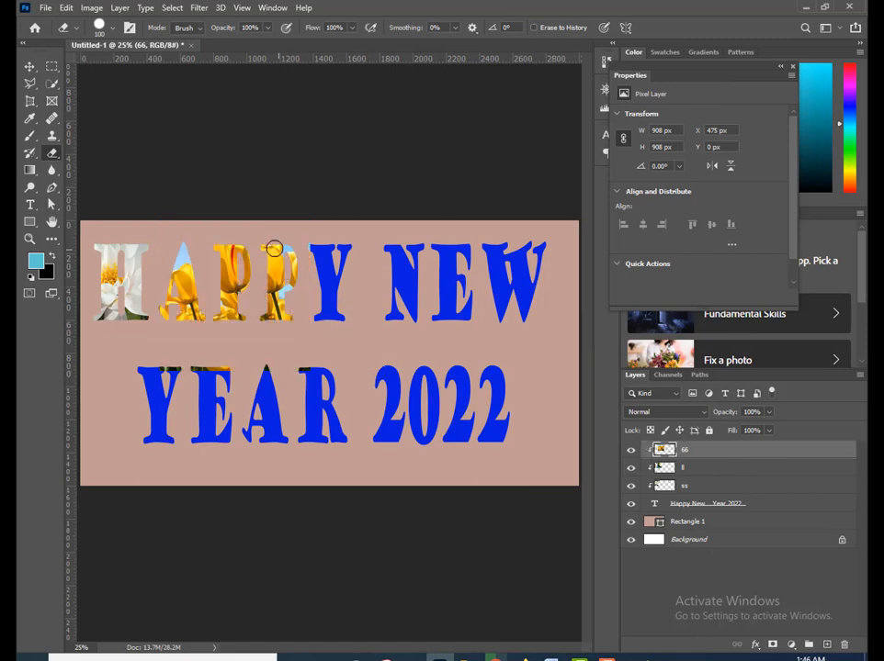
mouse_move(275, 250)
left_mouse_down()
mouse_move(271, 326)
mouse_move(273, 287)
mouse_move(258, 246)
mouse_move(261, 301)
mouse_move(288, 248)
mouse_move(286, 286)
left_mouse_up()
key("ctrl+z")
mouse_move(272, 244)
left_mouse_down()
mouse_move(268, 303)
mouse_move(268, 250)
left_mouse_up()
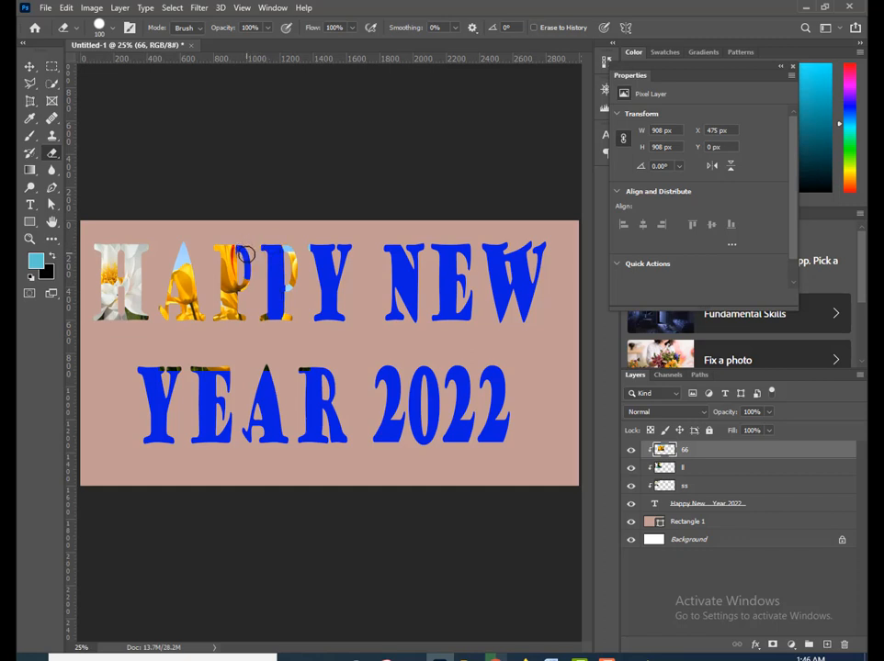
key("ctrl+z")
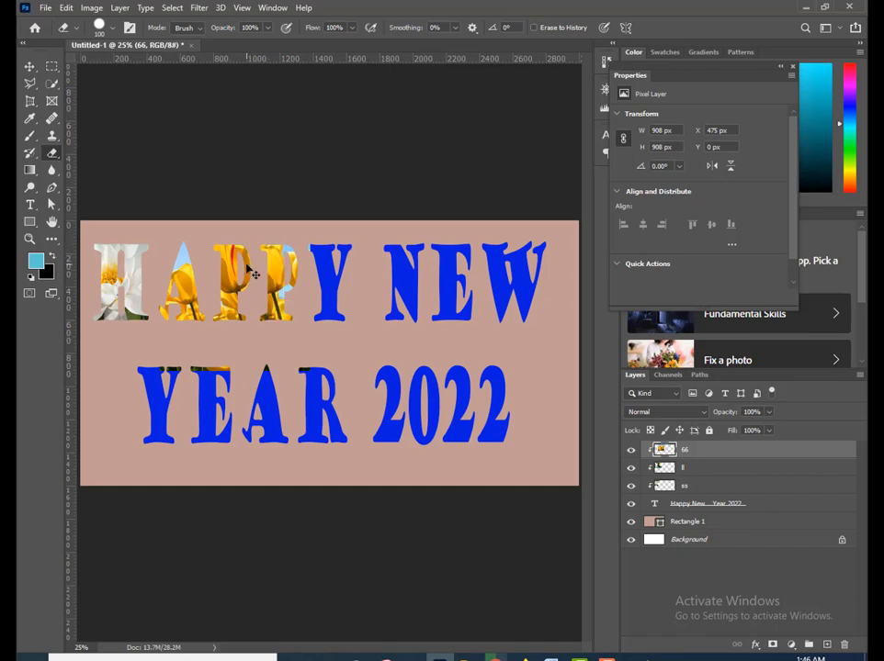
- Erase the 66 image from the second P and the A of HAPPY so the tulips fill only the first P
mouse_move(266, 248)
left_mouse_down()
mouse_move(291, 271)
mouse_move(332, 229)
mouse_move(316, 235)
mouse_move(295, 276)
mouse_move(275, 245)
mouse_move(280, 316)
mouse_move(267, 260)
mouse_move(279, 312)
left_mouse_up()
mouse_move(284, 267)
left_mouse_down()
mouse_move(285, 329)
mouse_move(265, 315)
left_mouse_up()
mouse_move(201, 327)
left_mouse_down()
mouse_move(185, 265)
mouse_move(196, 304)
mouse_move(182, 295)
mouse_move(188, 274)
mouse_move(178, 307)
mouse_move(170, 302)
mouse_move(168, 256)
mouse_move(152, 256)
mouse_move(183, 347)
mouse_move(189, 319)
left_mouse_up()
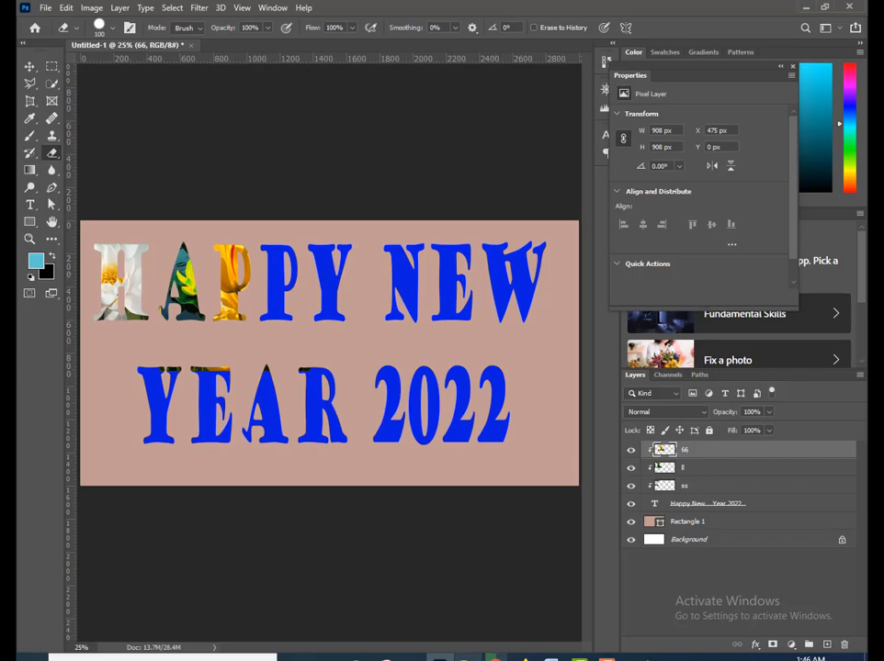
- Place the pink flower image j from the Flower folder at 49.40% scale over the second P and Y of HAPPY
left_click(465, 657)
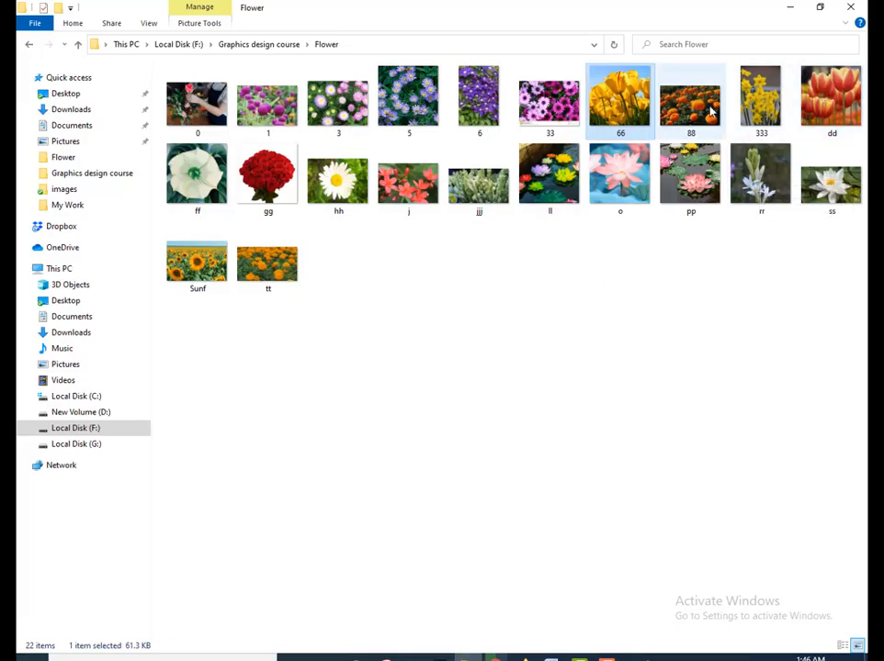
left_click_drag(408, 145, 407, 110)
left_click_drag(409, 179, 298, 310)
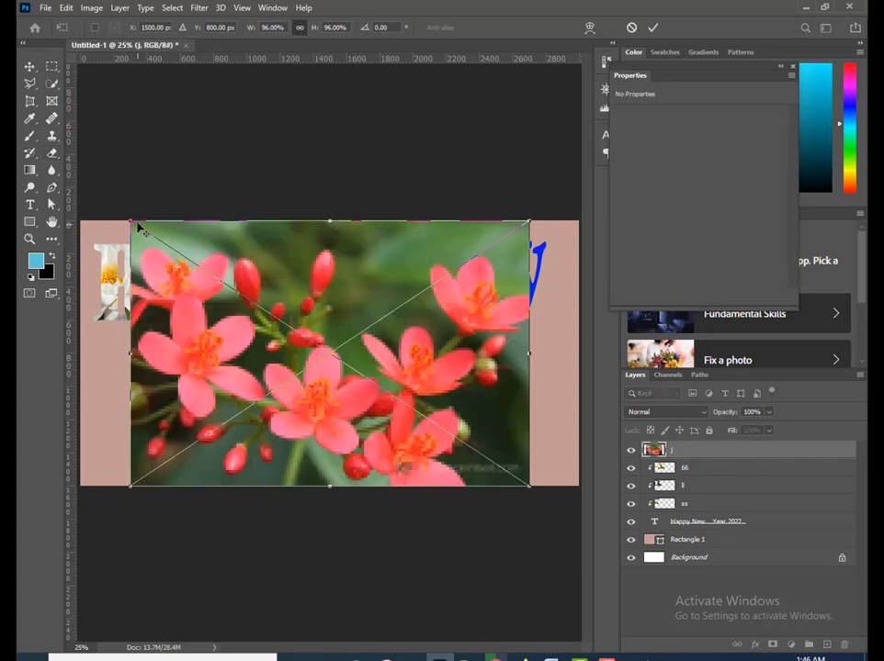
left_click_drag(132, 224, 221, 251)
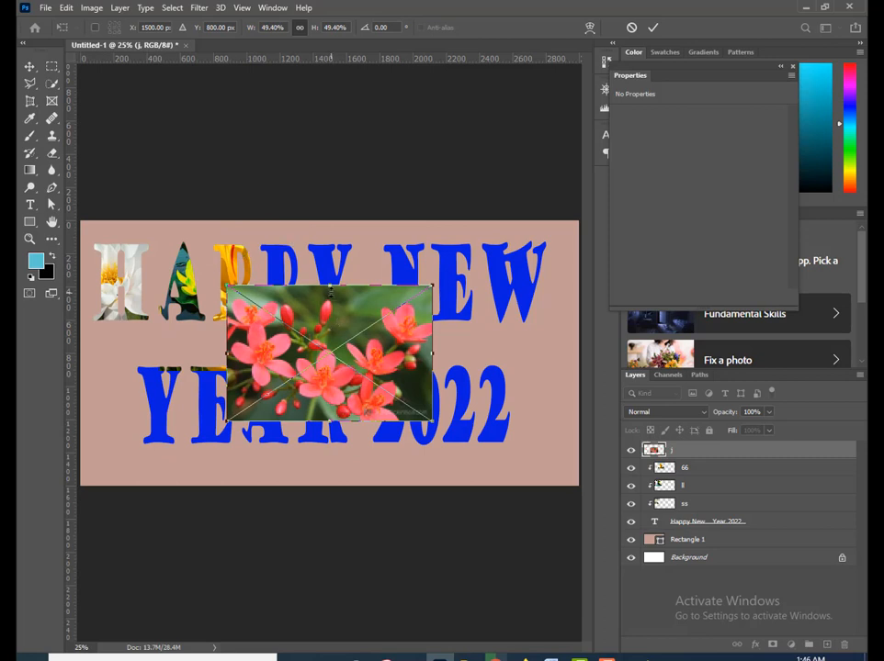
left_click_drag(315, 319, 325, 264)
left_click(652, 27)
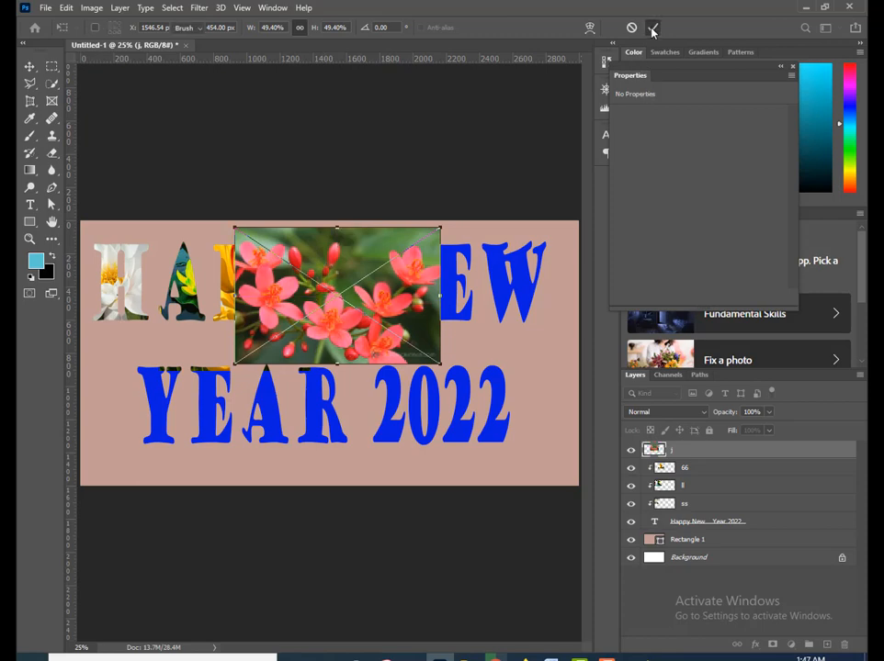
- Rasterize and clip the j layer to the text, erasing its parts over the first P, the Y and the N
right_click(730, 452)
left_click(617, 324)
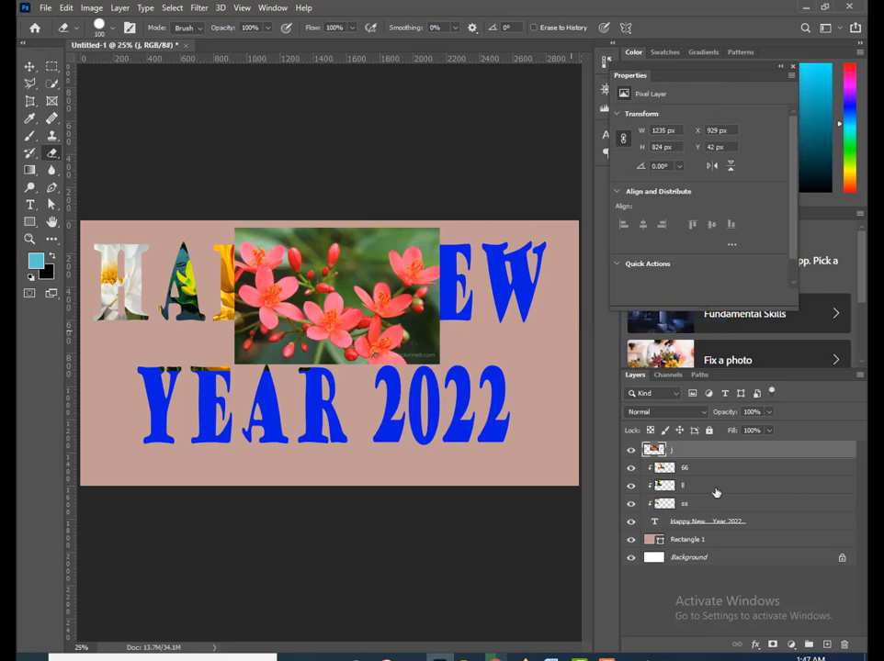
left_click(747, 458, "alt")
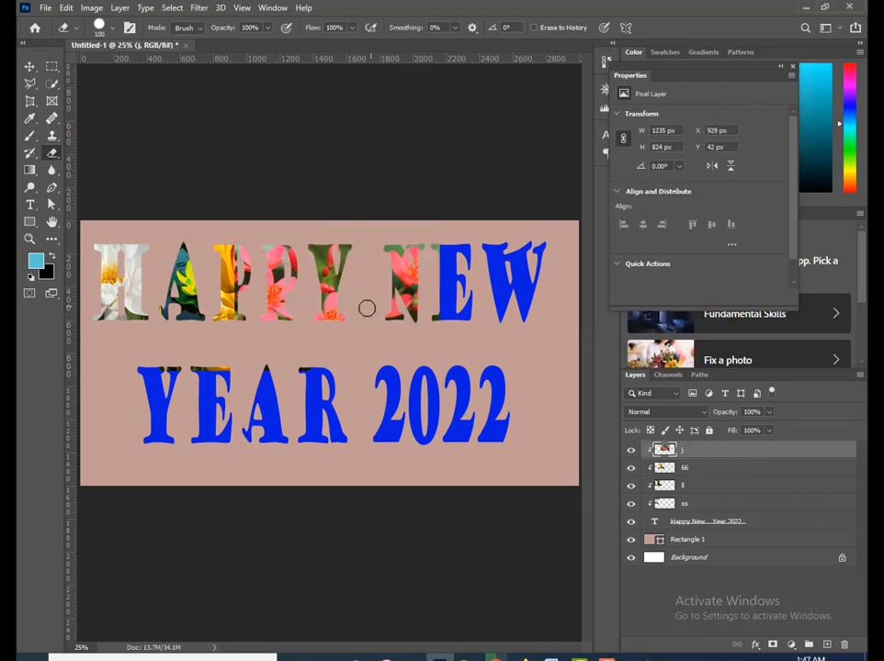
mouse_move(320, 243)
left_mouse_down()
mouse_move(343, 262)
mouse_move(348, 241)
mouse_move(318, 235)
mouse_move(328, 300)
left_mouse_up()
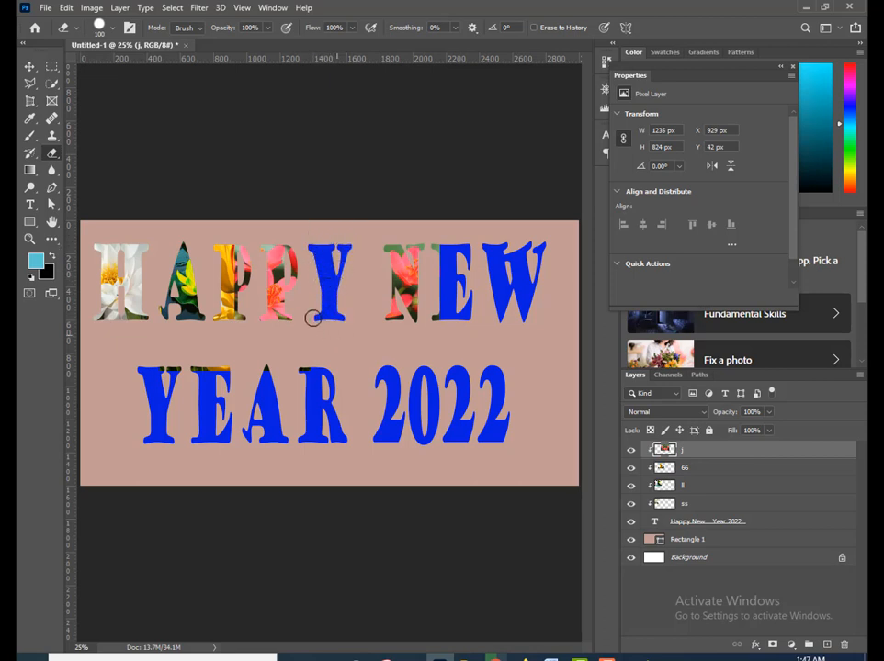
mouse_move(389, 286)
left_mouse_down()
mouse_move(415, 230)
mouse_move(423, 265)
mouse_move(439, 250)
mouse_move(411, 246)
mouse_move(392, 322)
left_mouse_up()
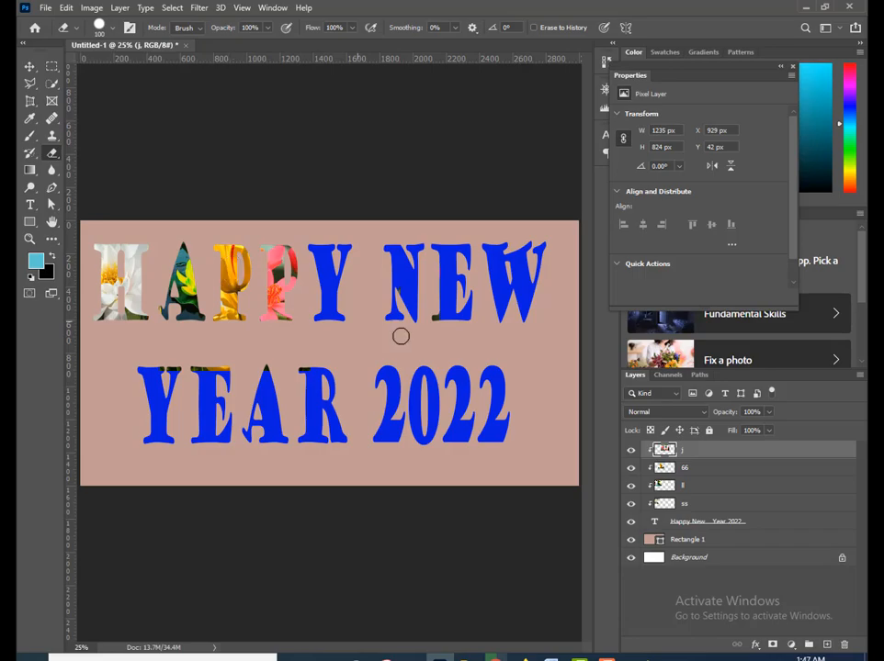
- Place the daisy image hh from the Flower folder at 13.19% scale over the Y of HAPPY
key("alt+Tab")
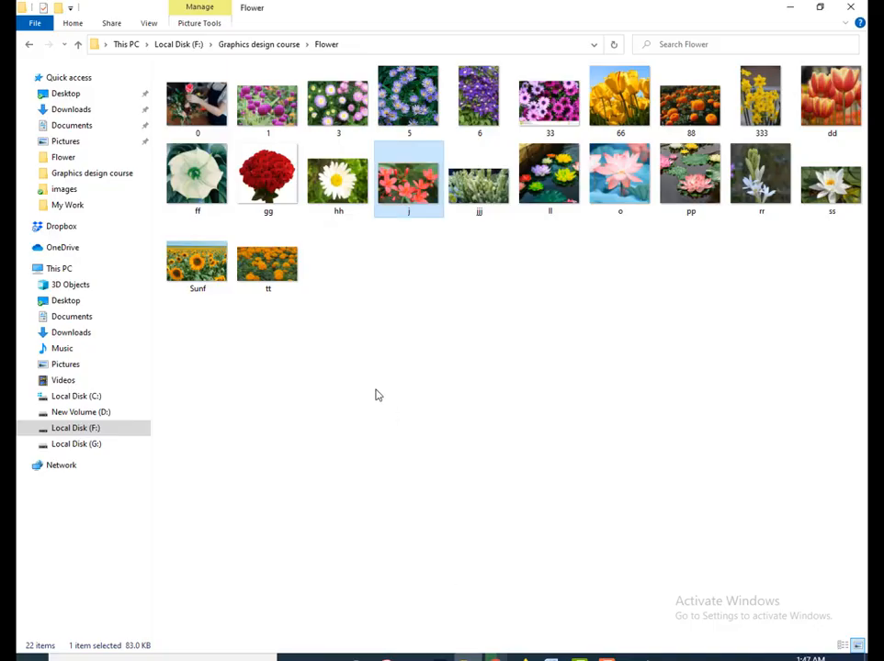
left_click_drag(338, 179, 371, 337)
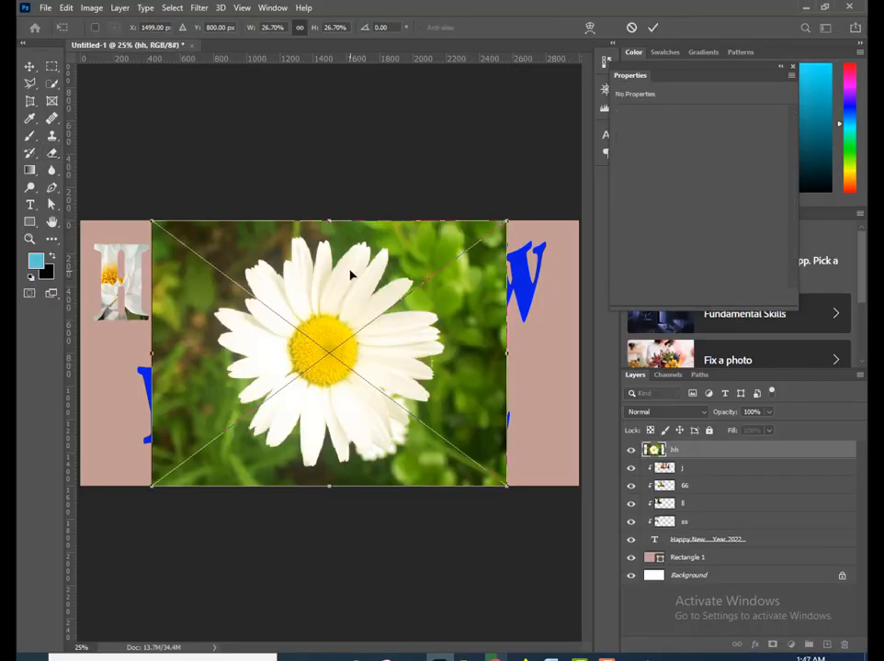
left_click_drag(399, 253, 382, 219)
left_click_drag(195, 177, 277, 261)
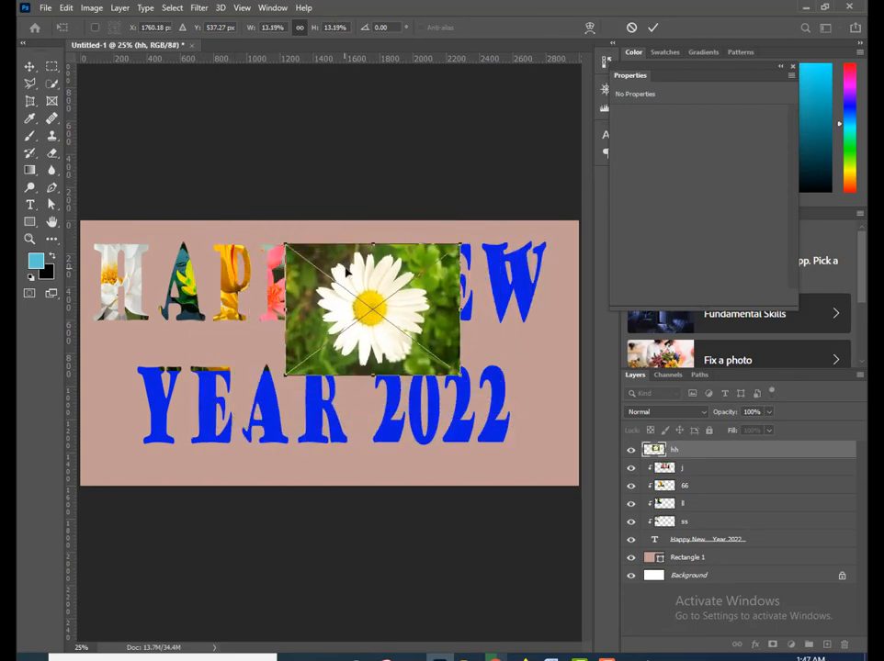
left_click_drag(358, 291, 322, 261)
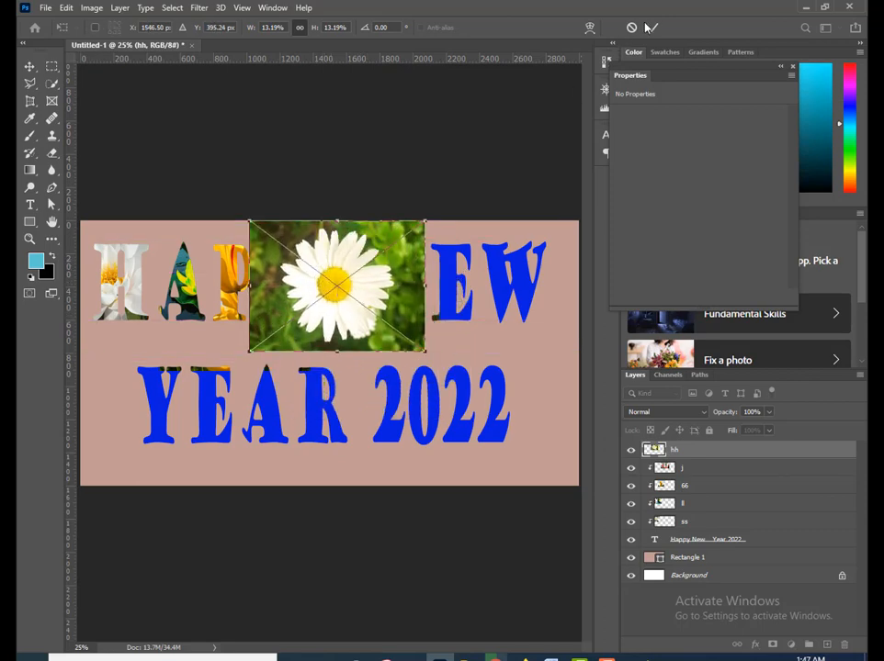
left_click(654, 29)
- Rasterize and clip the hh layer to the text, erasing its parts over the N and the second P
key("e")
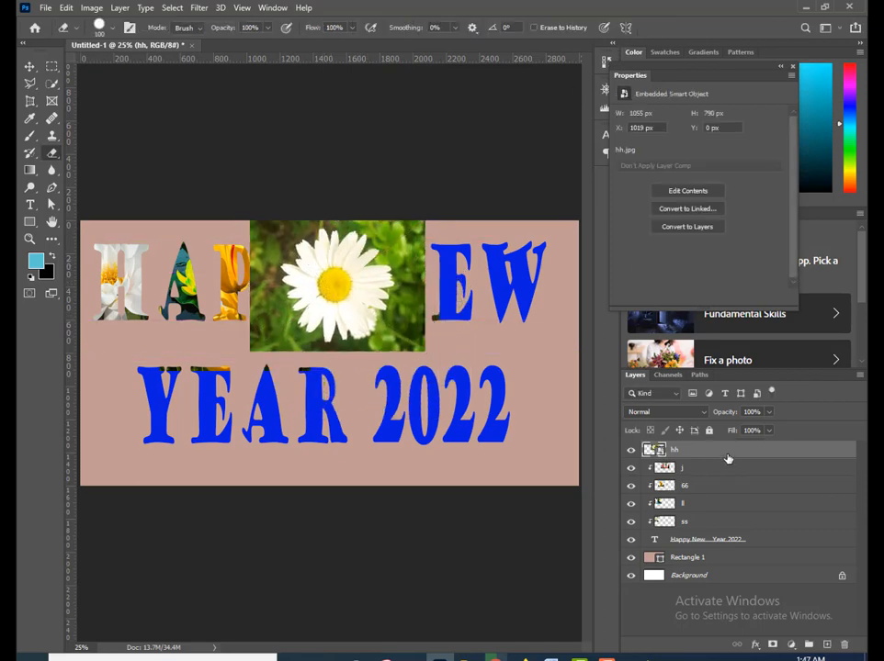
right_click(727, 451)
left_click(551, 323)
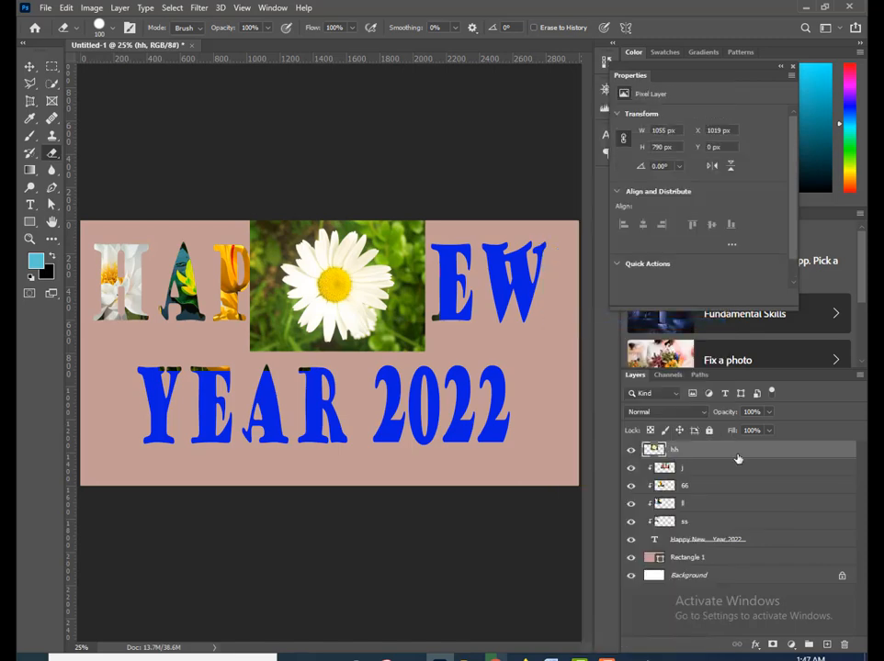
key("ctrl+alt+g")
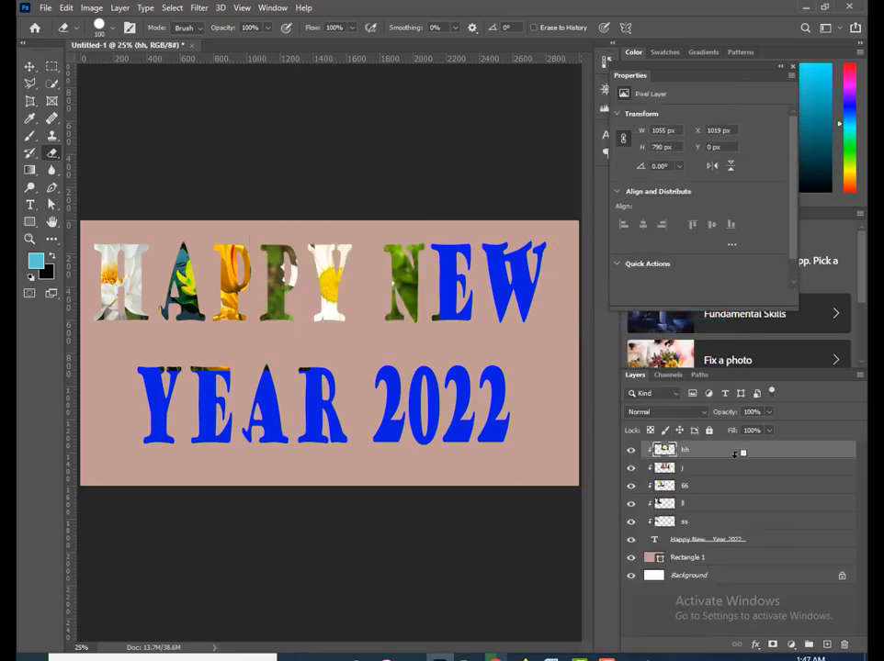
mouse_move(398, 264)
left_mouse_down()
mouse_move(392, 275)
mouse_move(404, 294)
mouse_move(395, 312)
mouse_move(410, 306)
left_mouse_up()
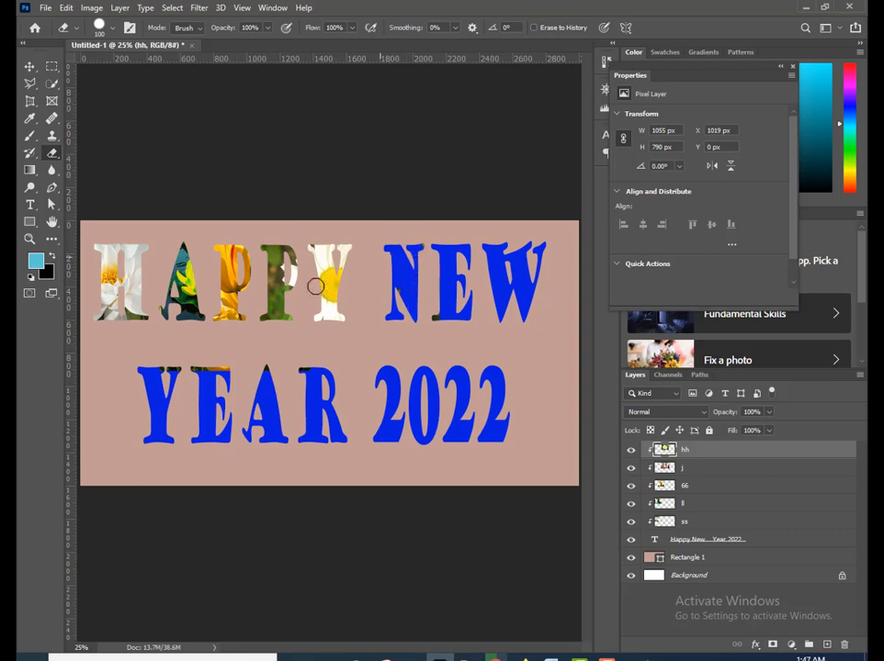
left_click_drag(277, 260, 273, 245)
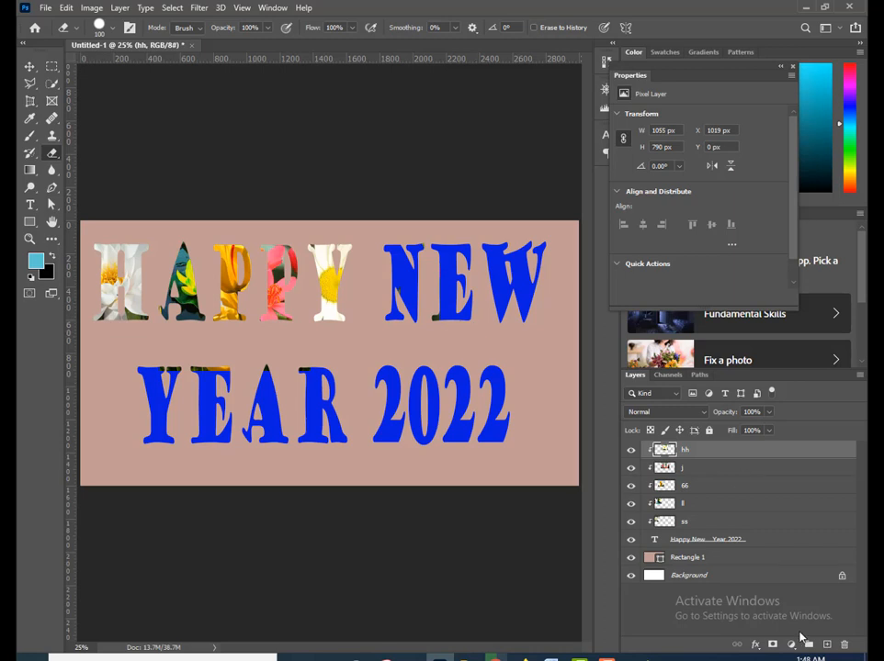
- Add a new layer and place the purple daisy image 33 from the Flower folder over the Y of HAPPY and the N of NEW
left_click(825, 646)
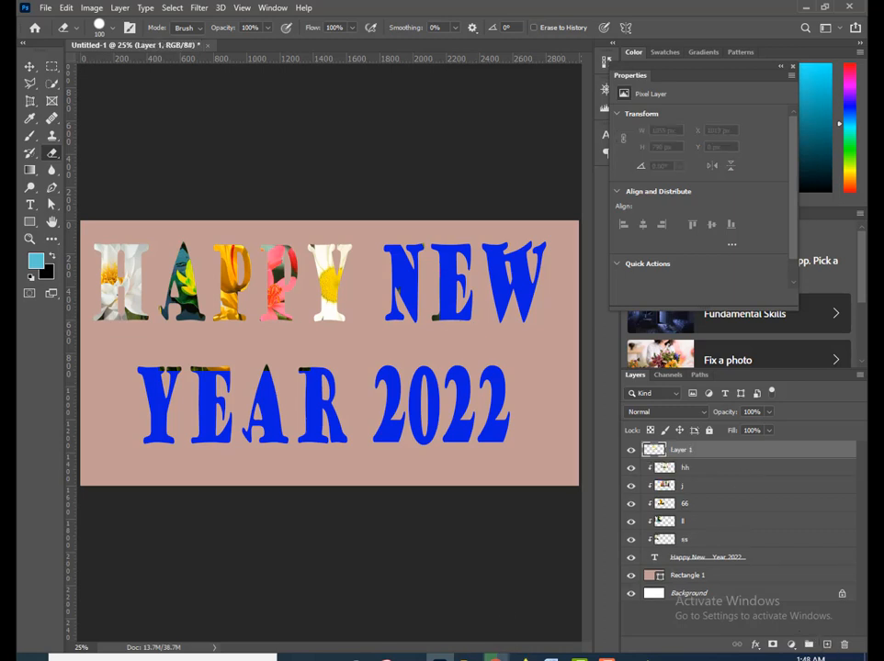
left_click(468, 658)
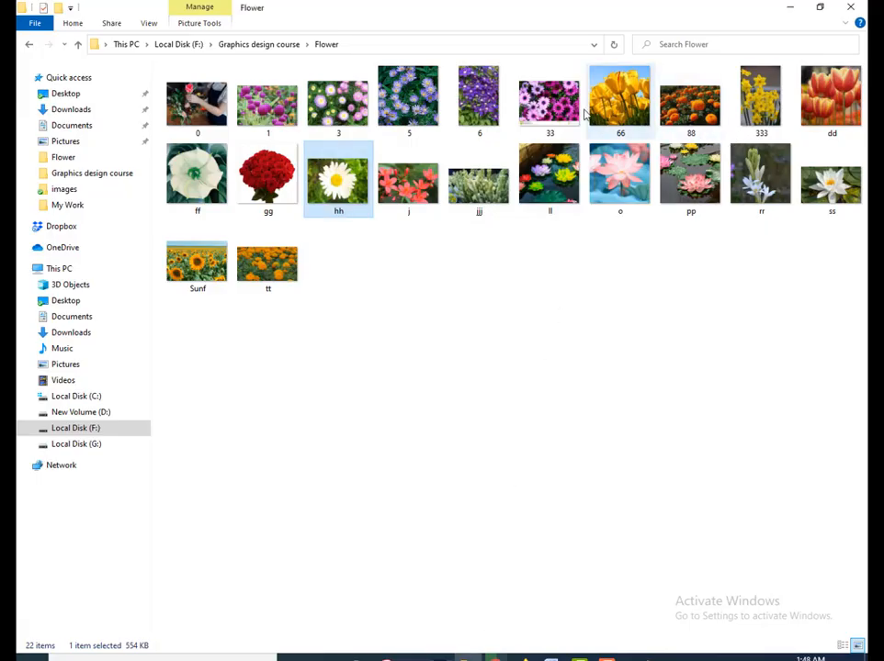
left_click_drag(563, 103, 323, 273)
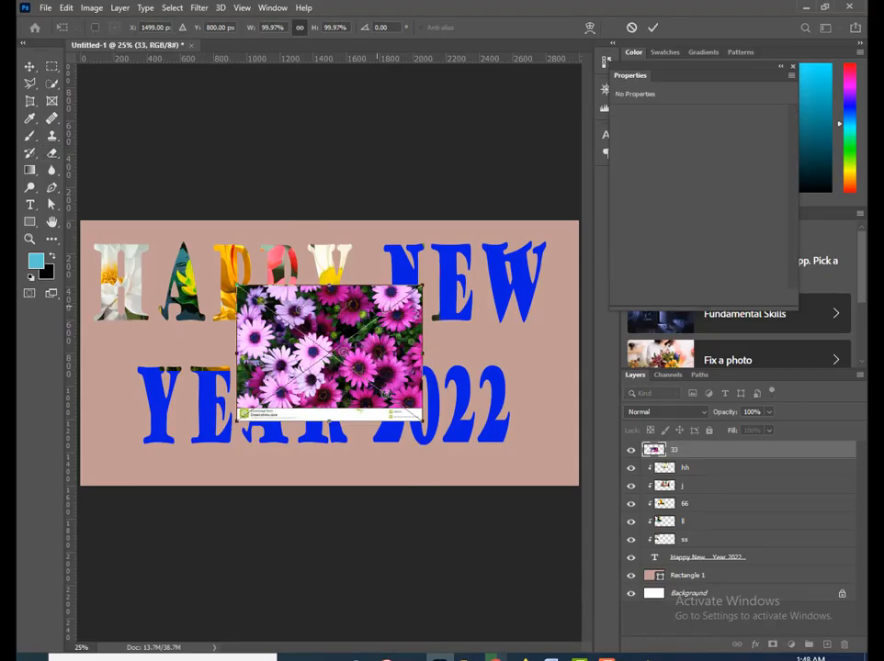
left_click_drag(351, 314, 387, 259)
left_click(652, 27)
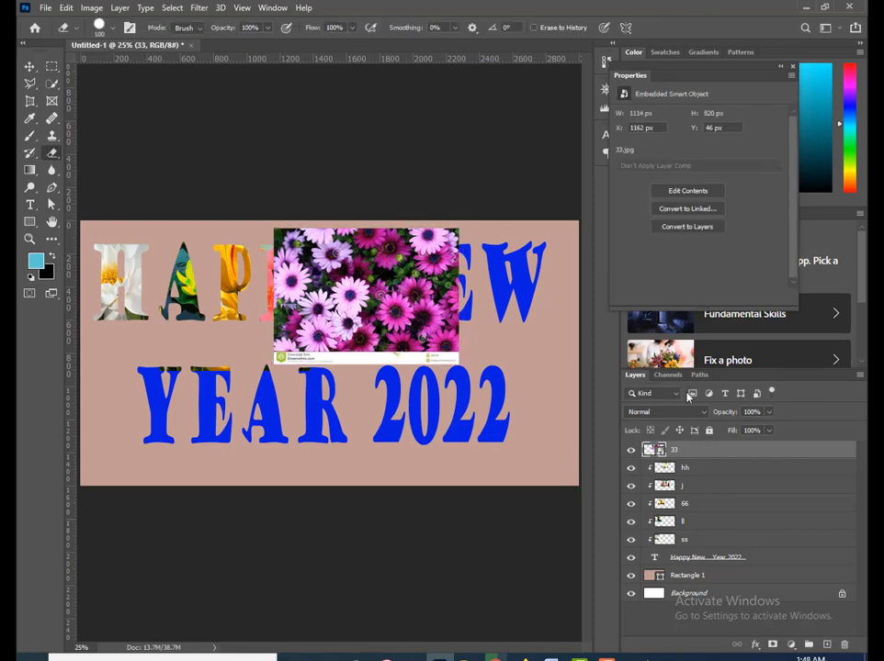
- Rasterize the 33 layer and clip it to the text
right_click(733, 456)
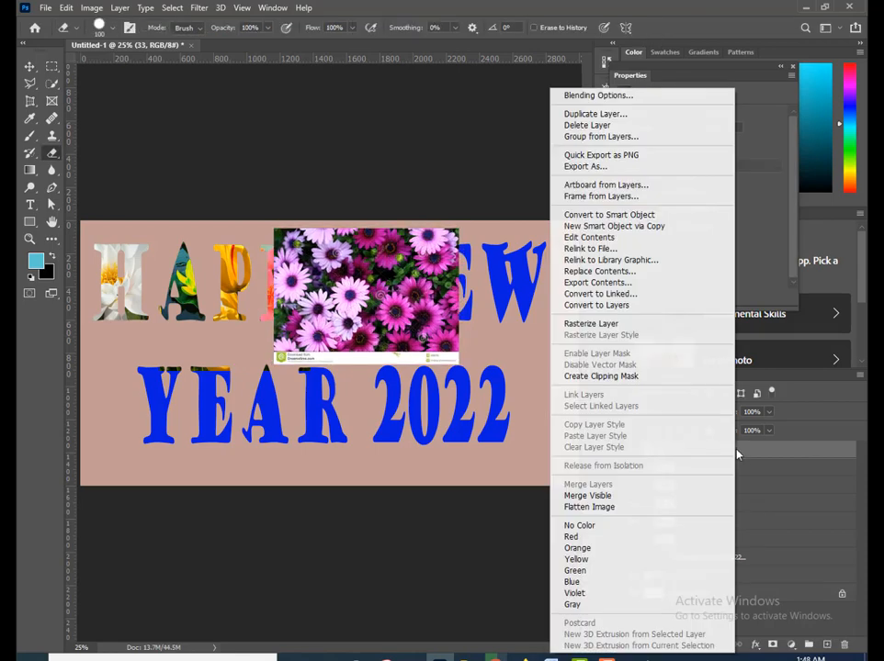
left_click(622, 324)
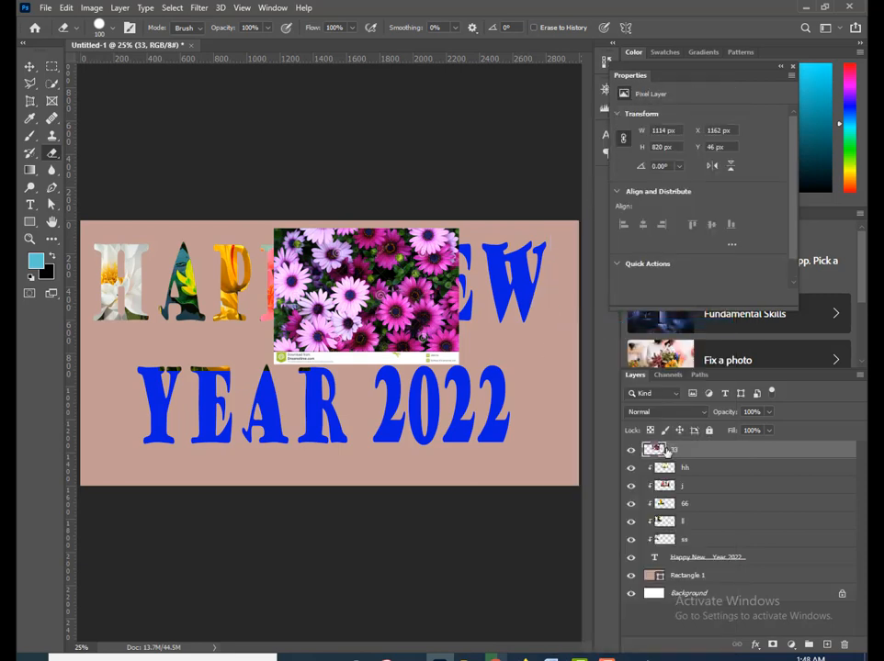
left_click(753, 454, "alt")
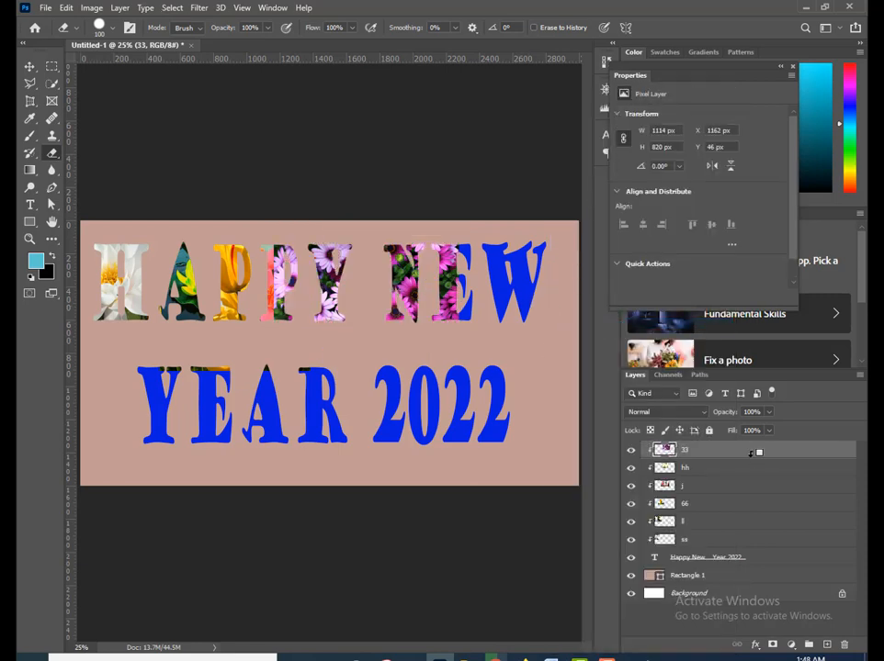
- Erase the 33 image from the second P, the Y and the E, enlarging the eraser to 150, so it fills only the N
left_click_drag(282, 250, 278, 300)
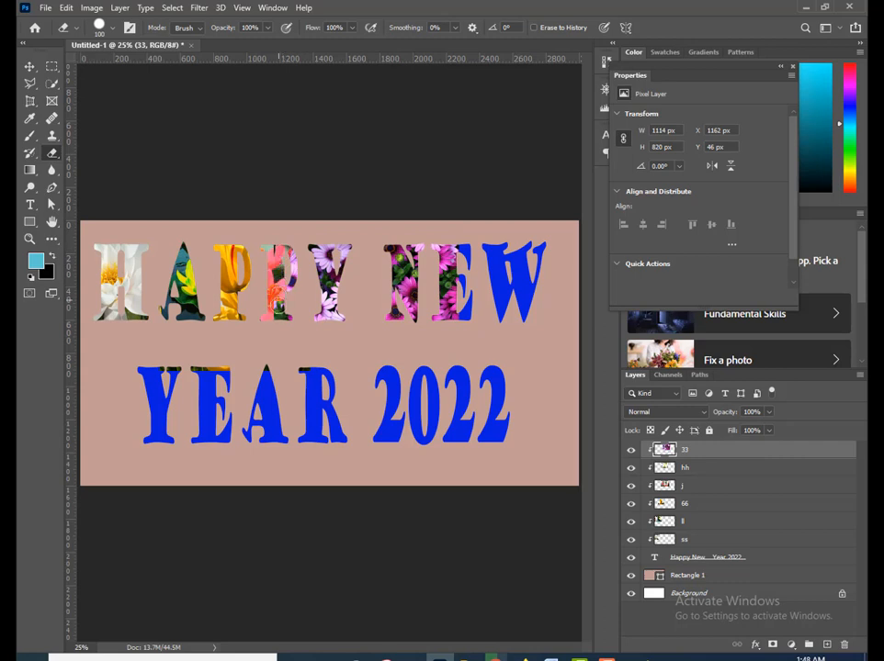
mouse_move(292, 252)
left_mouse_down()
mouse_move(288, 303)
mouse_move(316, 308)
mouse_move(310, 238)
left_mouse_up()
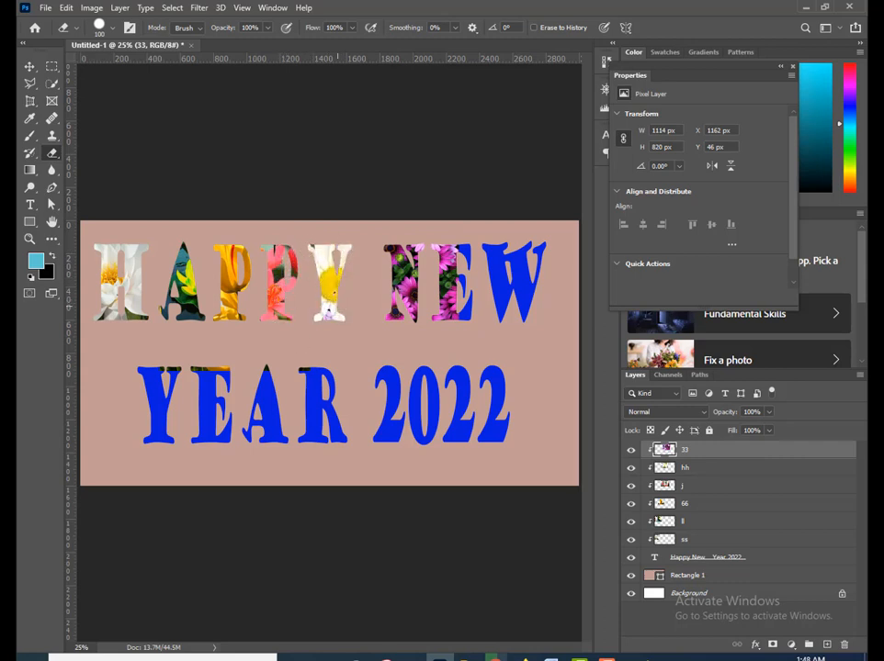
key("bracketright")
key("bracketright")
mouse_move(311, 320)
left_mouse_down()
mouse_move(318, 260)
mouse_move(330, 307)
left_mouse_up()
mouse_move(451, 251)
left_mouse_down()
mouse_move(442, 318)
mouse_move(442, 233)
mouse_move(450, 274)
left_mouse_up()
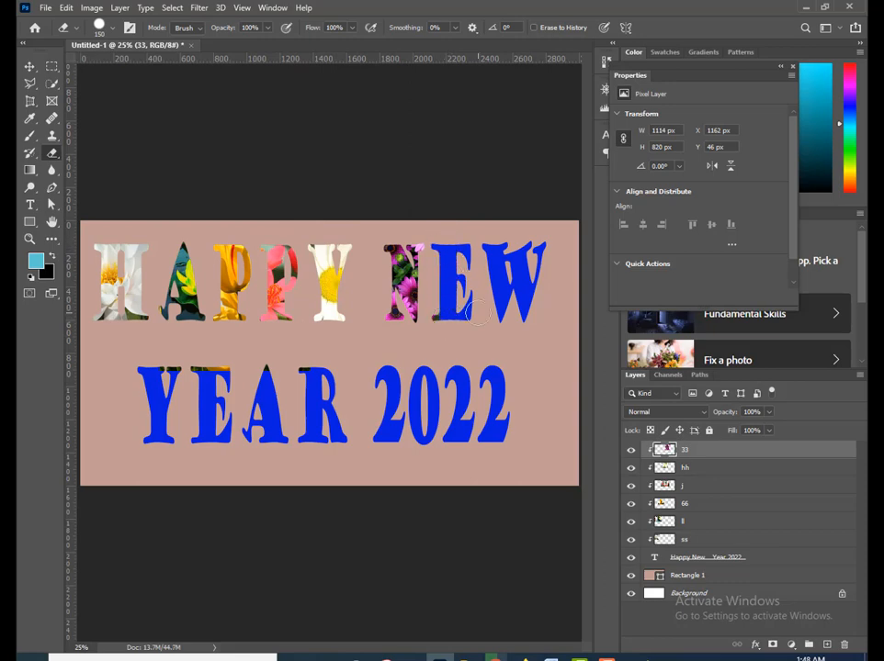
- Place the yellow tulip image 66 from the Flower folder again at 76.80% scale, covering the E of NEW
left_click(465, 656)
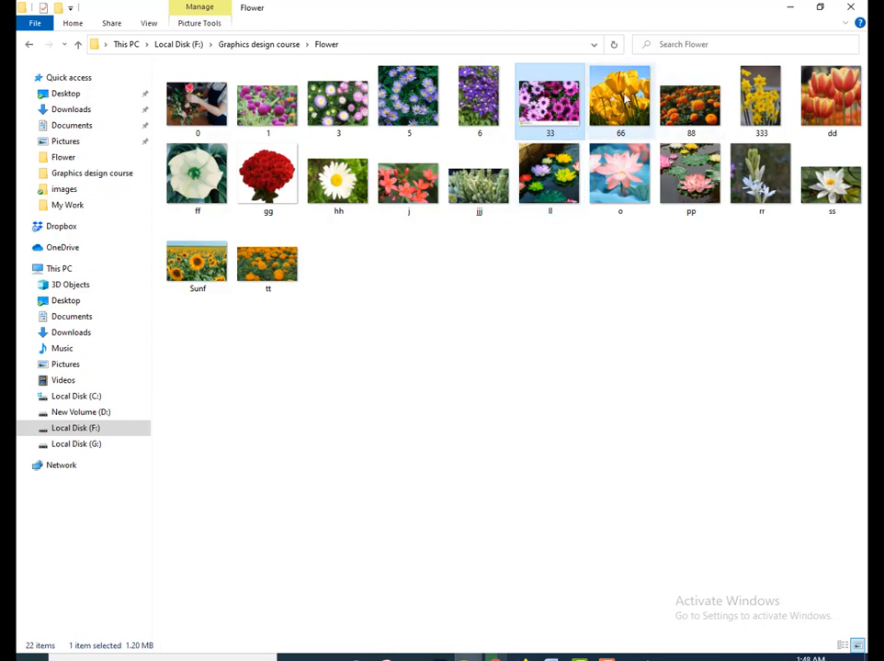
left_click_drag(620, 102, 513, 293)
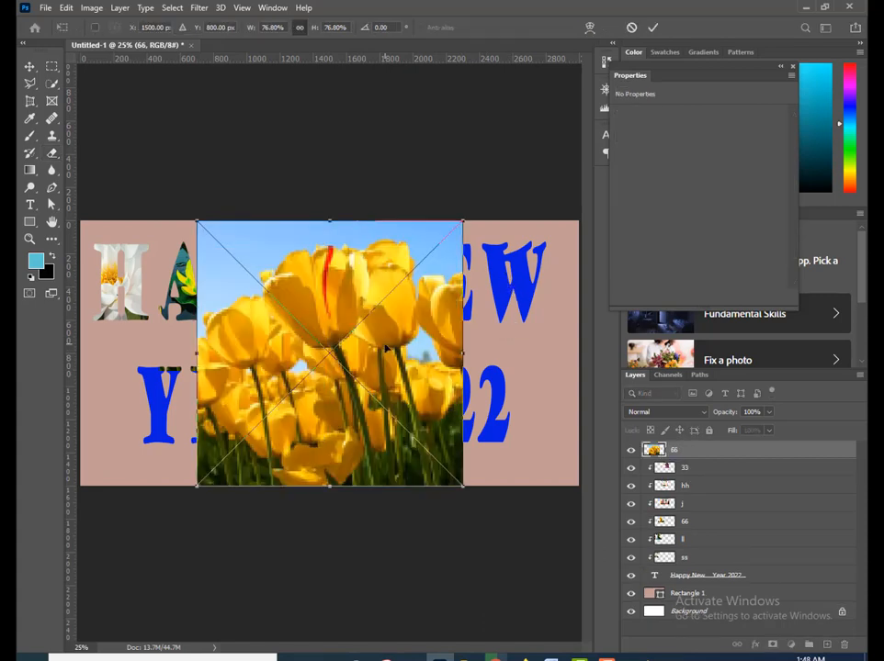
left_click_drag(388, 346, 444, 298)
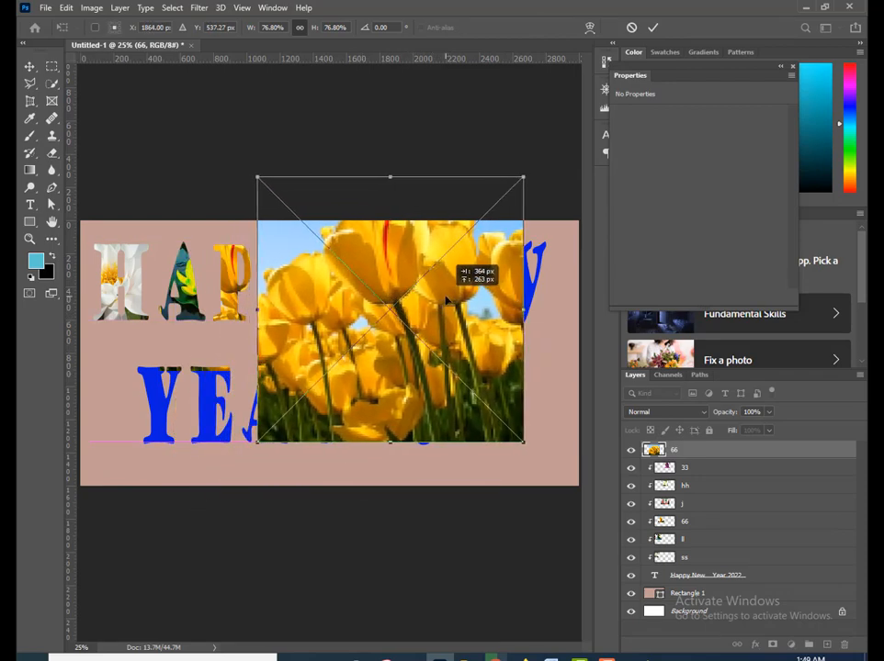
left_click(656, 27)
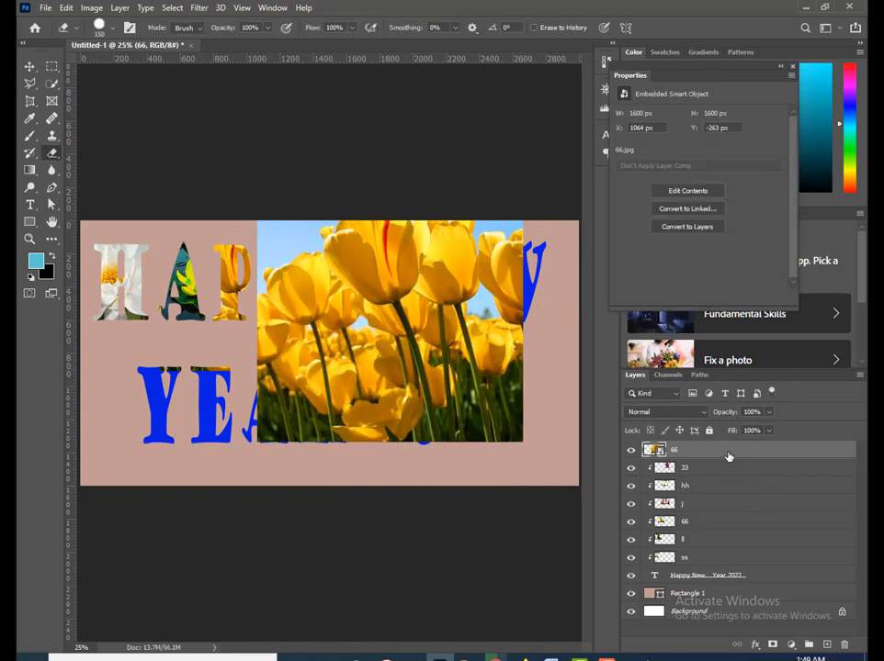
- Rasterize and clip the new 66 layer to the text, erasing it everywhere except over the E of NEW
right_click(728, 457)
left_click(578, 321)
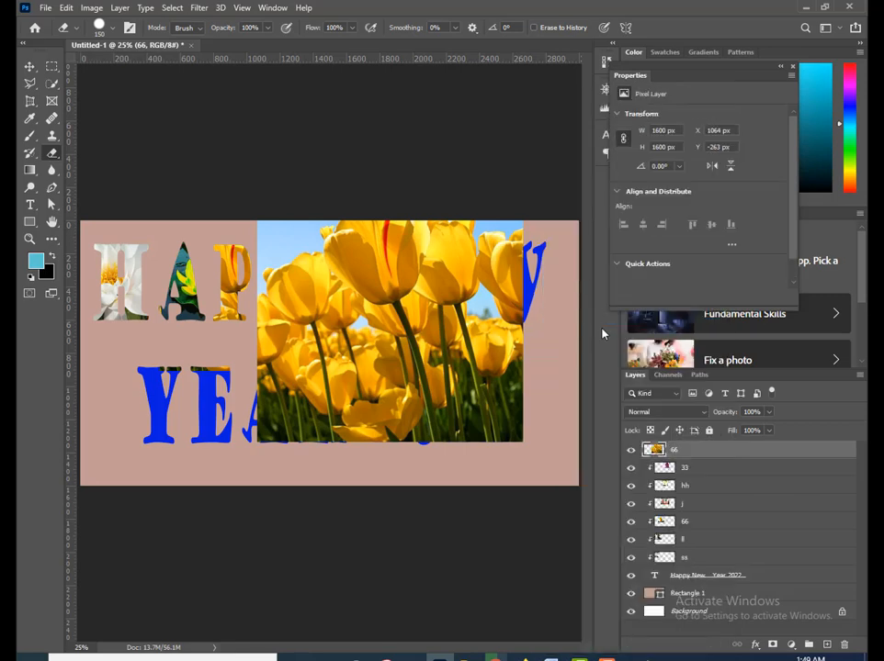
left_click(743, 454, "alt")
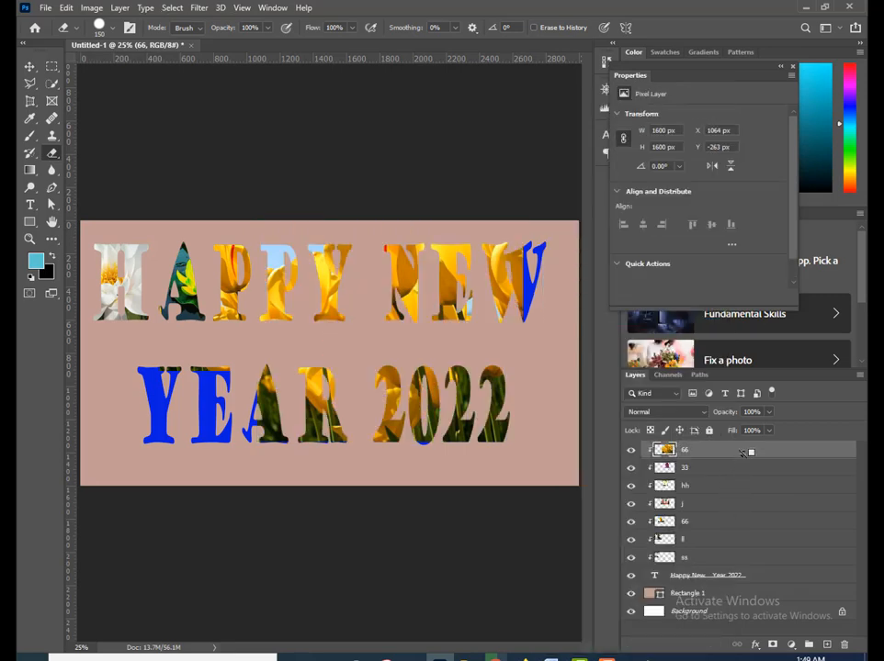
mouse_move(493, 253)
left_mouse_down()
mouse_move(506, 317)
mouse_move(523, 292)
mouse_move(522, 303)
mouse_move(483, 394)
mouse_move(439, 386)
mouse_move(385, 395)
mouse_move(378, 390)
mouse_move(479, 379)
mouse_move(363, 376)
mouse_move(267, 383)
mouse_move(340, 385)
mouse_move(274, 393)
mouse_move(134, 386)
mouse_move(307, 376)
mouse_move(284, 389)
mouse_move(336, 403)
mouse_move(273, 443)
mouse_move(333, 454)
mouse_move(319, 439)
mouse_move(218, 429)
mouse_move(450, 425)
mouse_move(388, 410)
mouse_move(510, 407)
mouse_move(508, 427)
mouse_move(472, 425)
left_mouse_up()
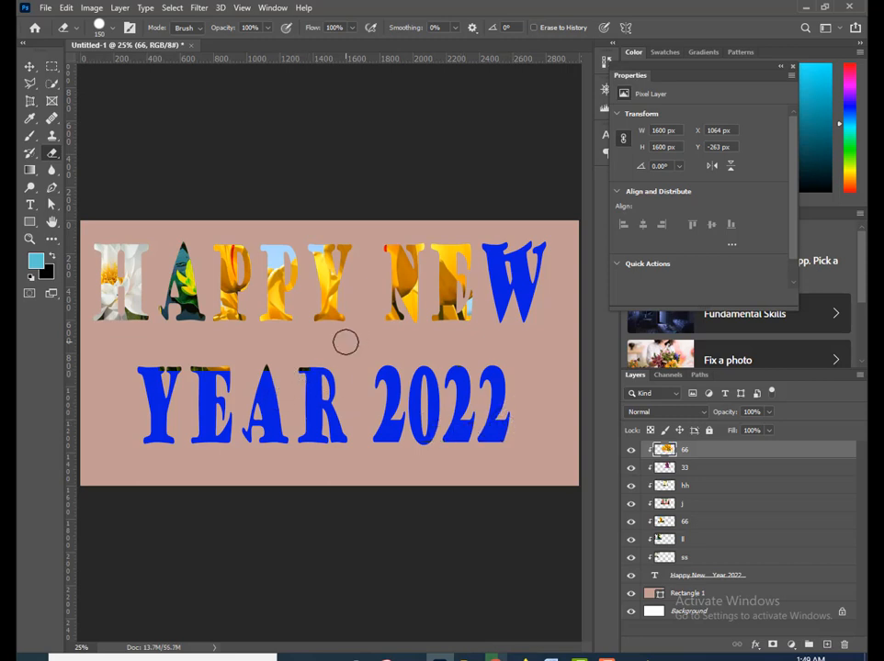
mouse_move(398, 277)
left_mouse_down()
mouse_move(400, 242)
mouse_move(420, 255)
mouse_move(414, 316)
mouse_move(415, 244)
mouse_move(371, 298)
mouse_move(325, 251)
mouse_move(342, 252)
mouse_move(334, 344)
mouse_move(275, 286)
mouse_move(265, 264)
mouse_move(275, 288)
mouse_move(226, 259)
mouse_move(274, 270)
mouse_move(280, 299)
mouse_move(269, 239)
mouse_move(281, 349)
mouse_move(271, 307)
mouse_move(262, 326)
mouse_move(282, 384)
mouse_move(204, 363)
mouse_move(214, 361)
mouse_move(163, 373)
mouse_move(225, 366)
left_mouse_up()
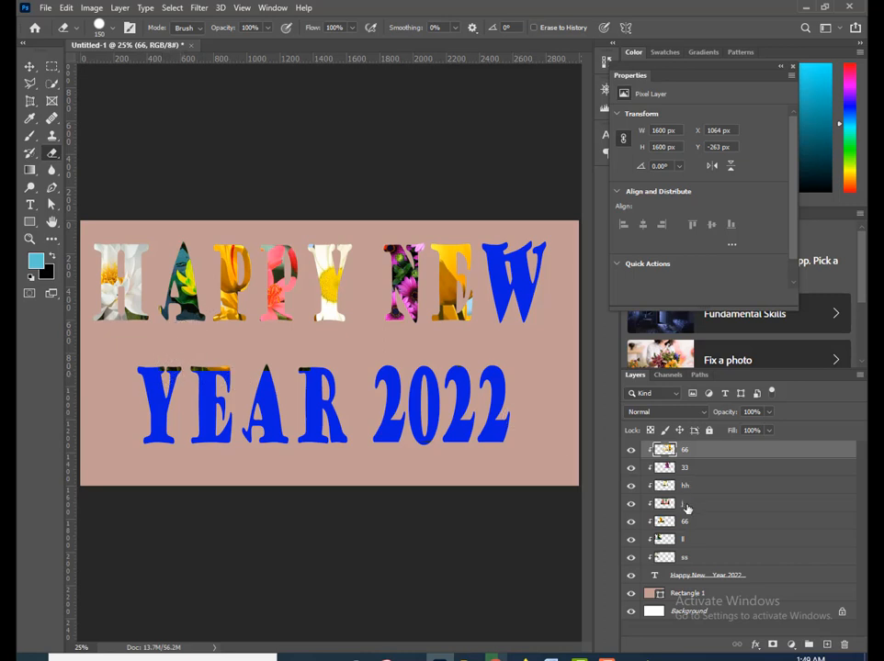
- Erase the leftover bits of the lower 66 layer from the tops of the Y and E in YEAR
left_click(686, 508)
mouse_move(233, 368)
left_mouse_down()
mouse_move(144, 367)
mouse_move(179, 349)
mouse_move(184, 370)
left_mouse_up()
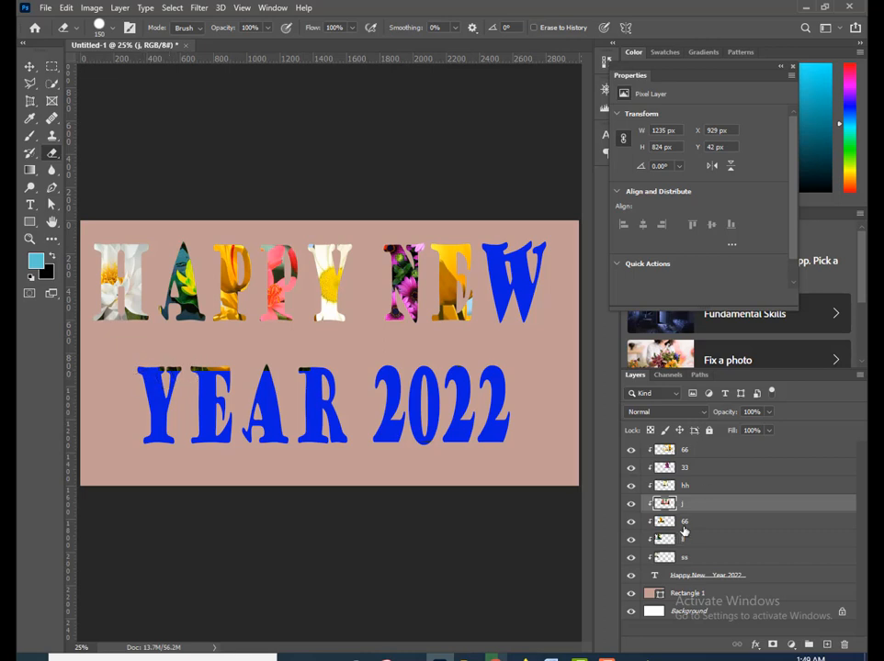
left_click(683, 525)
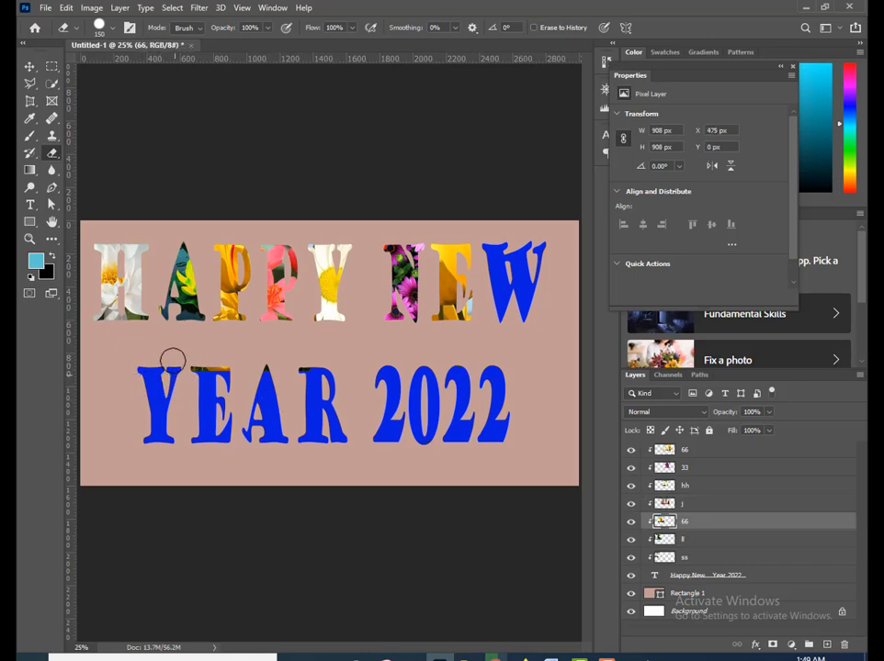
left_click(697, 506)
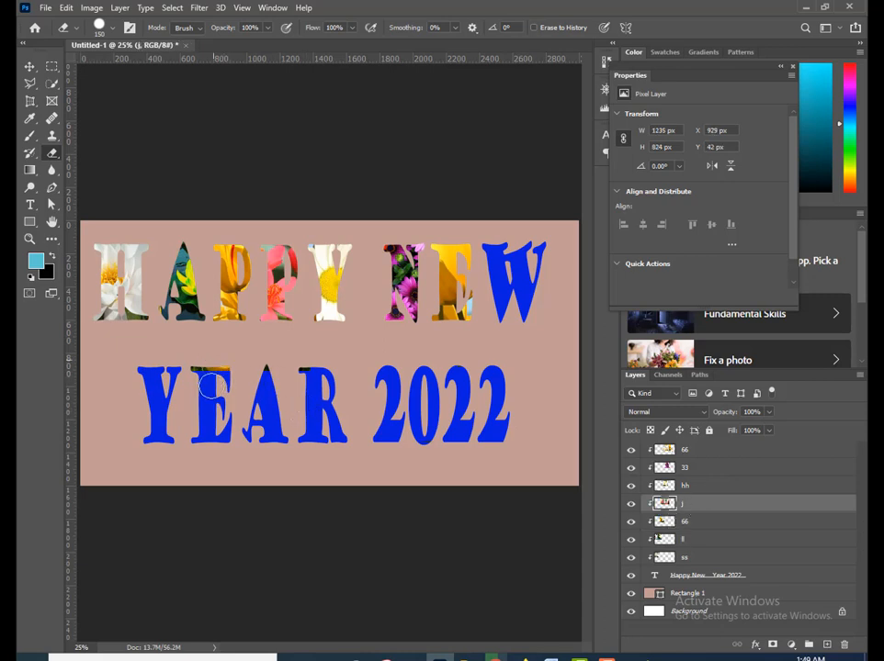
left_click(689, 524)
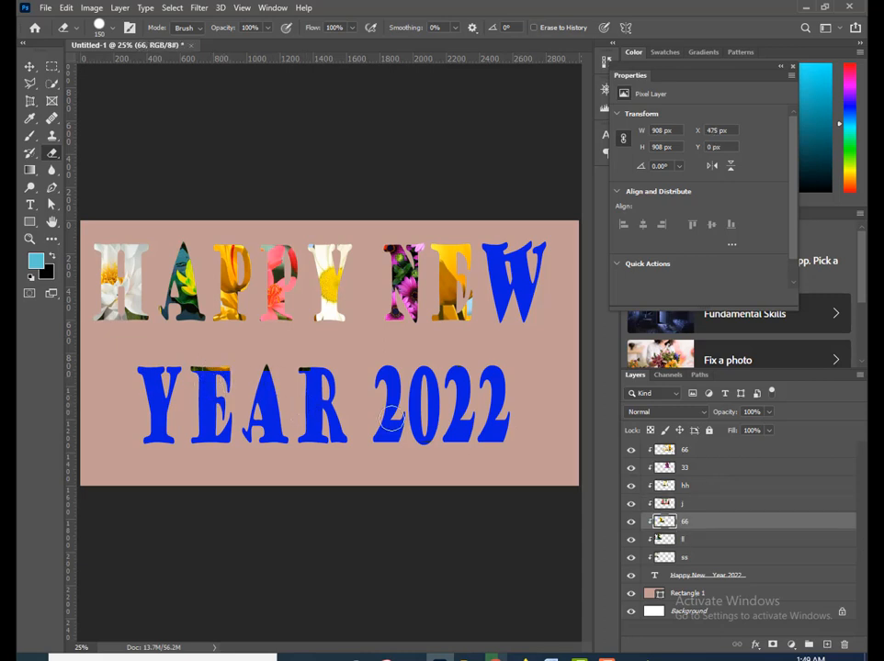
left_click(689, 540)
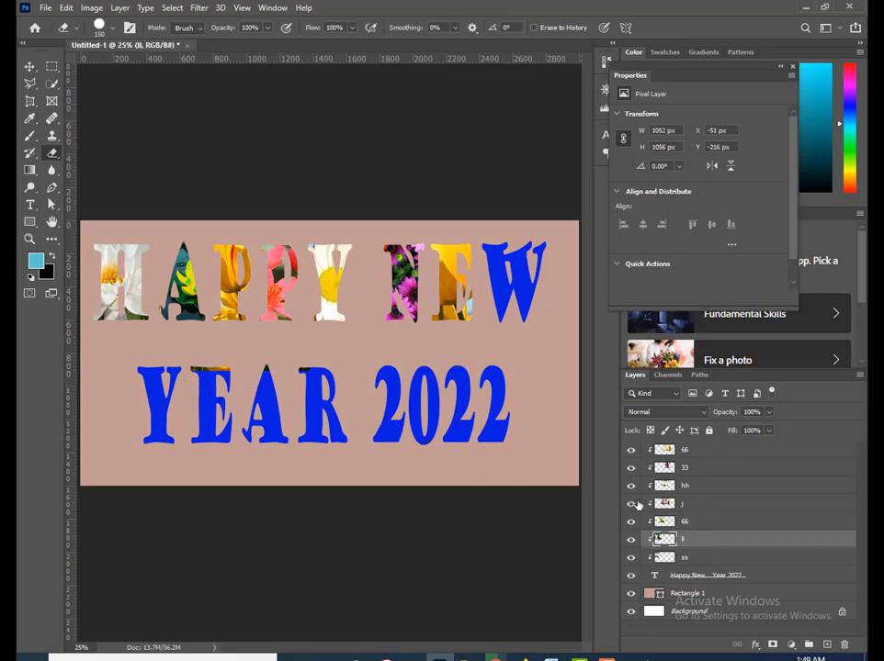
left_click(705, 522)
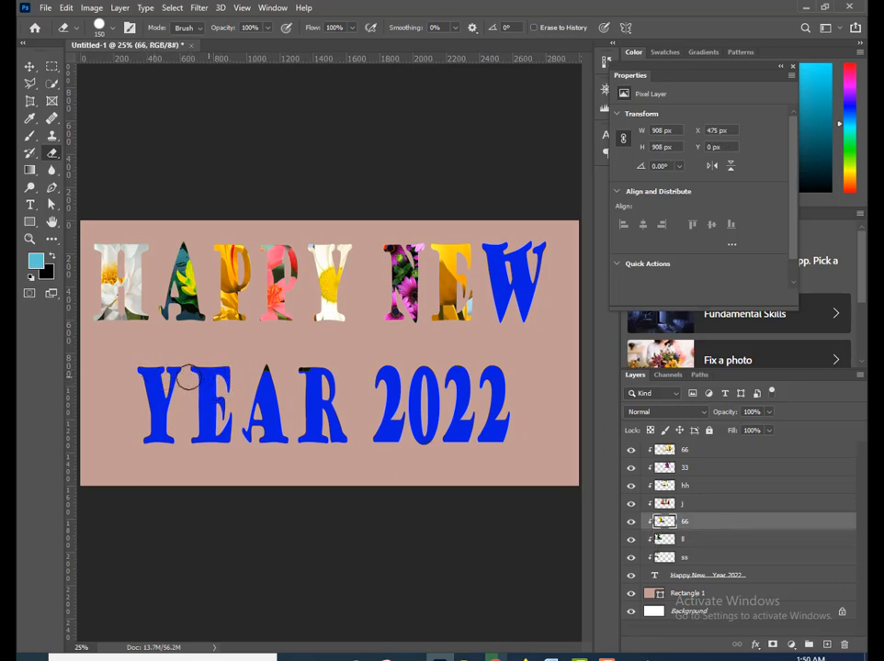
mouse_move(188, 377)
left_mouse_down()
mouse_move(153, 371)
mouse_move(289, 383)
left_mouse_up()
left_click(466, 648)
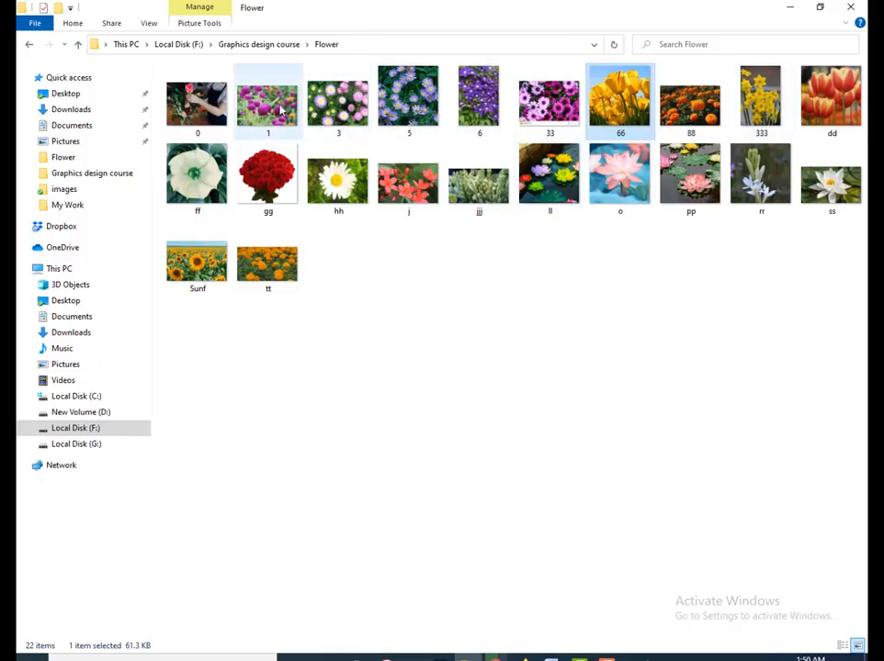
left_click_drag(266, 103, 507, 287)
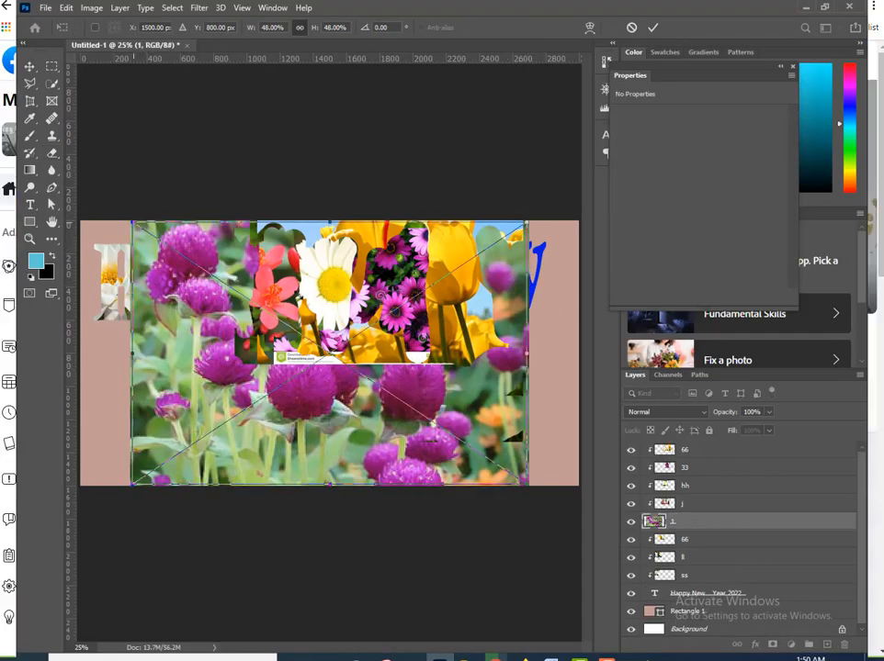
left_click_drag(133, 225, 262, 259)
left_click_drag(341, 327, 535, 272)
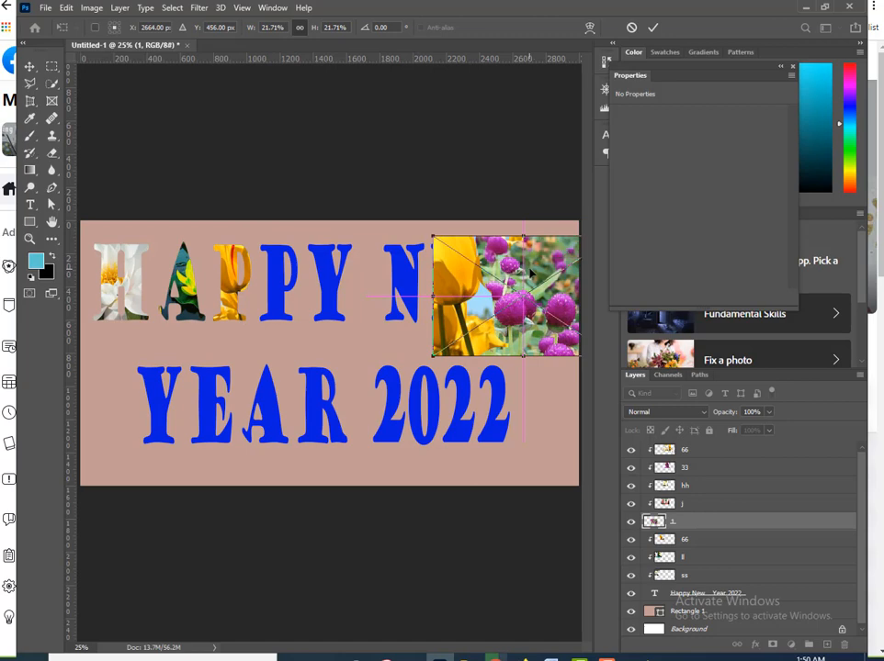
left_click(655, 27)
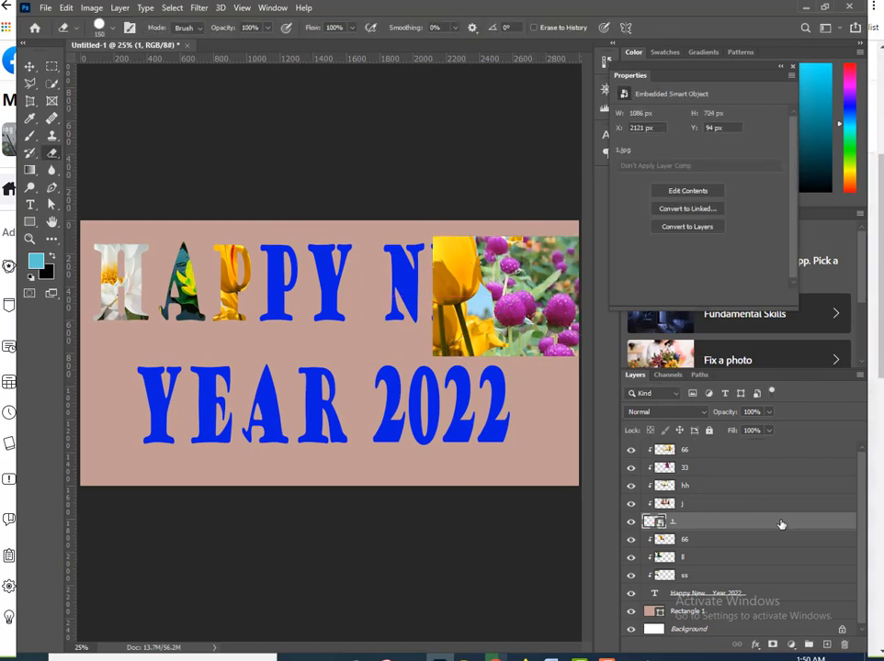
left_click_drag(706, 526, 713, 448)
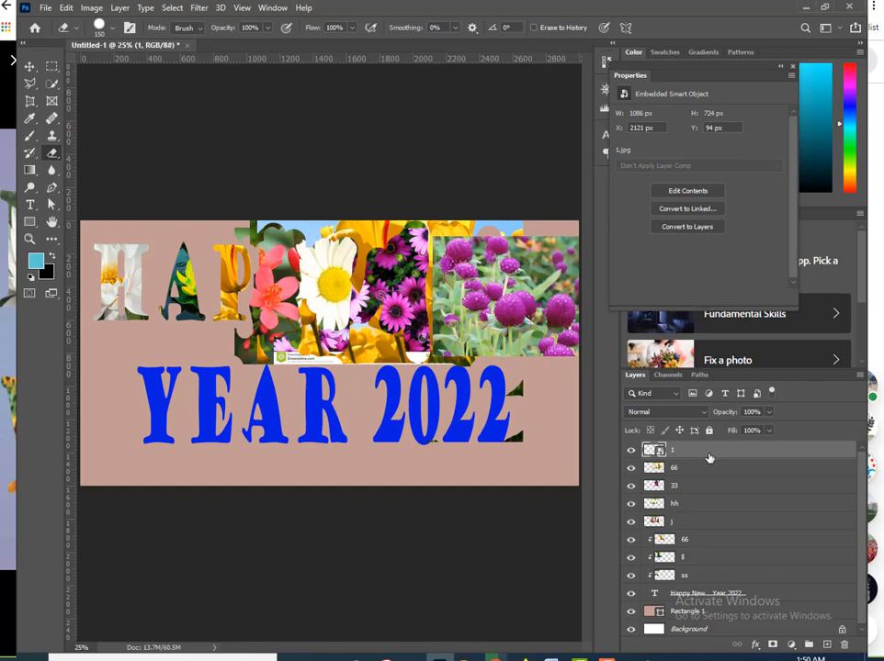
key("ctrl+z")
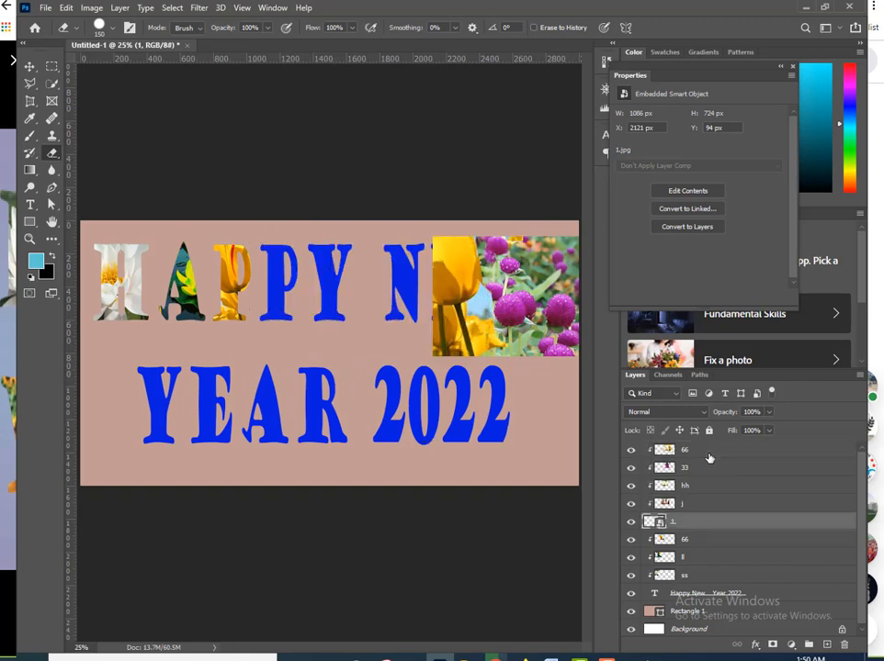
key("ctrl+z")
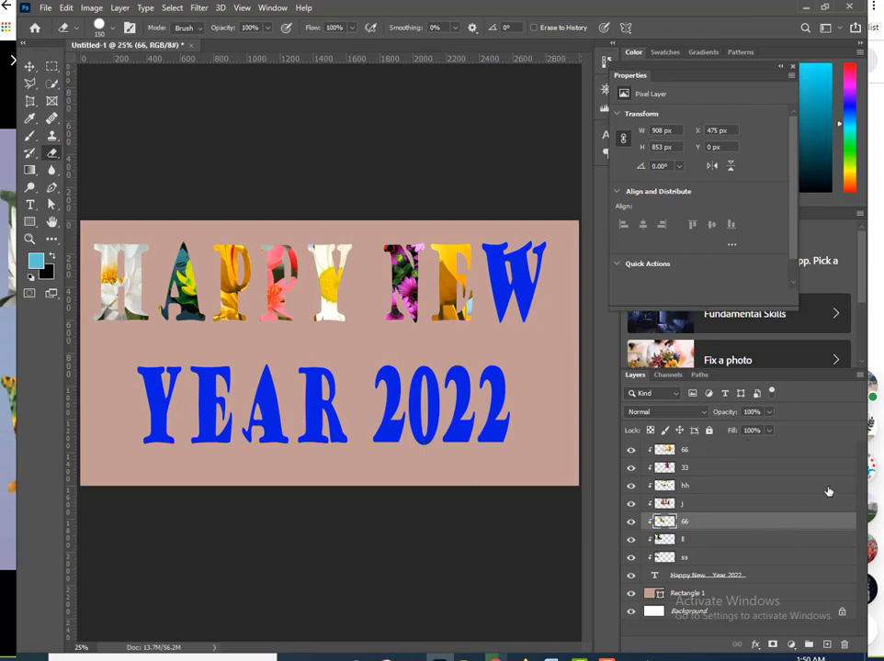
- Place the purple flower image 1 from the Flower folder above the top 66 layer at 23.37% scale, covering the W of NEW
left_click(769, 452)
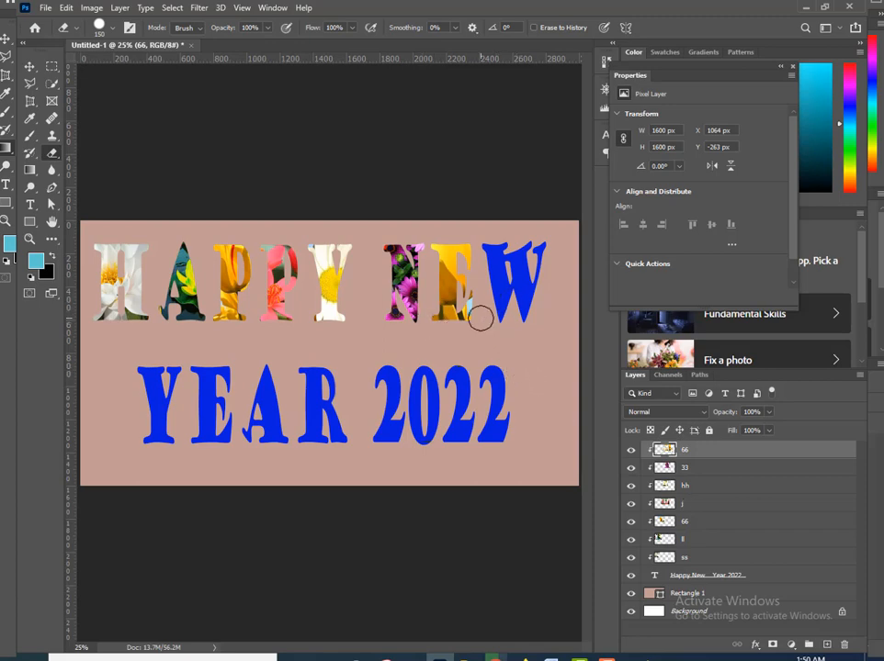
left_click(824, 645)
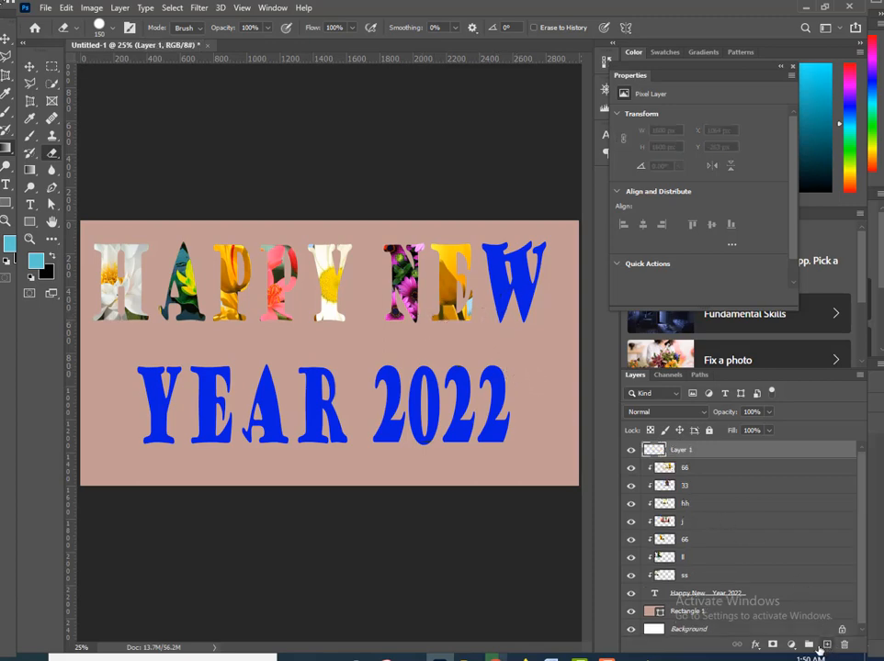
left_click(509, 654)
left_click_drag(266, 101, 548, 310)
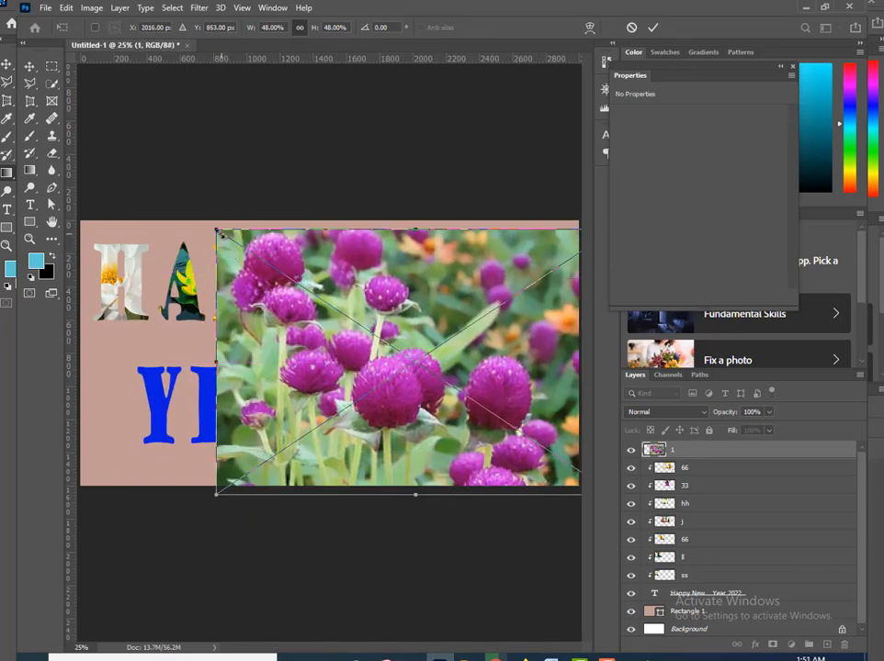
left_click_drag(217, 232, 322, 281)
left_click_drag(440, 303, 563, 260)
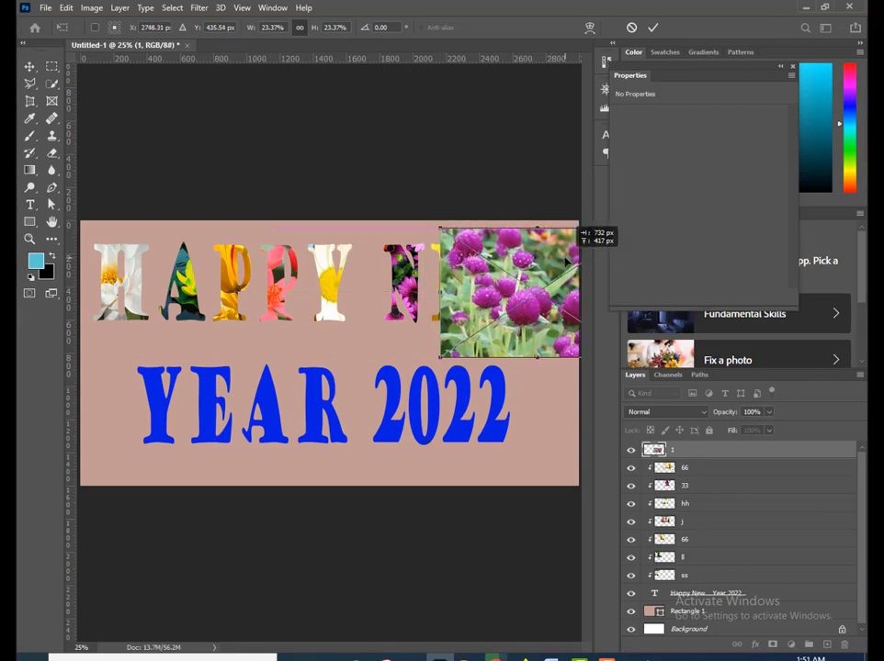
left_click(653, 28)
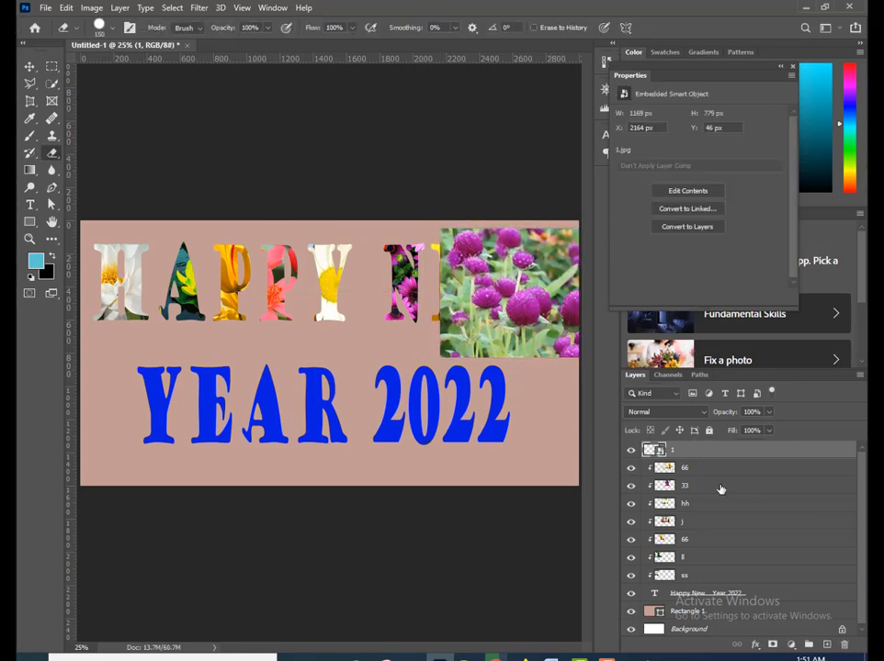
- Rasterize layer 1, clip it to the text and erase it from the E so it fills only the W of NEW
right_click(735, 454)
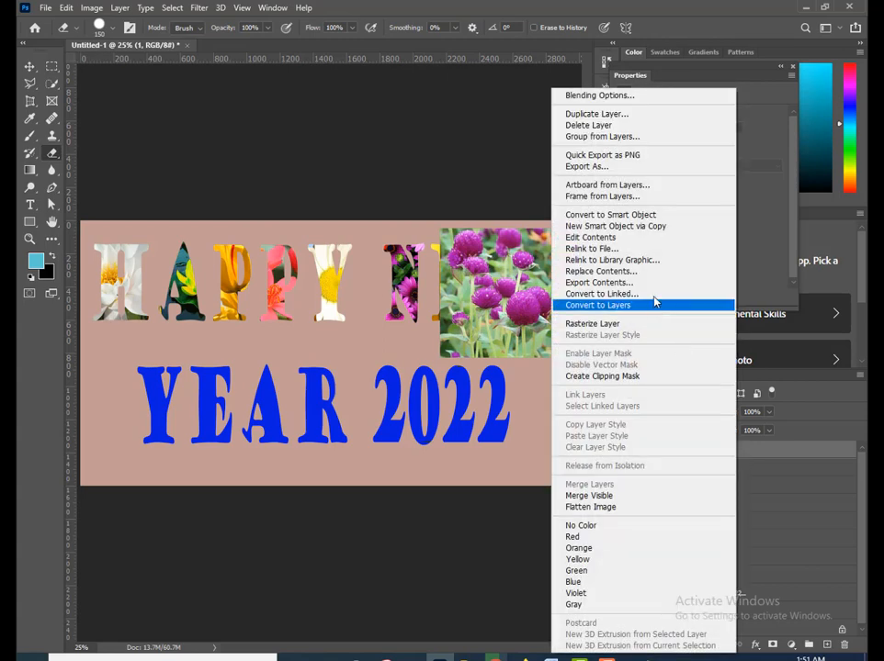
left_click(614, 324)
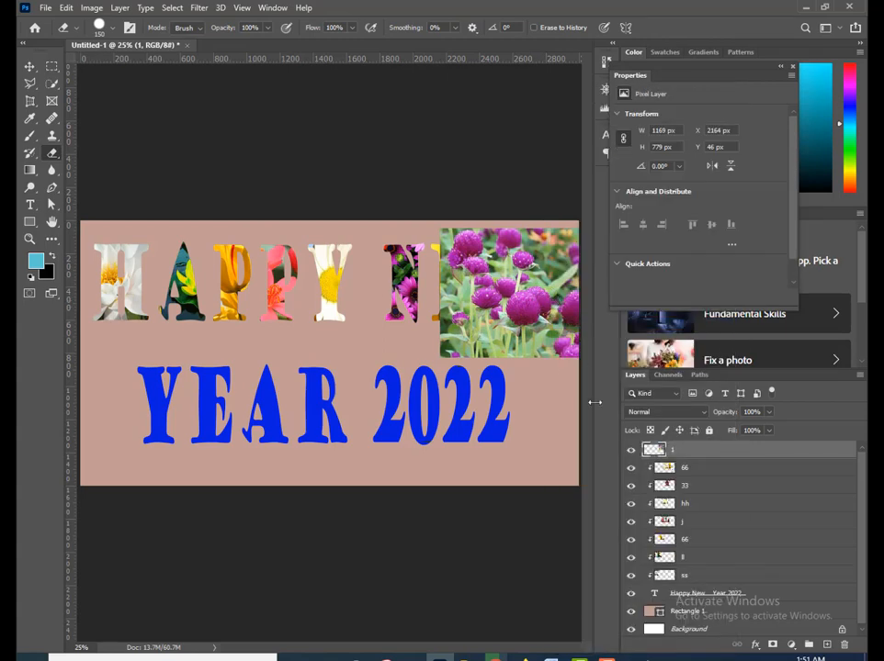
left_click(735, 456, "alt")
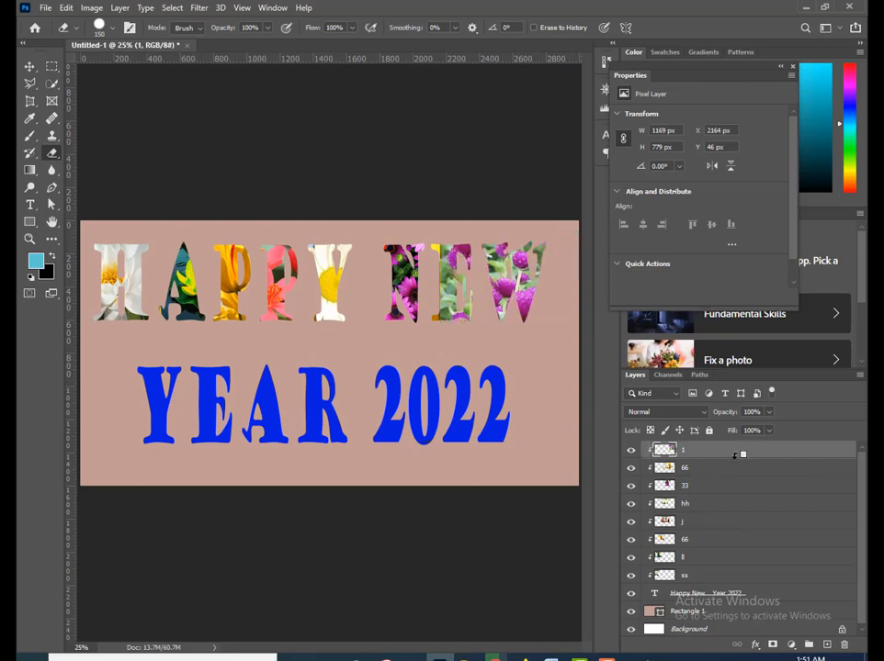
left_click_drag(442, 251, 459, 316)
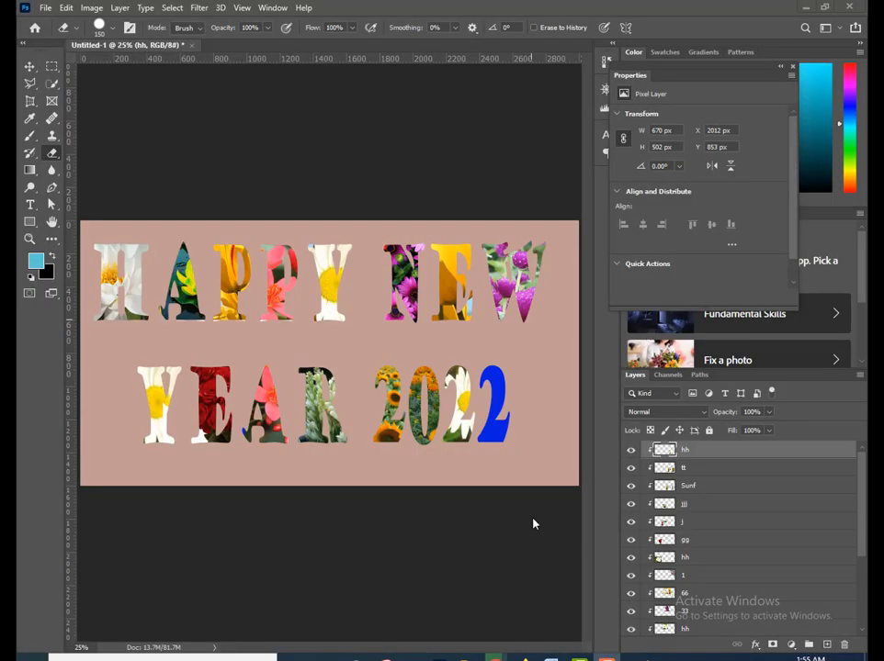
- Place the pink lotus image o from the Flower folder at 28.48% scale, covering the last 2 of 2022
left_click(465, 654)
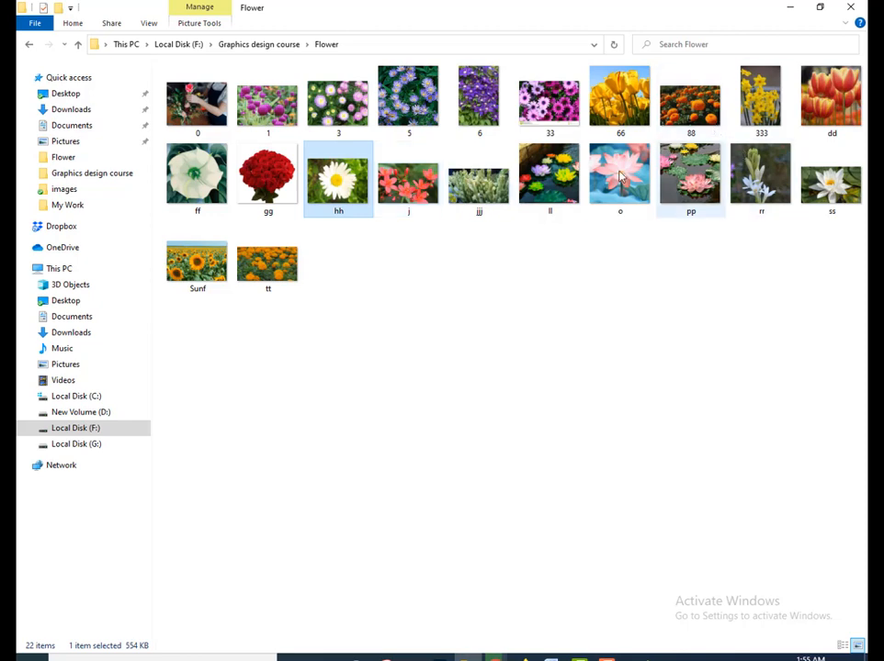
left_click_drag(623, 182, 487, 450)
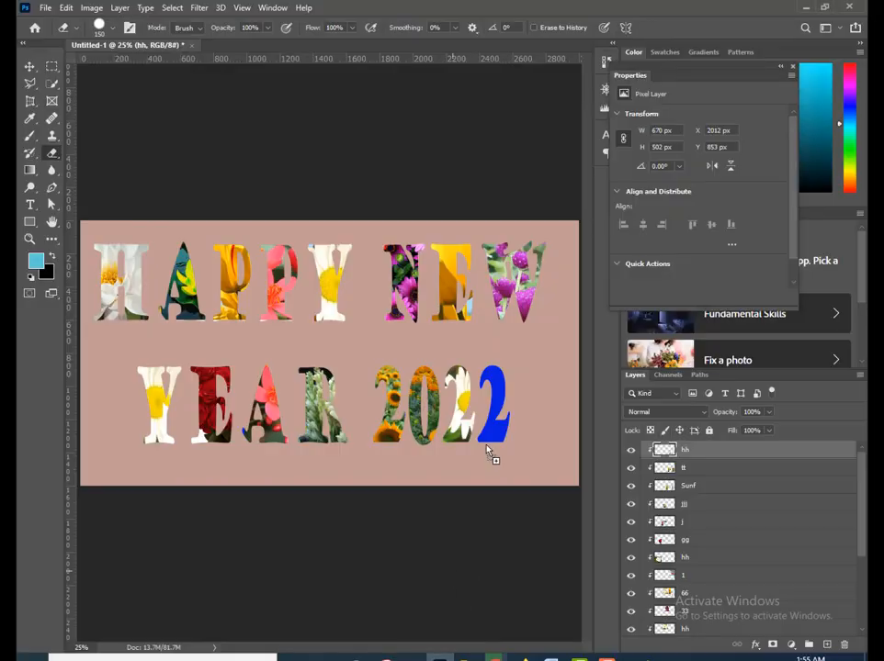
left_click_drag(531, 370, 531, 366)
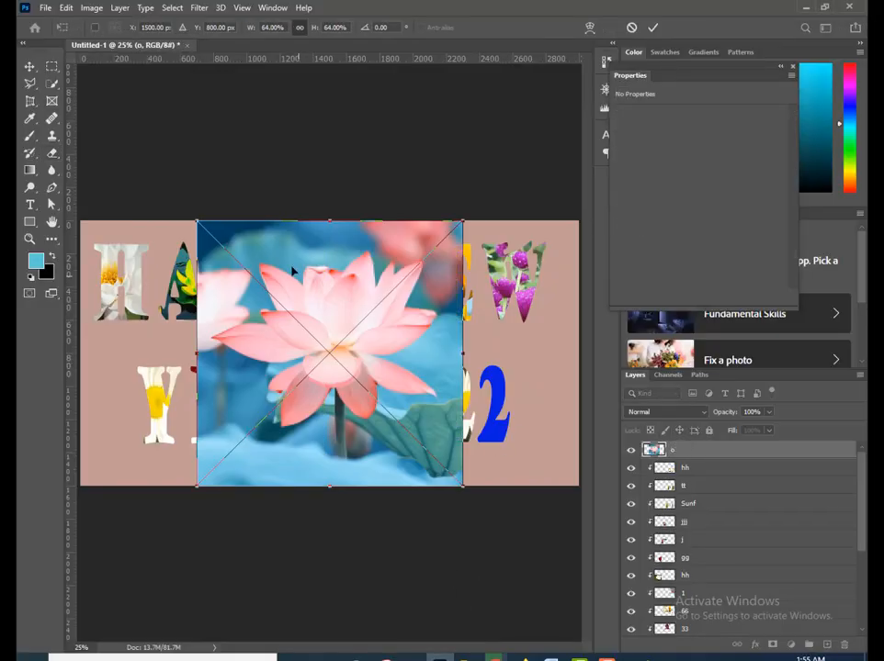
left_click_drag(326, 303, 497, 373)
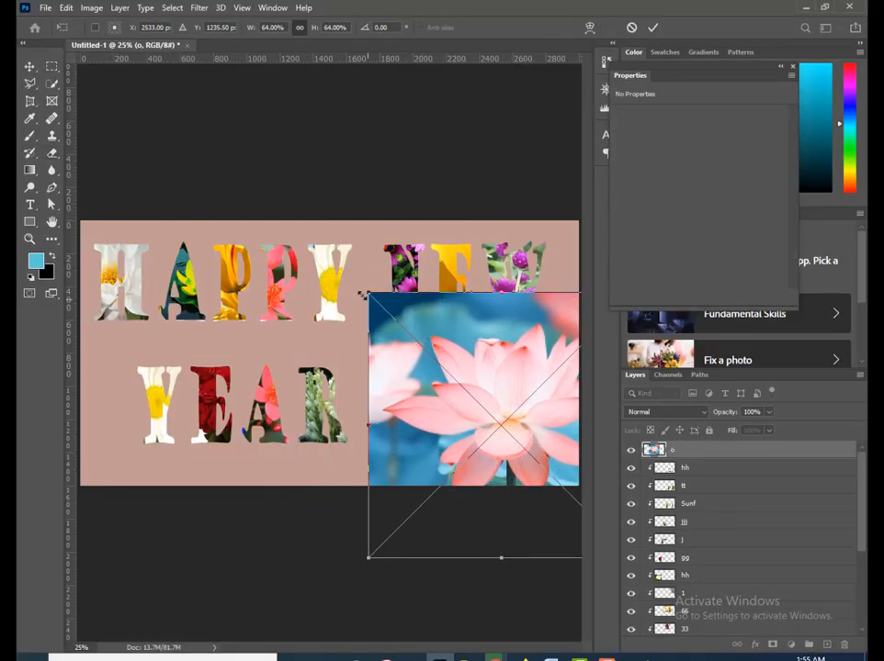
left_click_drag(366, 292, 443, 367)
left_click_drag(506, 403, 524, 383)
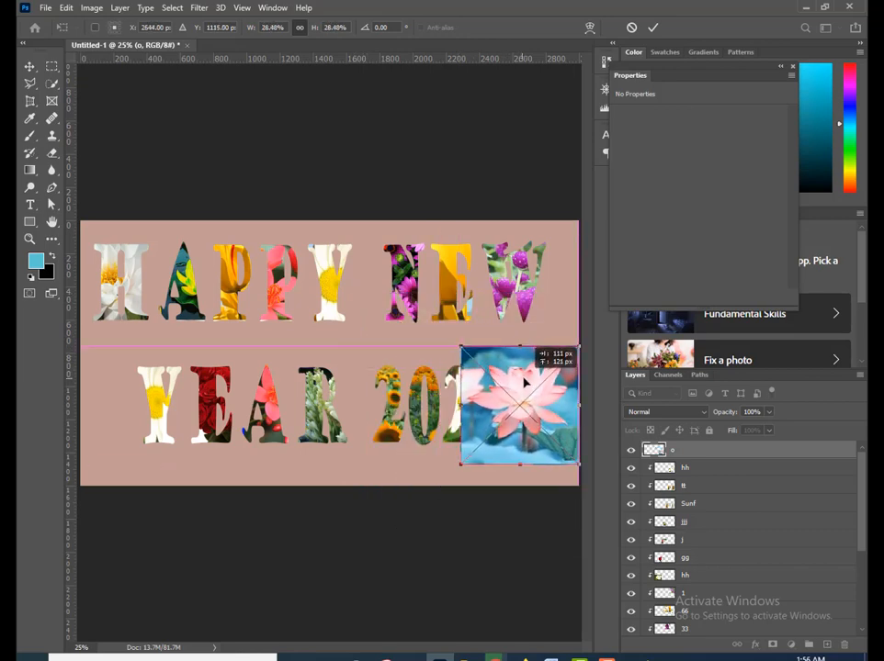
left_click(652, 27)
- Rasterize the lotus layer o and clip it to the text so it fills the last 2 of 2022
right_click(729, 453)
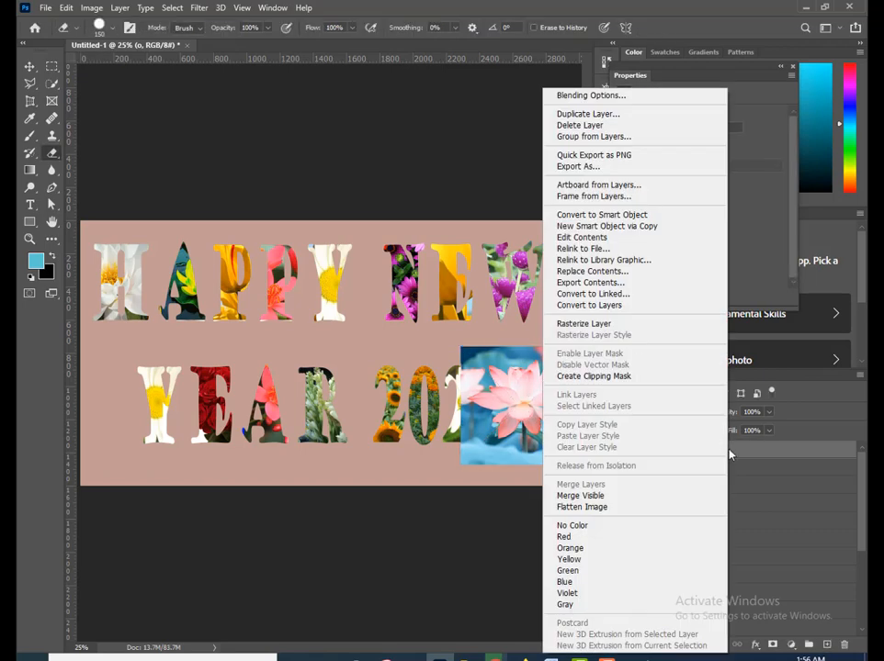
left_click(588, 324)
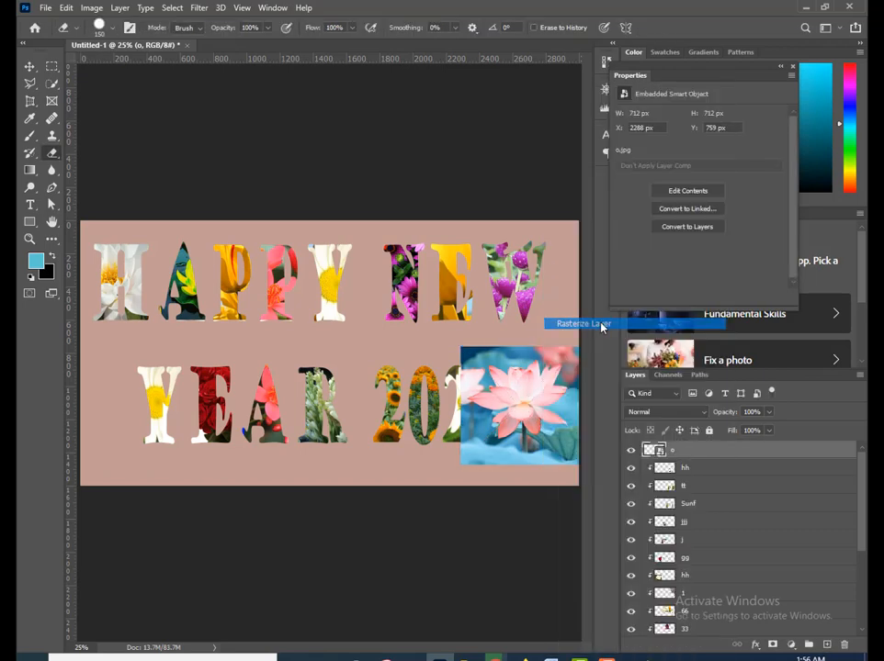
left_click(724, 457, "alt")
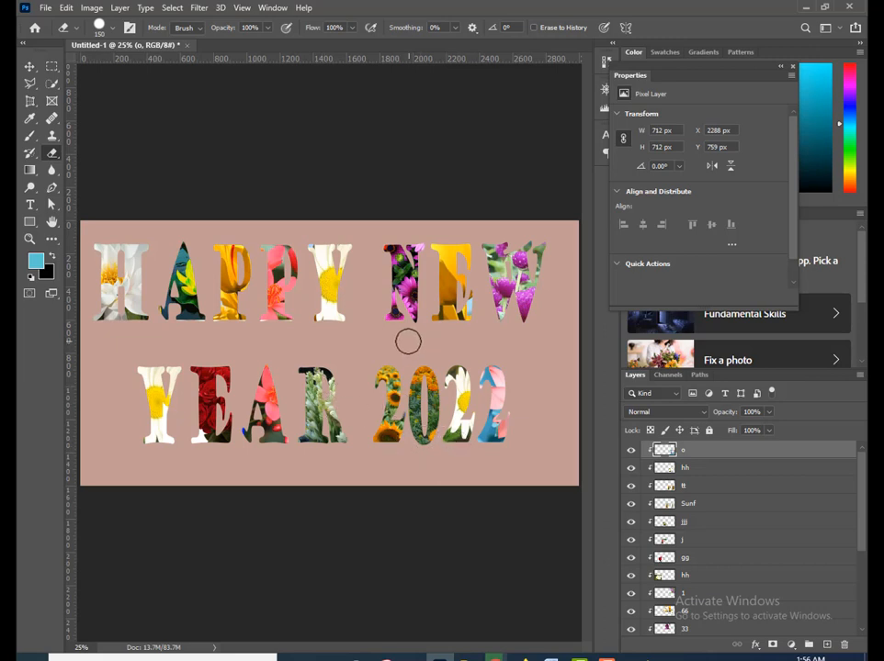
- Group all the clipped flower layers, from o down to ss, together with the Happy New Year 2022 text layer
scroll(785, 548, "down", 1)
scroll(785, 548, "down", 3)
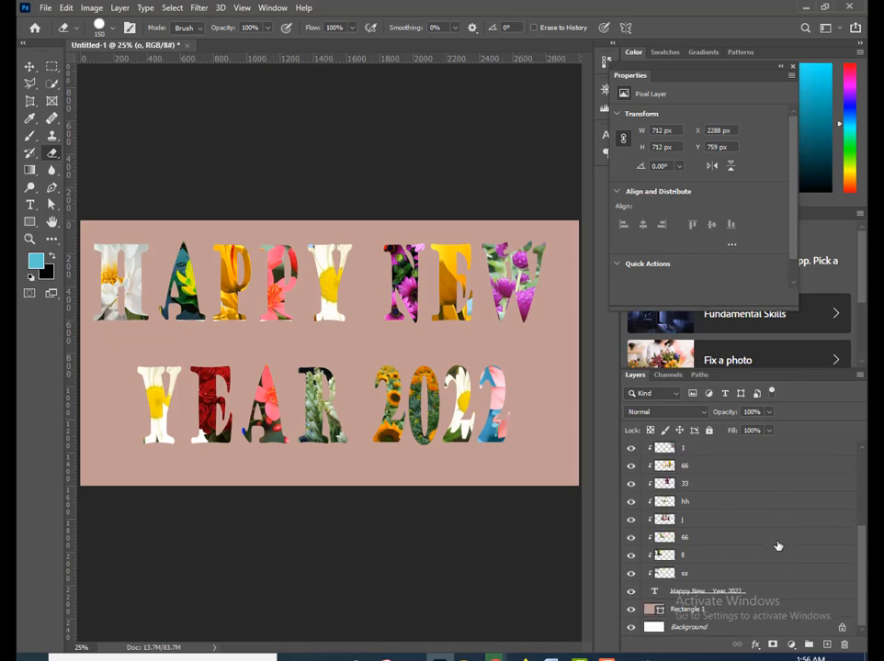
scroll(790, 569, "up", 3)
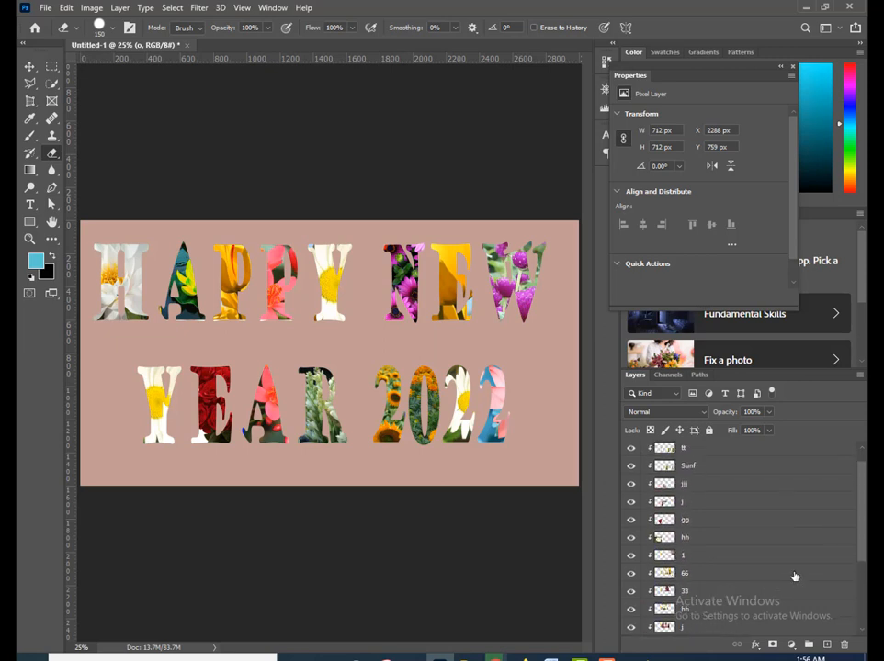
scroll(794, 577, "up", 1)
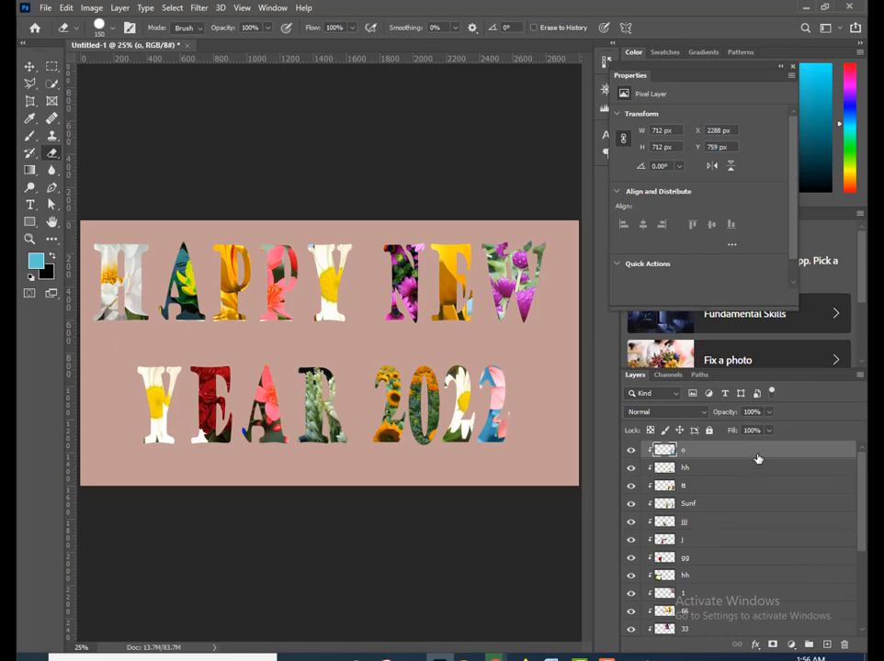
scroll(755, 531, "down", 4)
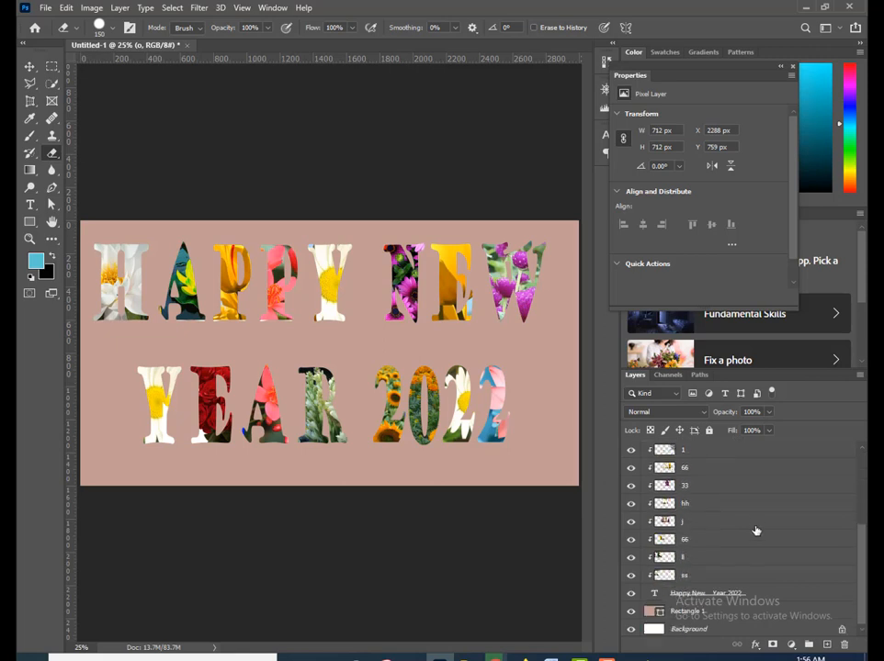
left_click(762, 594, "shift")
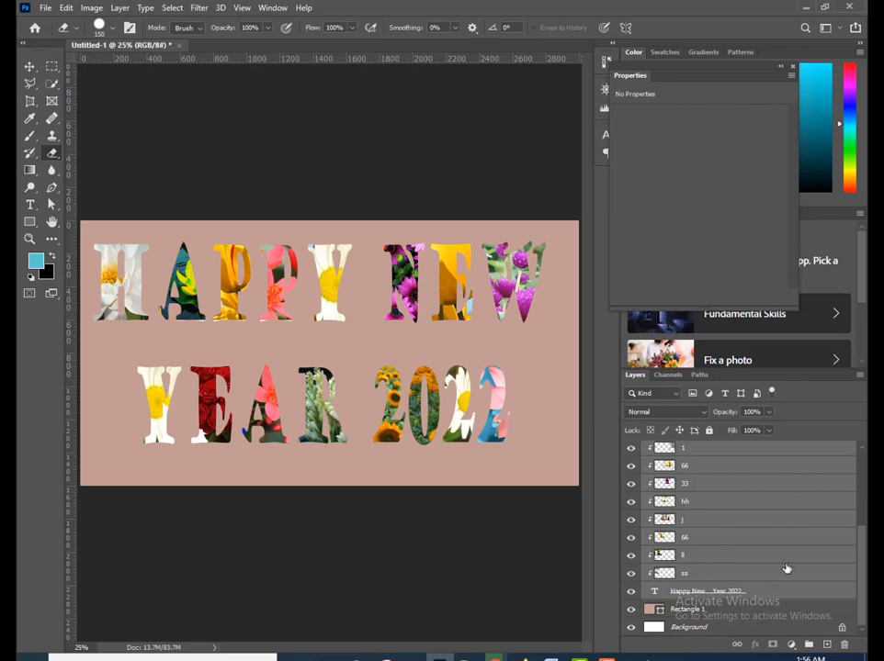
scroll(783, 569, "up", 4)
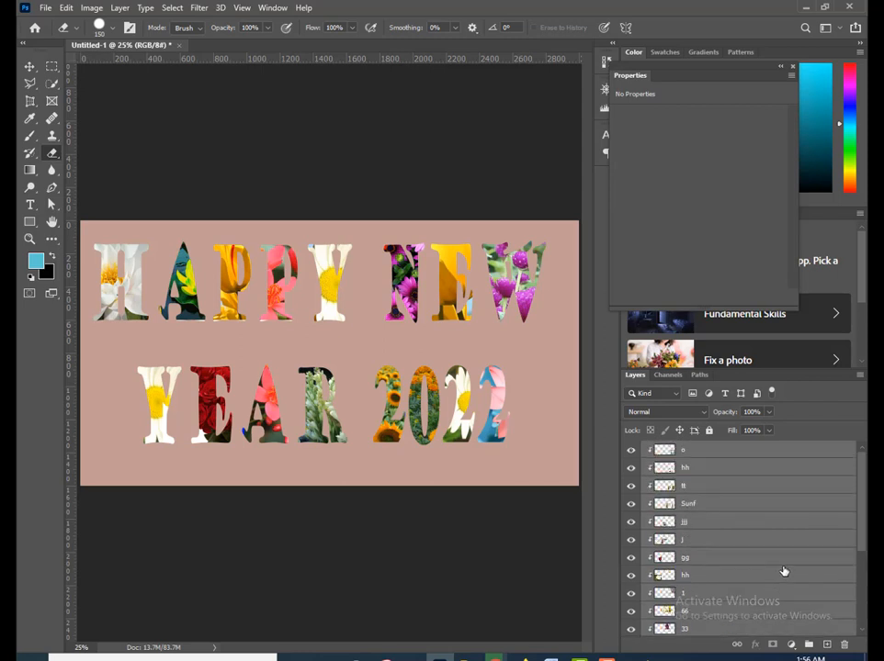
key("ctrl+g")
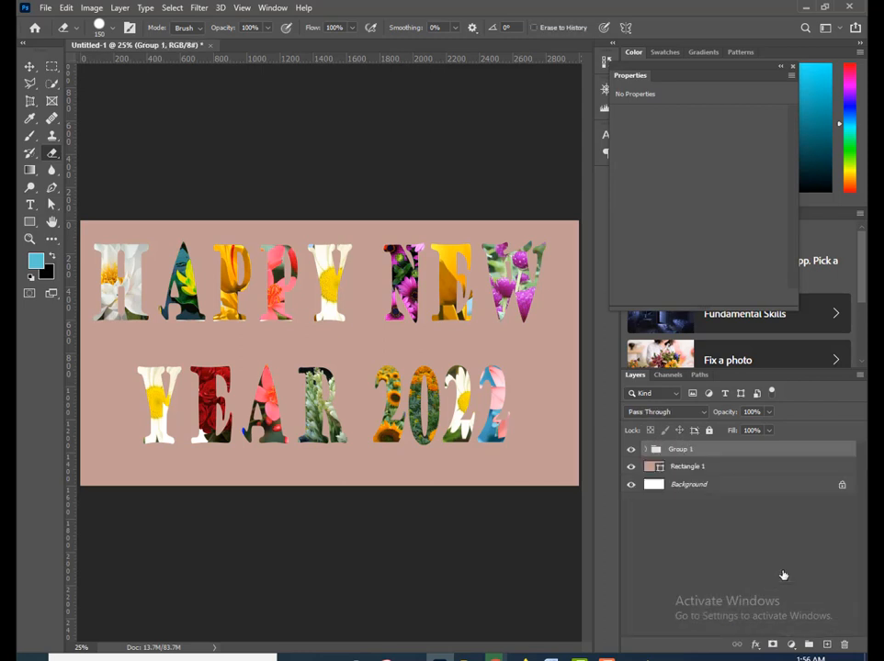
- Hide and show the new layer group twice to check what it contains
left_click(631, 450)
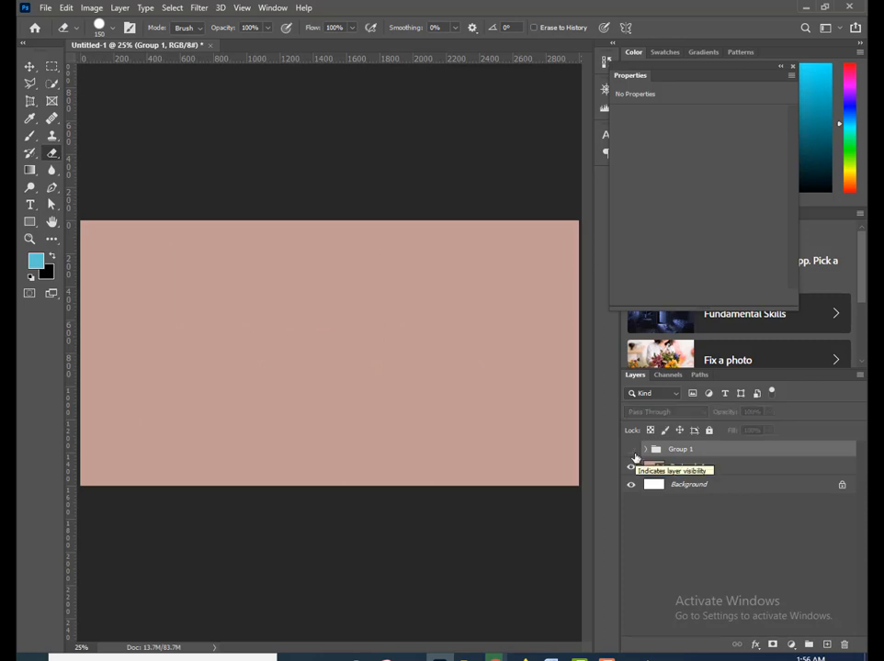
left_click(631, 450)
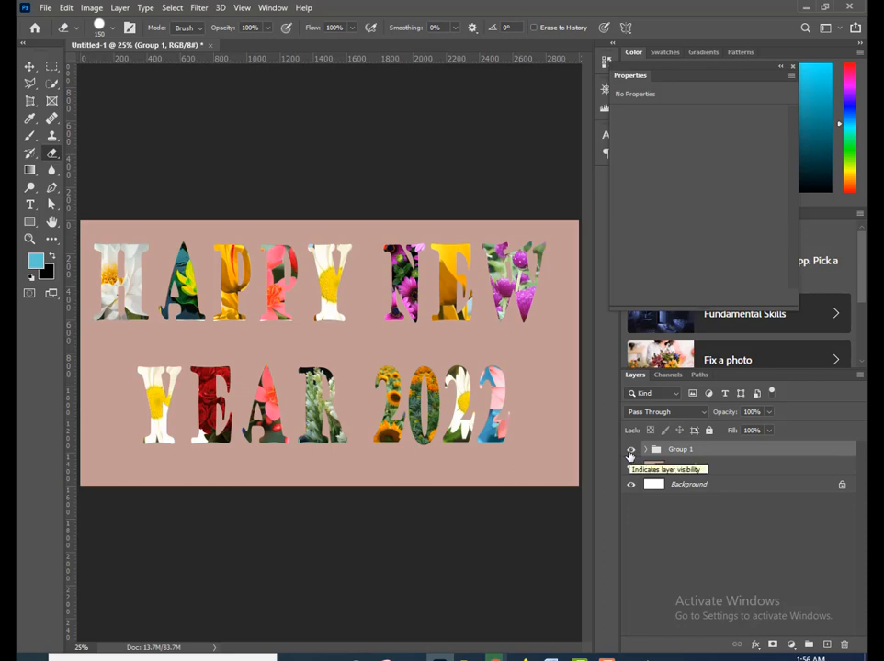
left_click(630, 451)
left_click(630, 451)
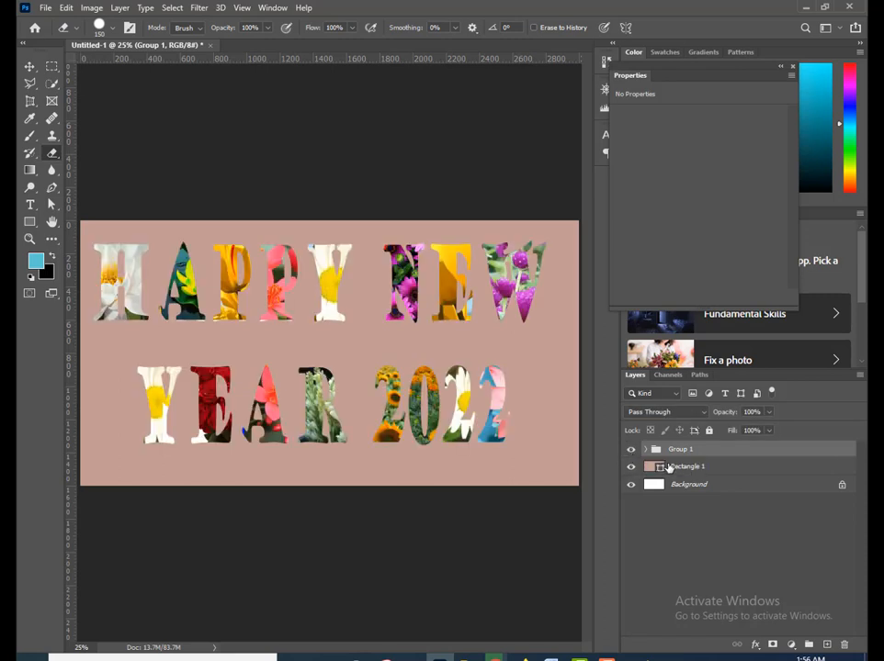
- Recolour the Rectangle 1 background shape by trying progressively darker Grayscale swatches as its fill, from light grey to medium grey
left_click(649, 470)
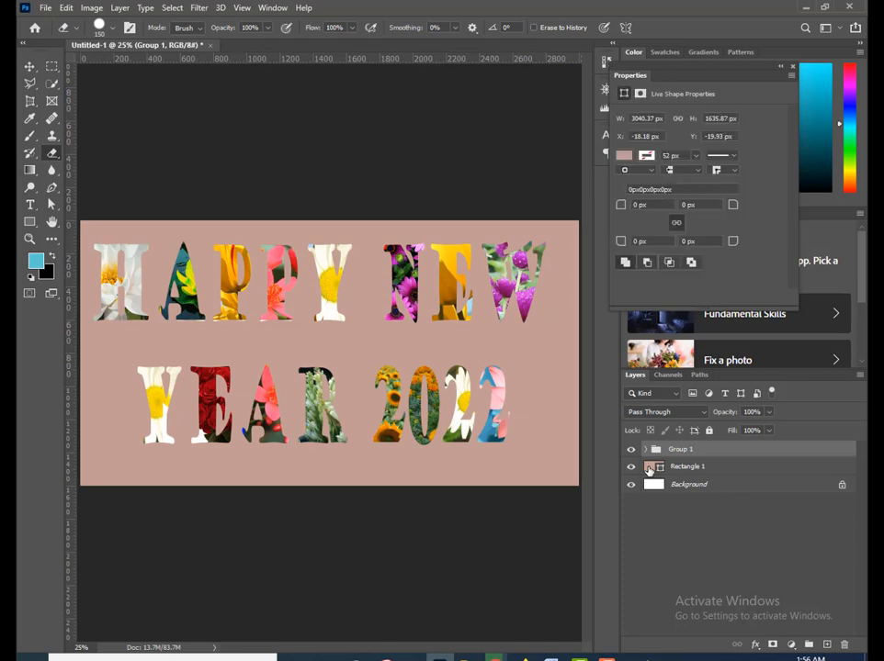
left_click(622, 156)
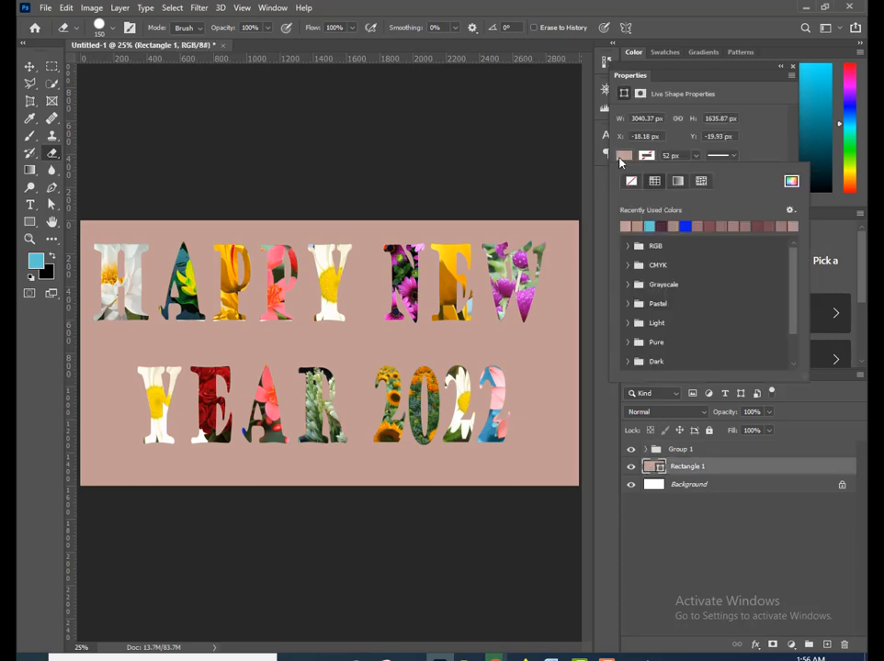
left_click(625, 245)
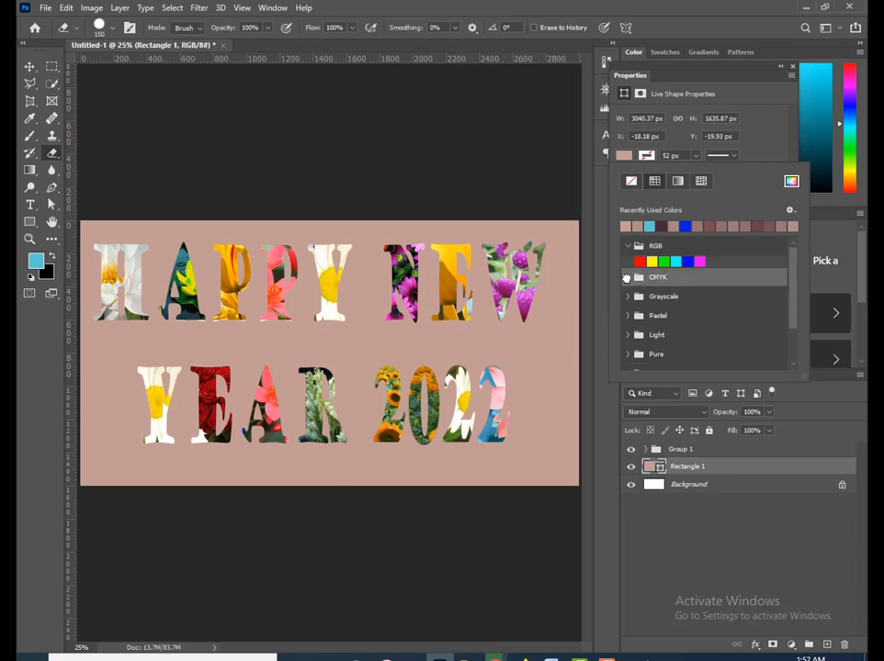
left_click(627, 279)
left_click(629, 312)
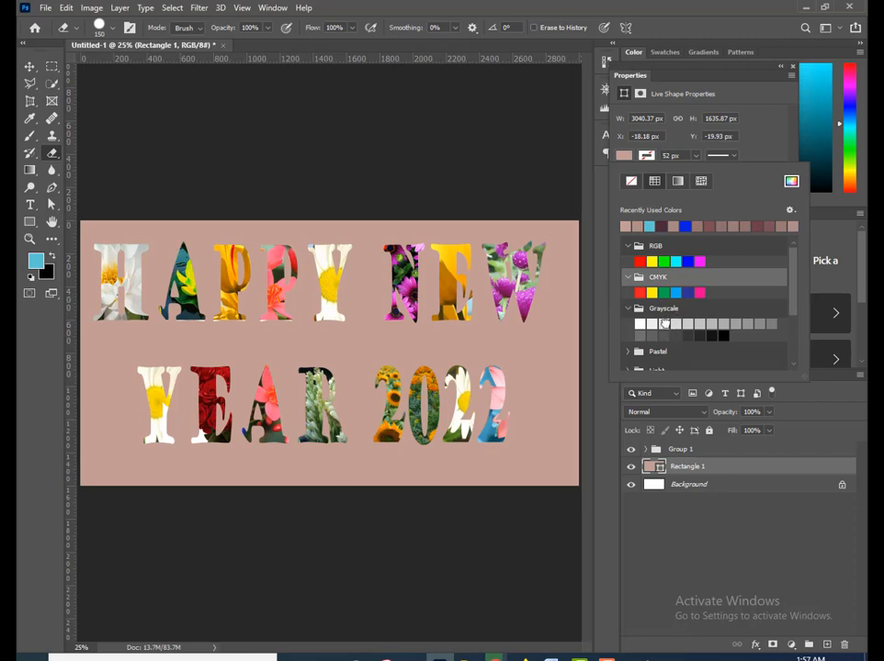
left_click(663, 323)
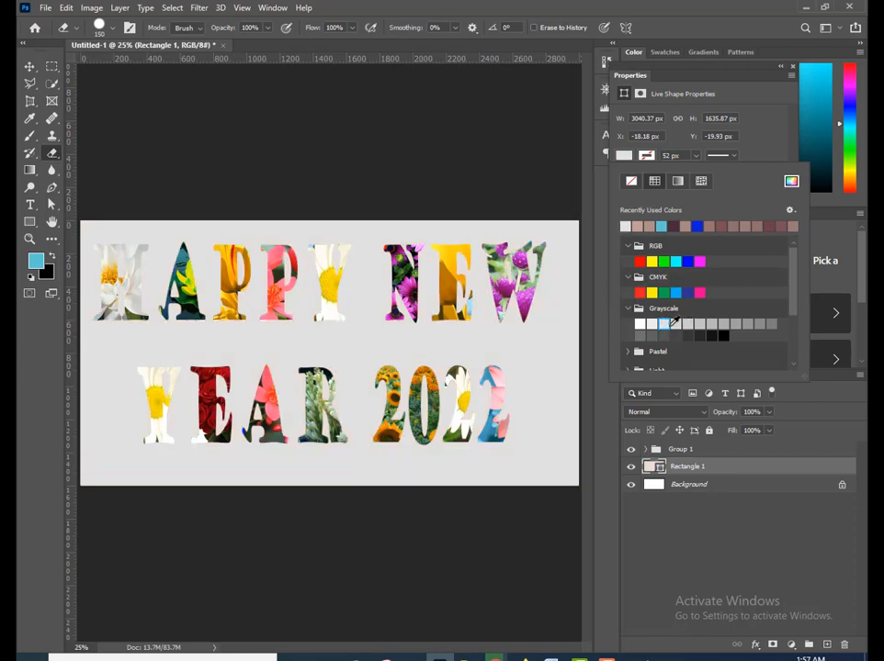
left_click(675, 323)
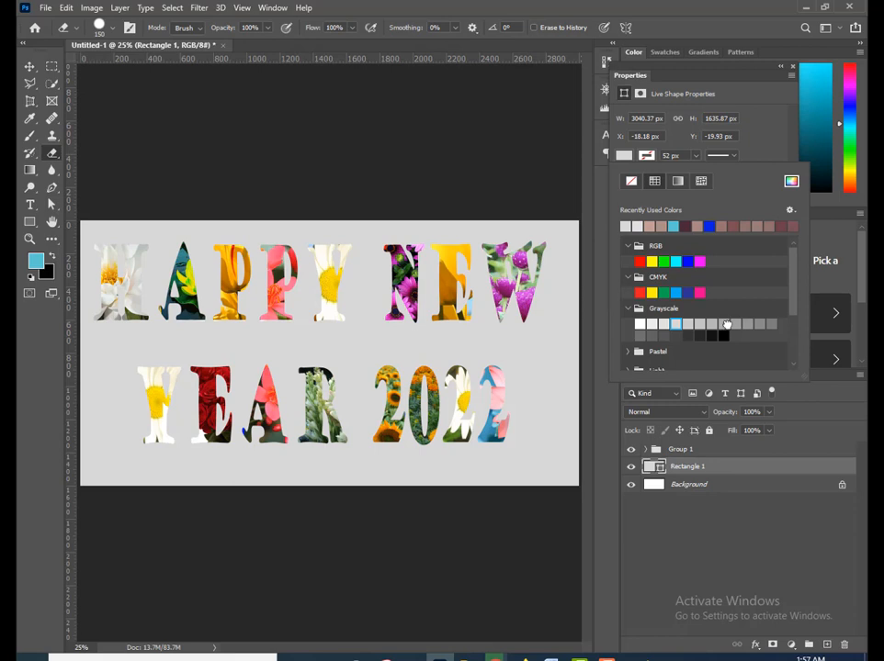
left_click(725, 323)
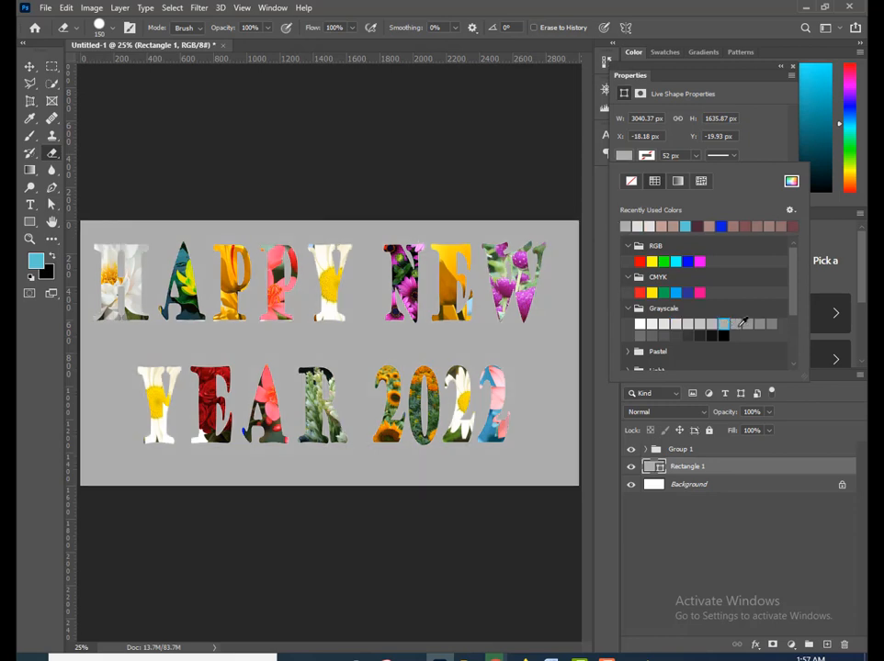
left_click(736, 323)
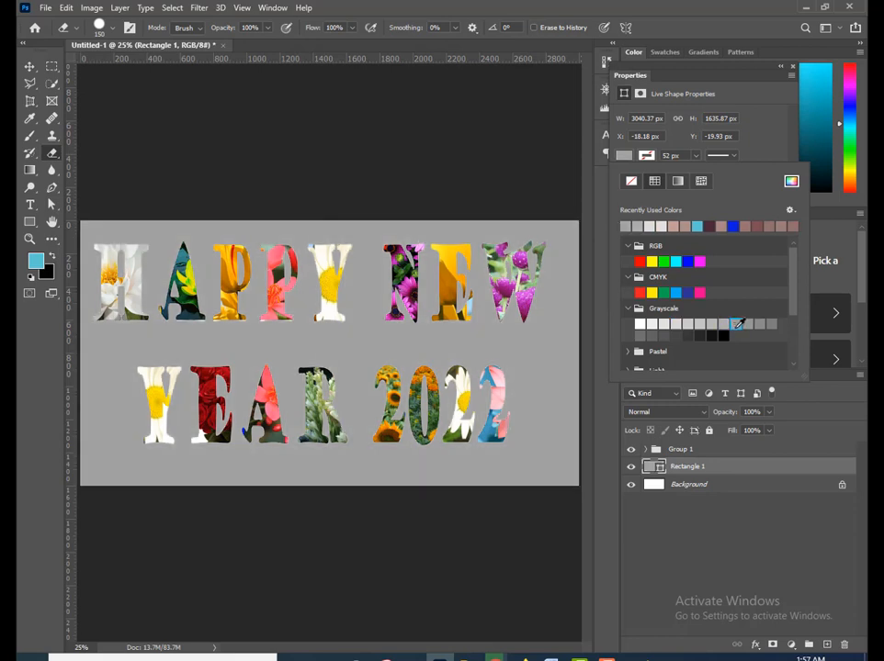
left_click(748, 323)
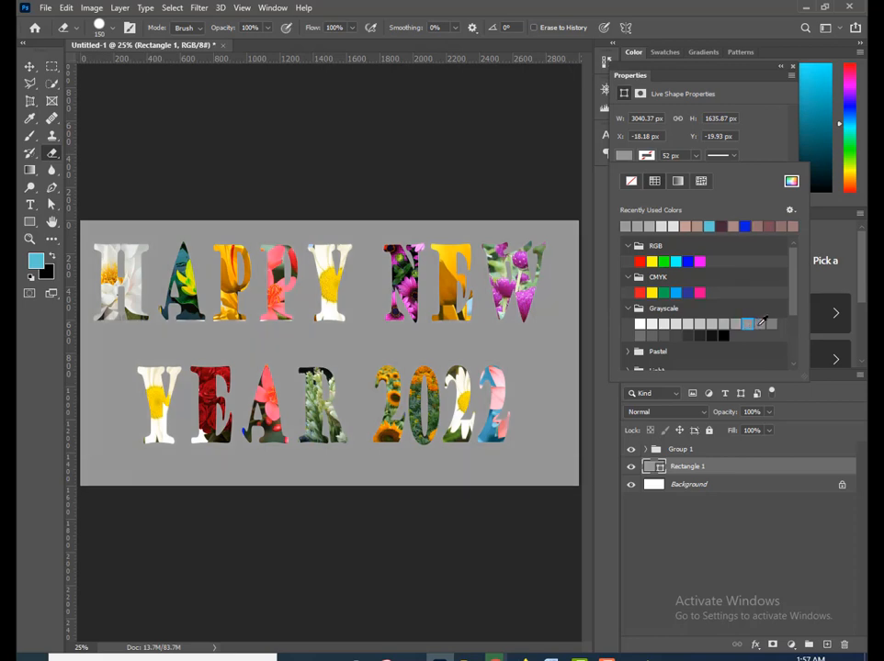